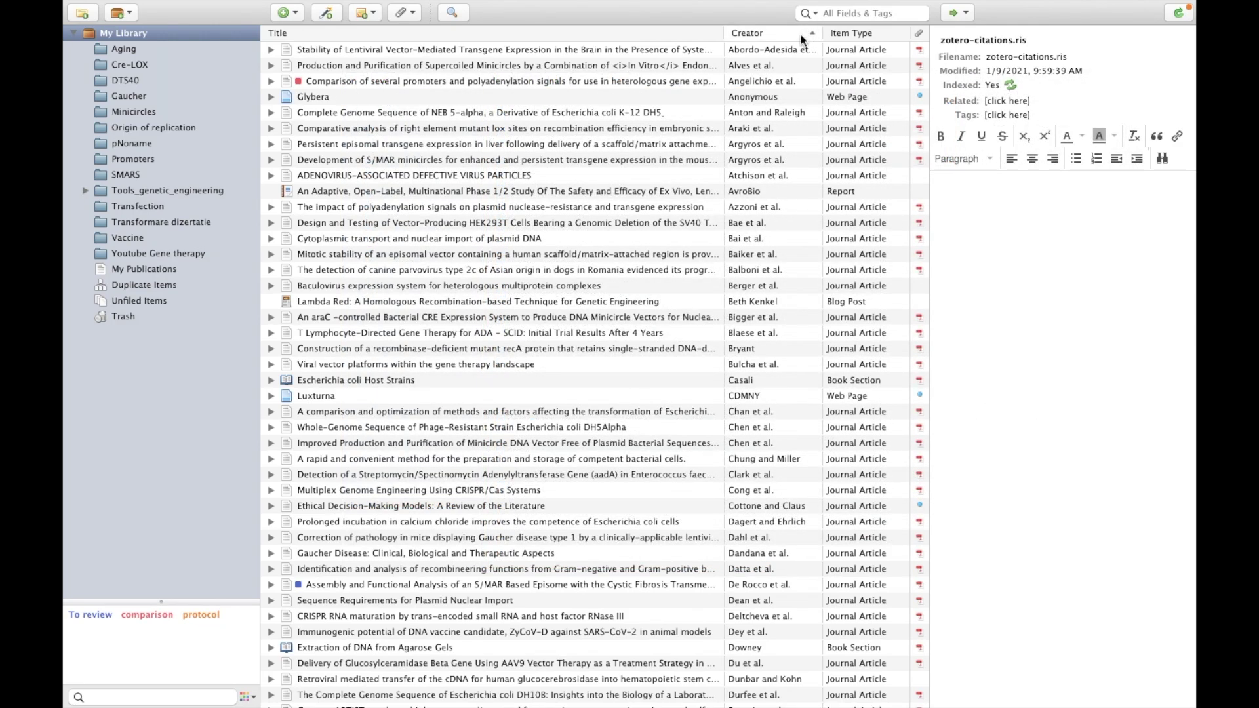
Sort the library by creator in descending order, look through the items, and return to ascending order
click(801, 35)
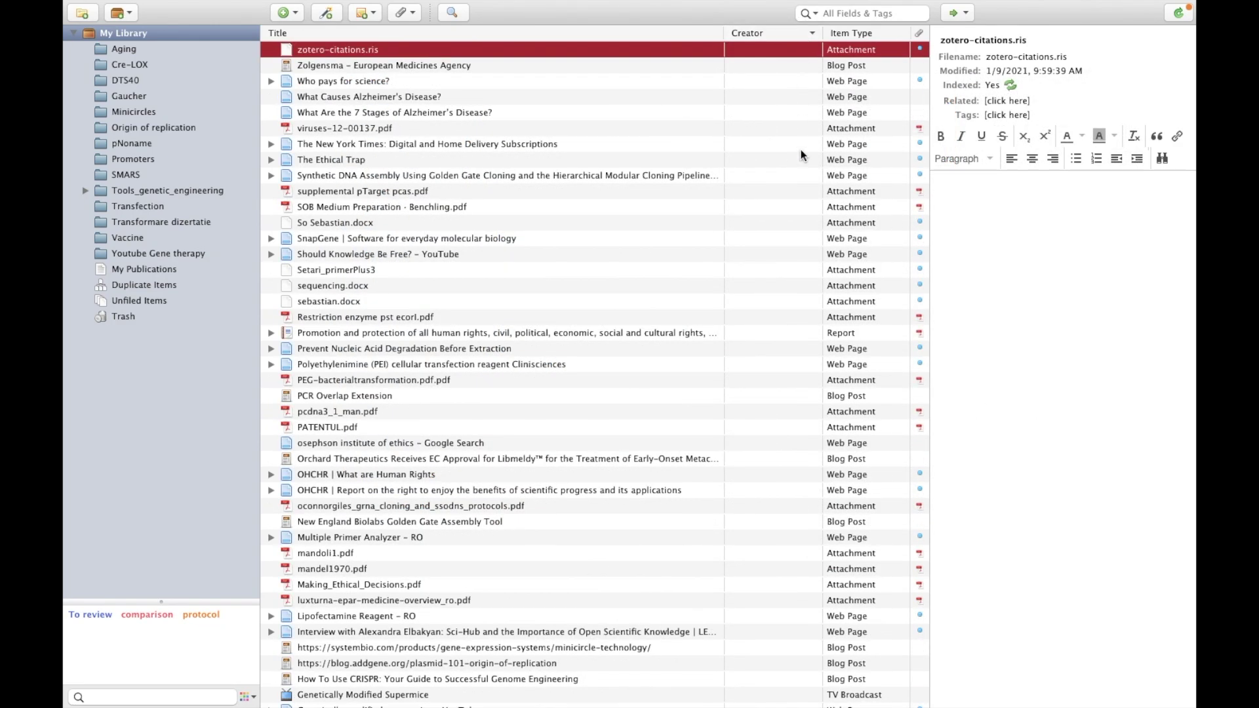
scroll(801, 151, down, 20)
scroll(800, 150, up, 20)
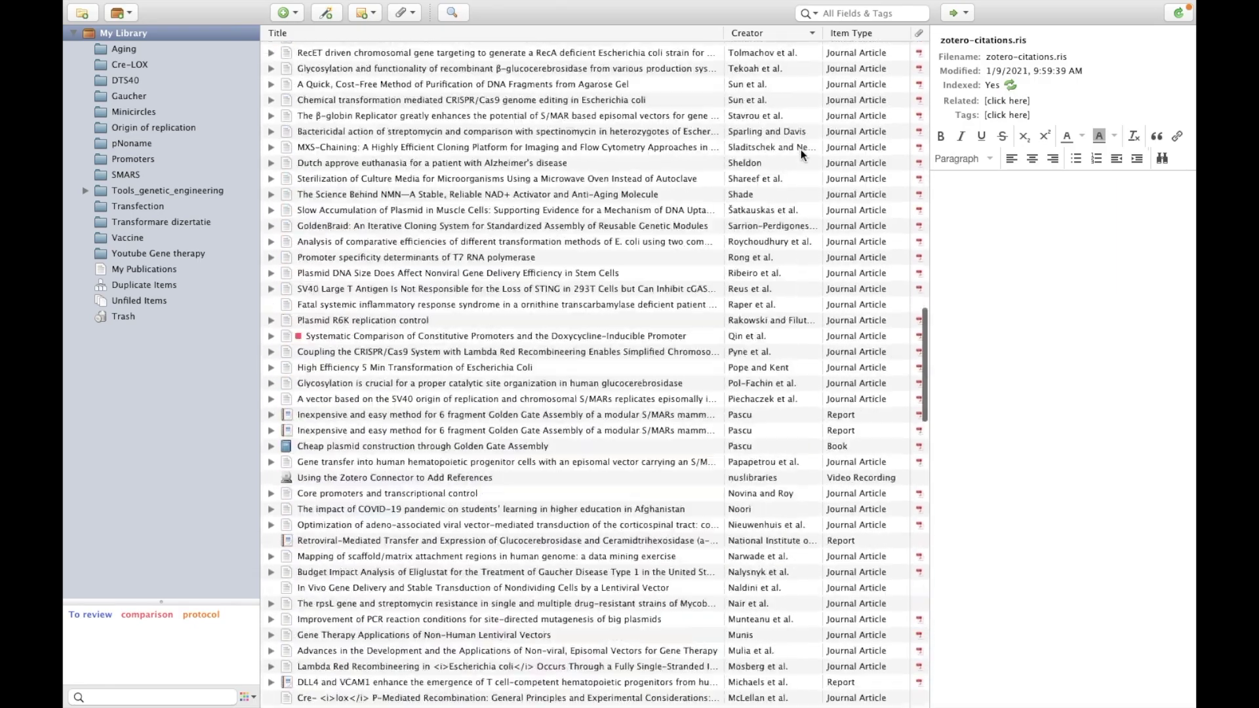
click(786, 34)
scroll(786, 211, up, 20)
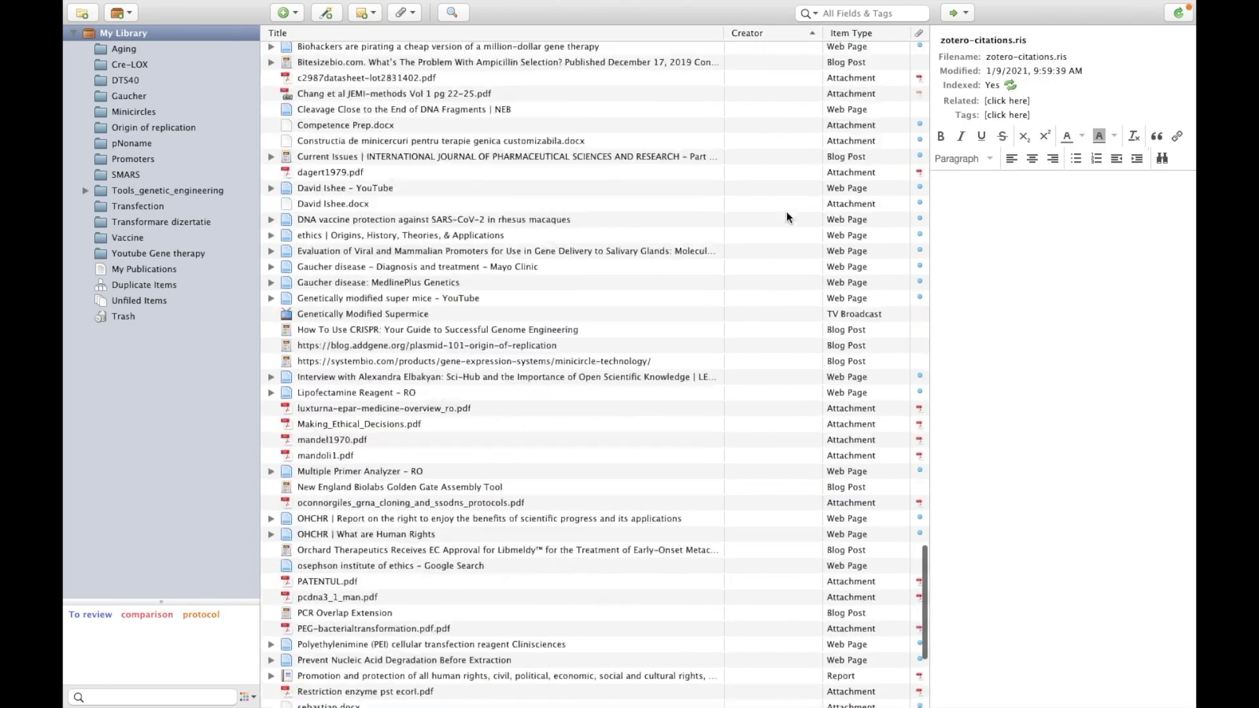
Sort the library by item type, look through the list, and reverse the sort to descending order
click(869, 42)
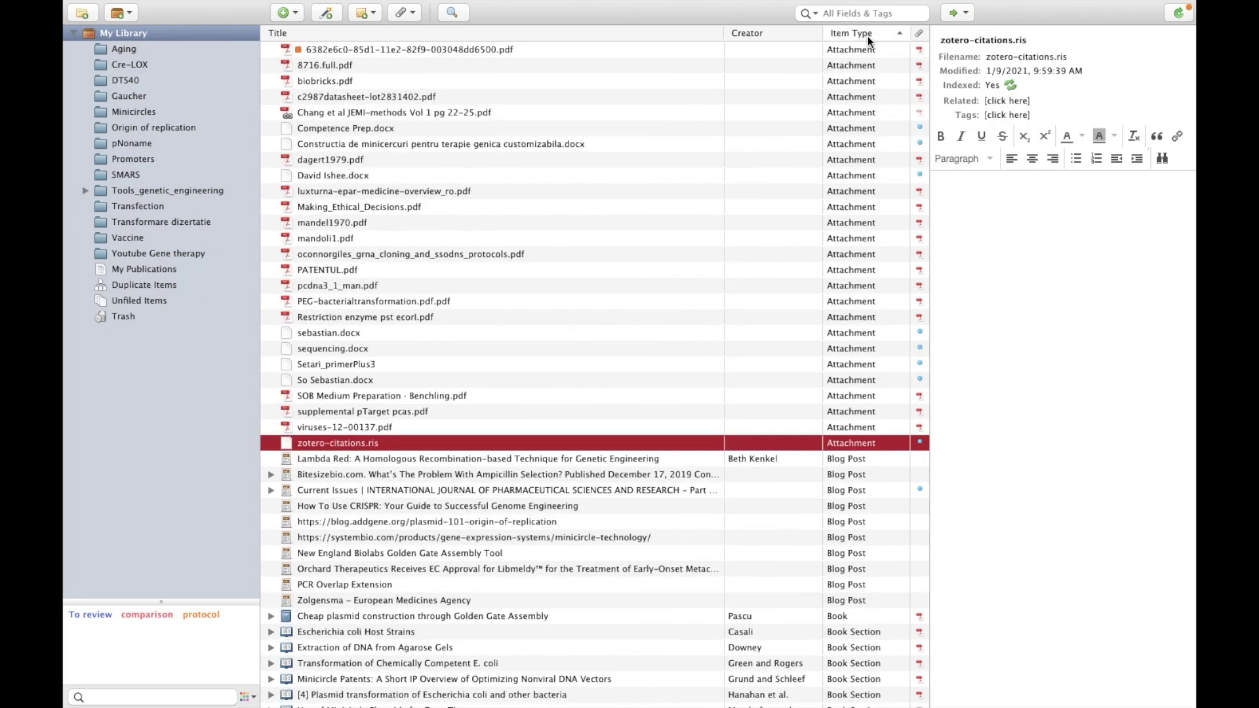
scroll(861, 100, down, 20)
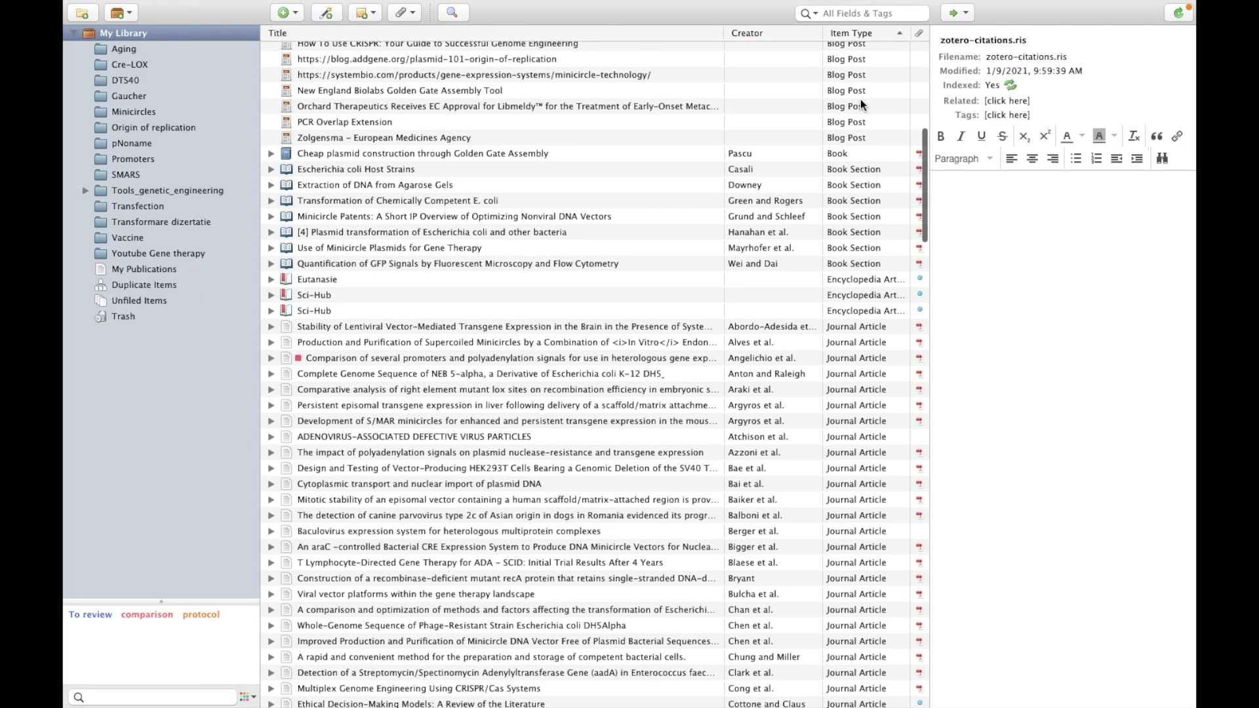
scroll(860, 100, down, 10)
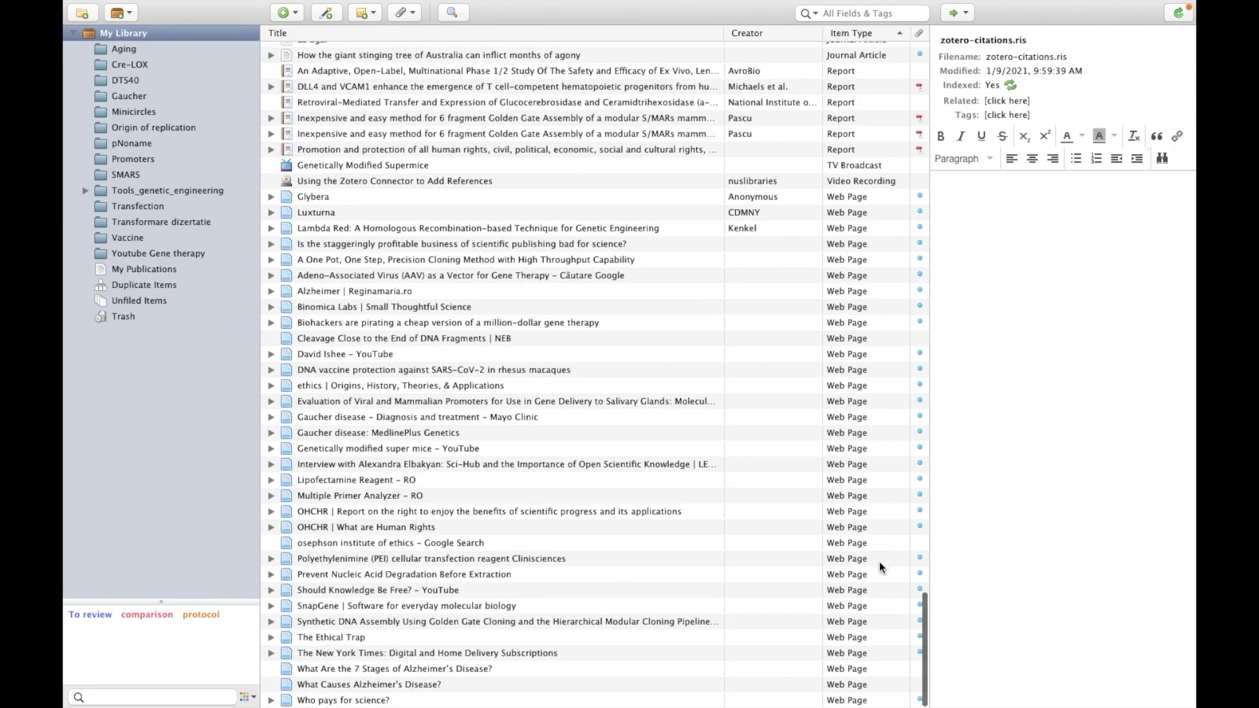
scroll(880, 561, up, 20)
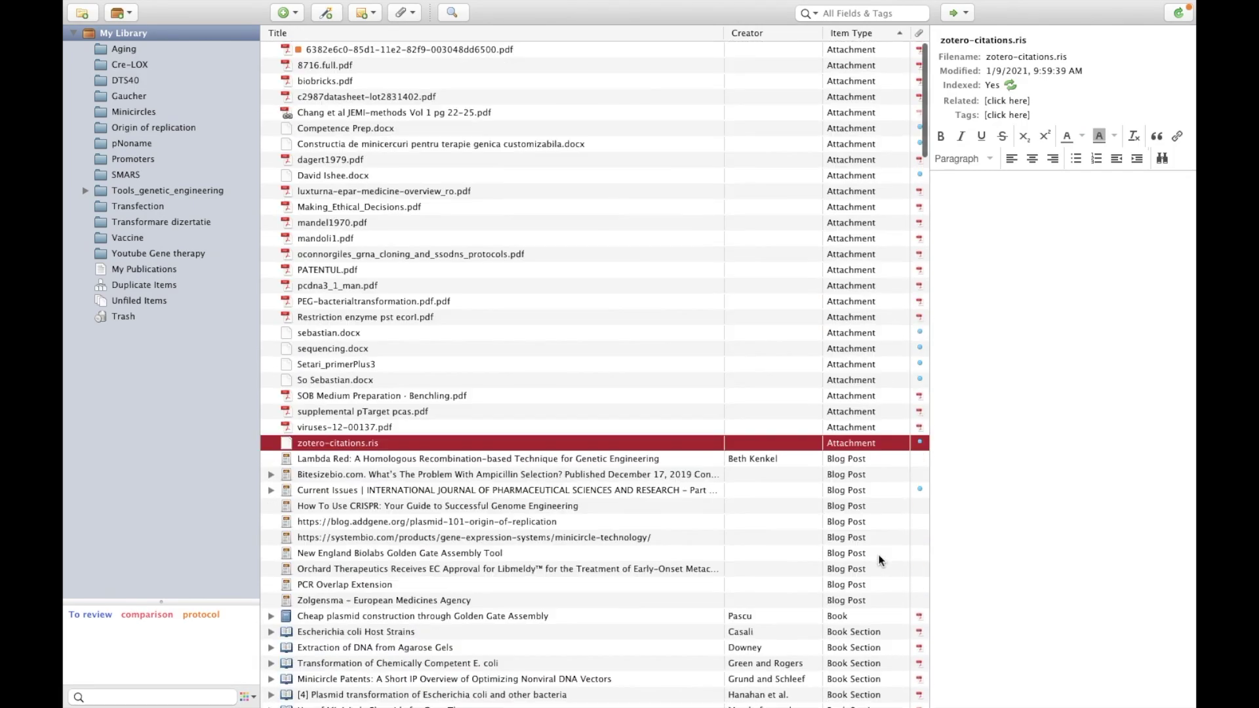
click(841, 33)
scroll(754, 282, up, 20)
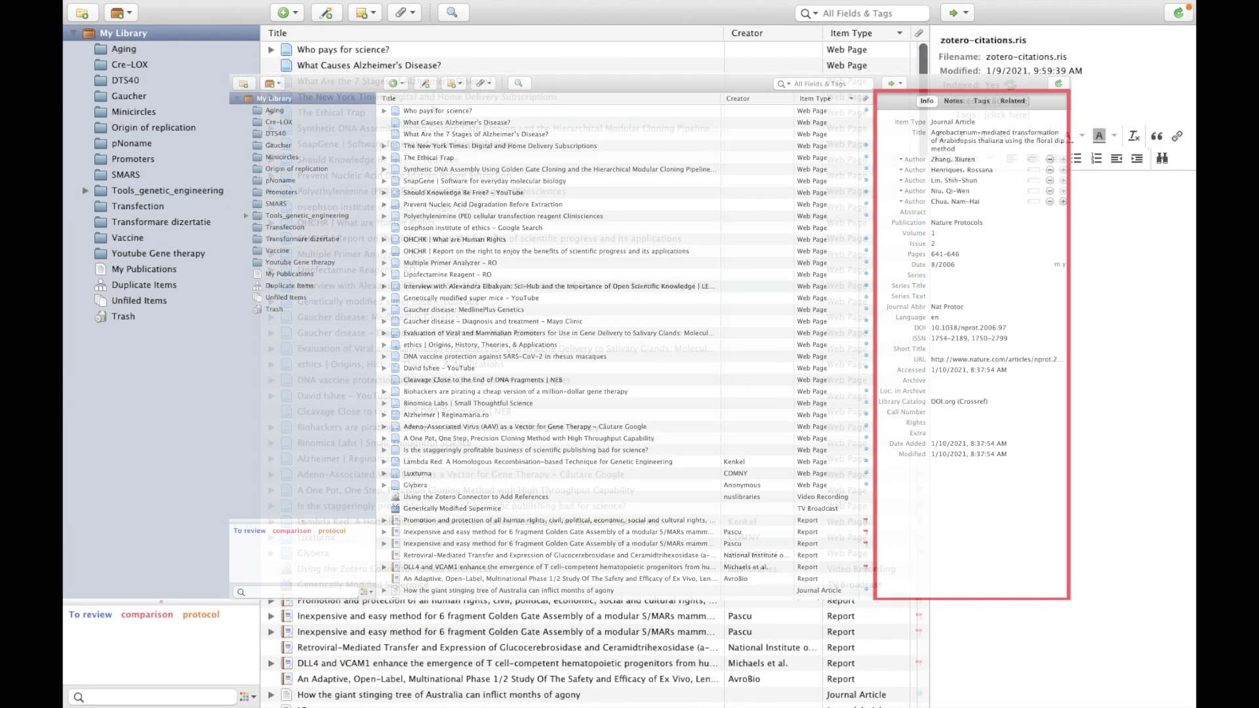
View the metadata of a web page entry, the human rights report and the Arabidopsis thaliana floral dip journal article
click(378, 49)
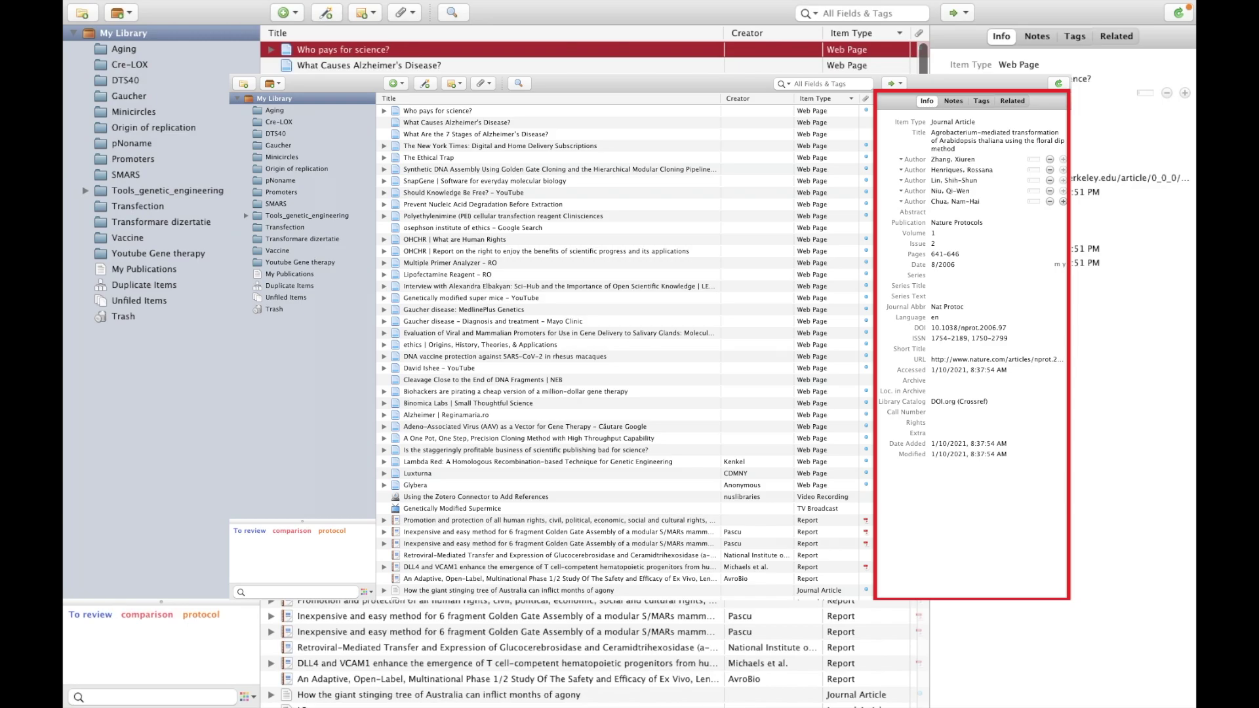
click(424, 601)
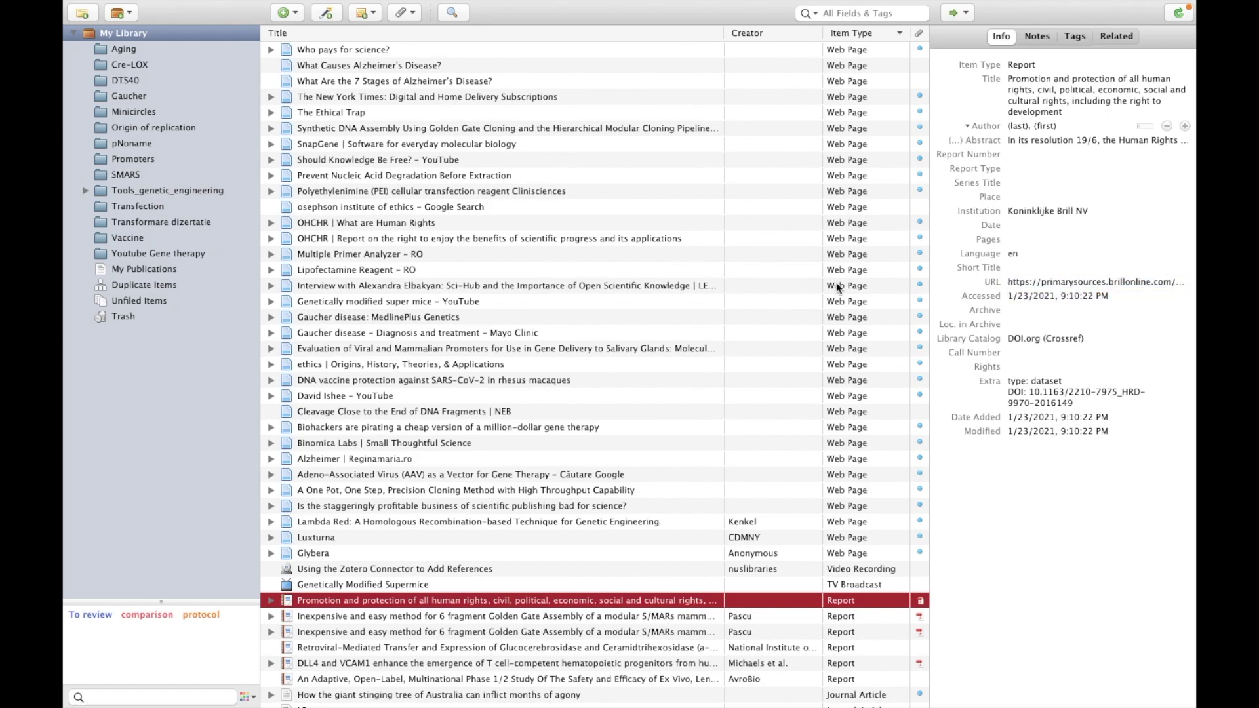
scroll(424, 493, down, 5)
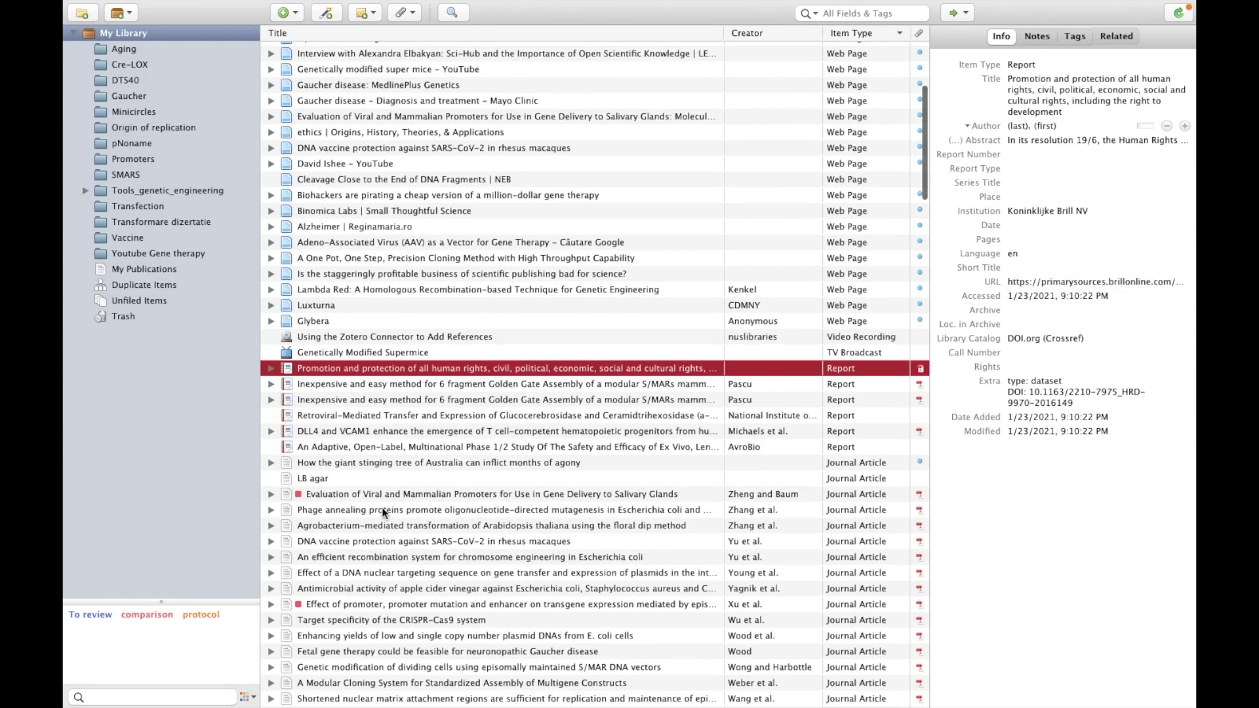
click(376, 527)
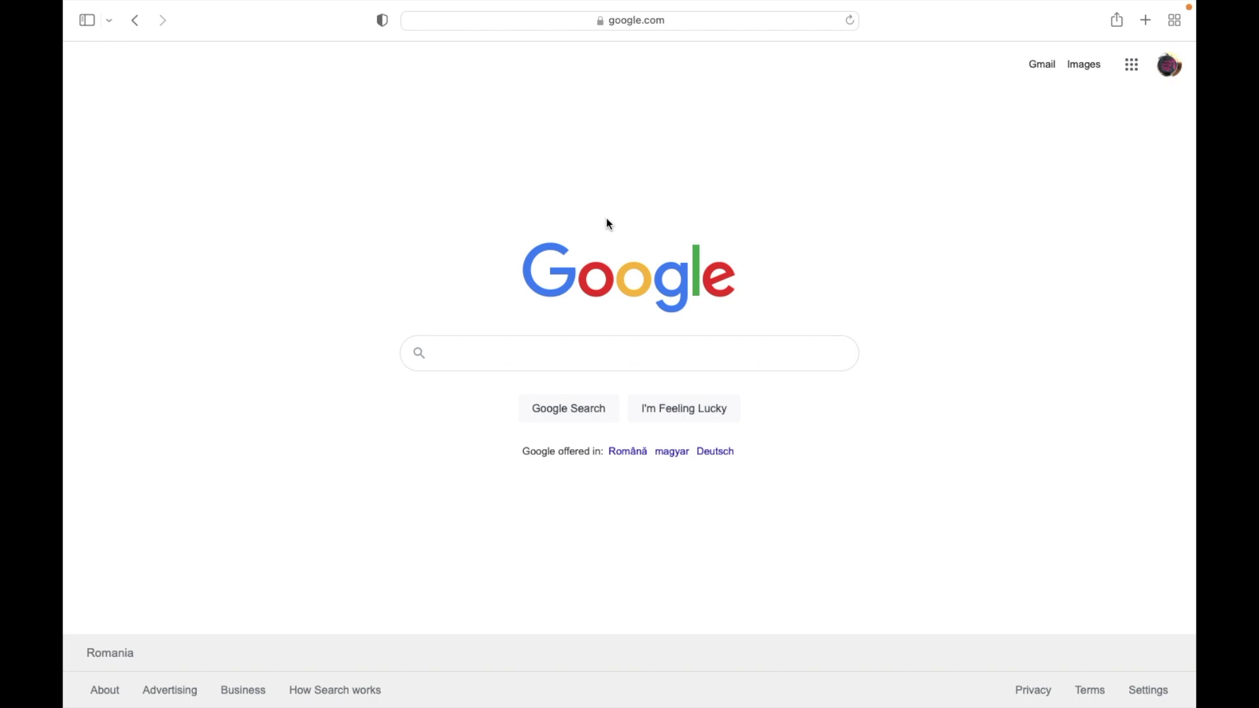
In the web browser, search Google for "minicircle purification pubmed", open the "Production and Purification of Supercoiled Minicircles" result and review its abstract
click(539, 362)
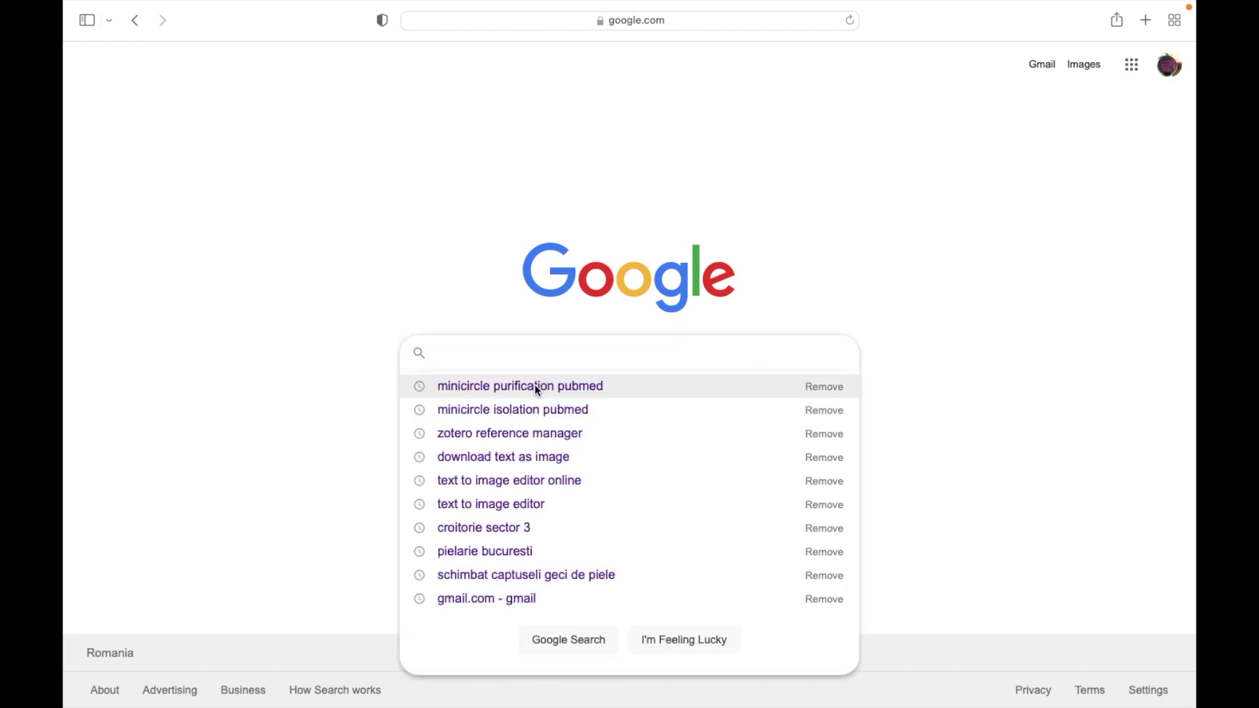
click(540, 389)
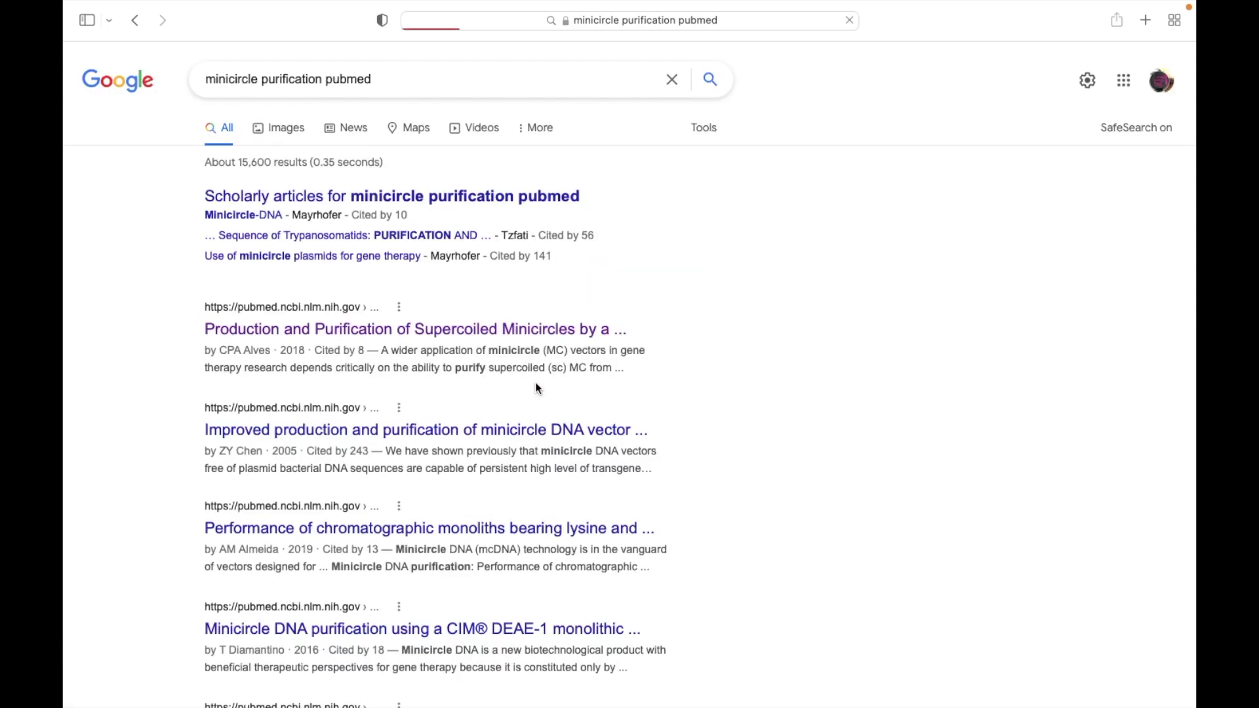
click(466, 341)
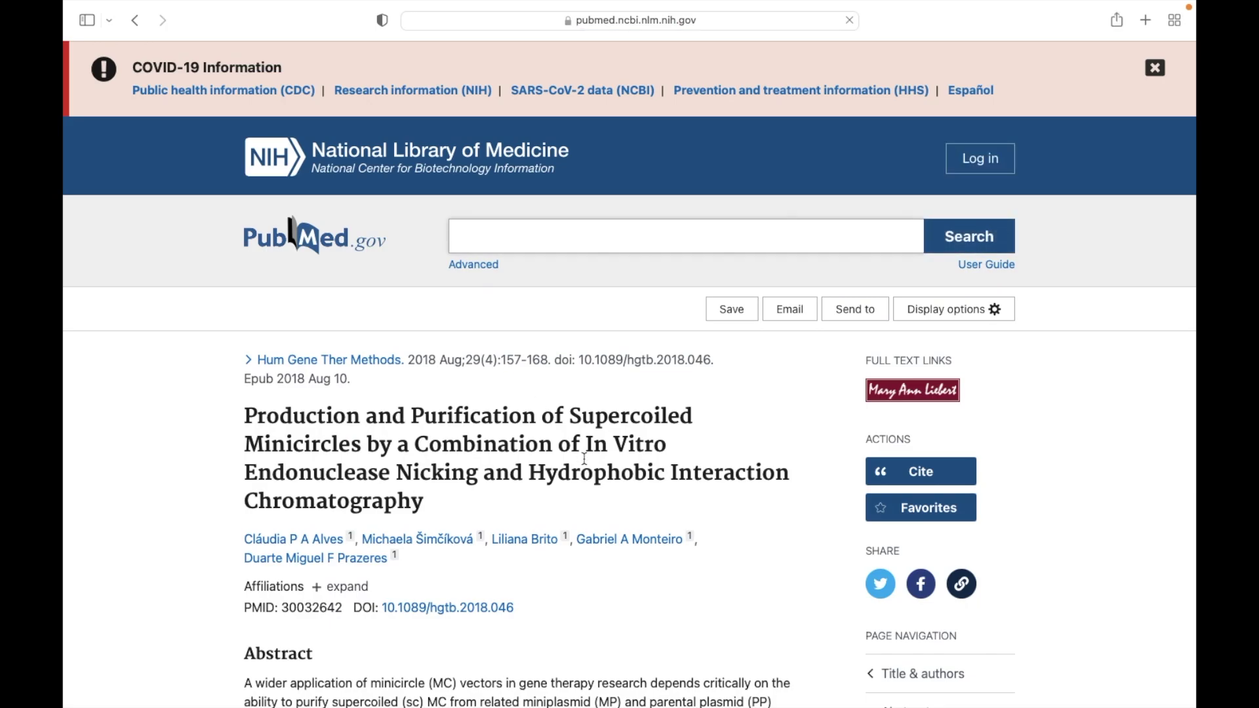
scroll(585, 464, down, 2)
scroll(583, 467, down, 5)
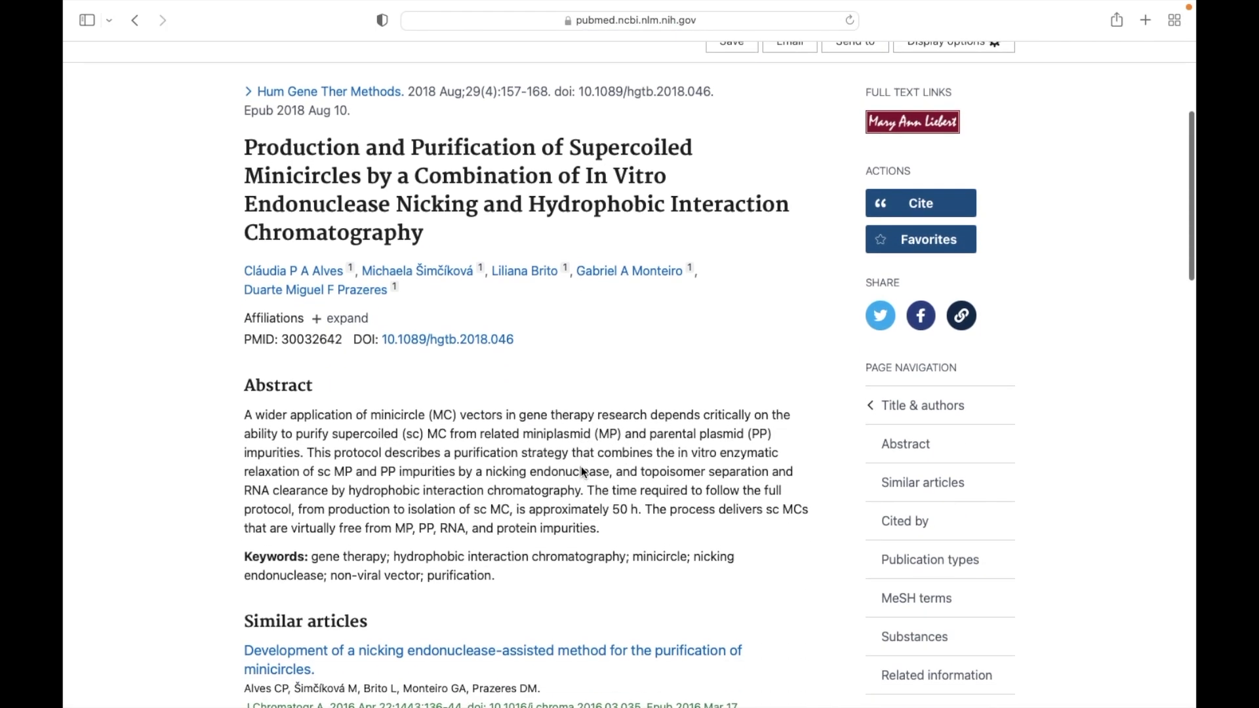
scroll(583, 472, up, 7)
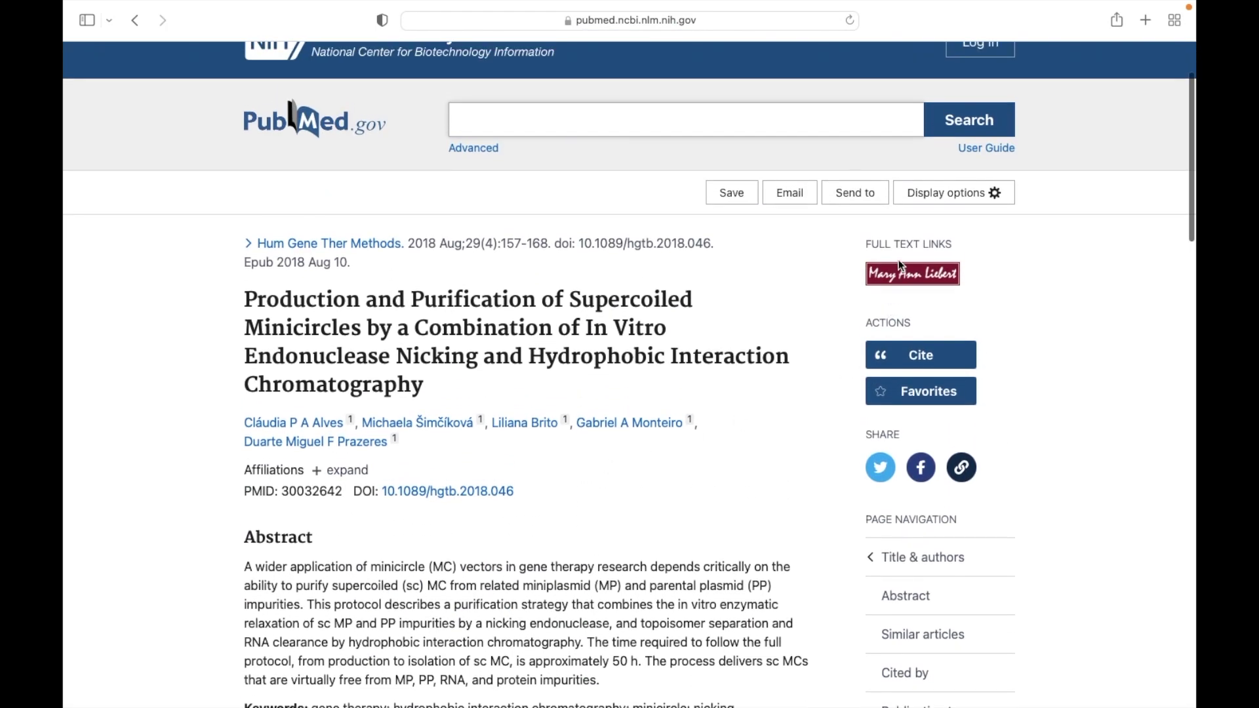
Open the article's page on the publisher's site through the full text link and look over its abstract and details
click(896, 280)
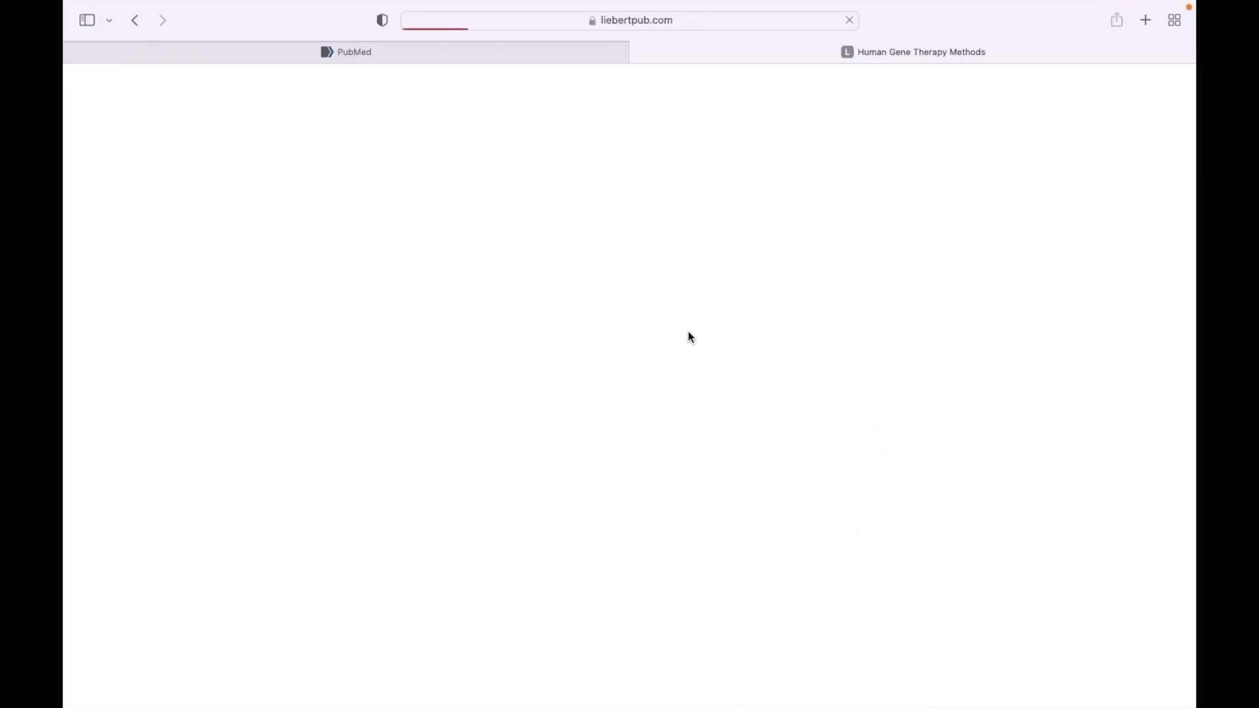
scroll(688, 332, down, 2)
scroll(688, 334, down, 5)
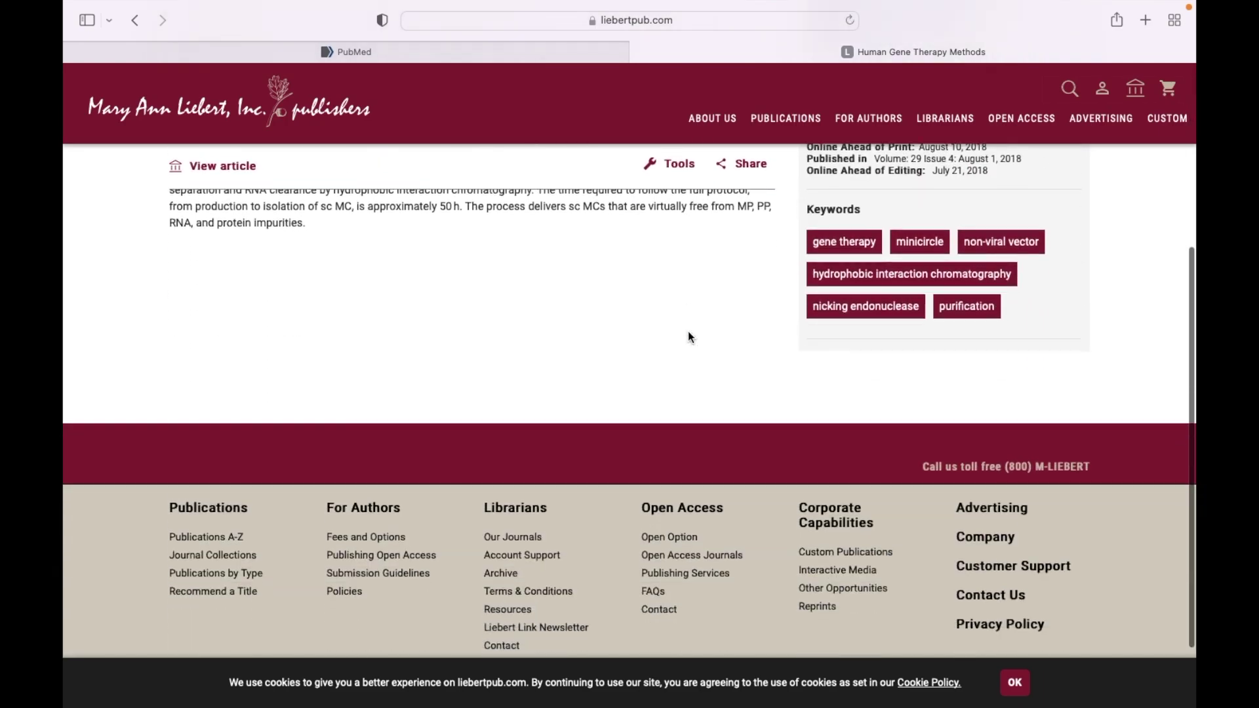
scroll(688, 336, up, 6)
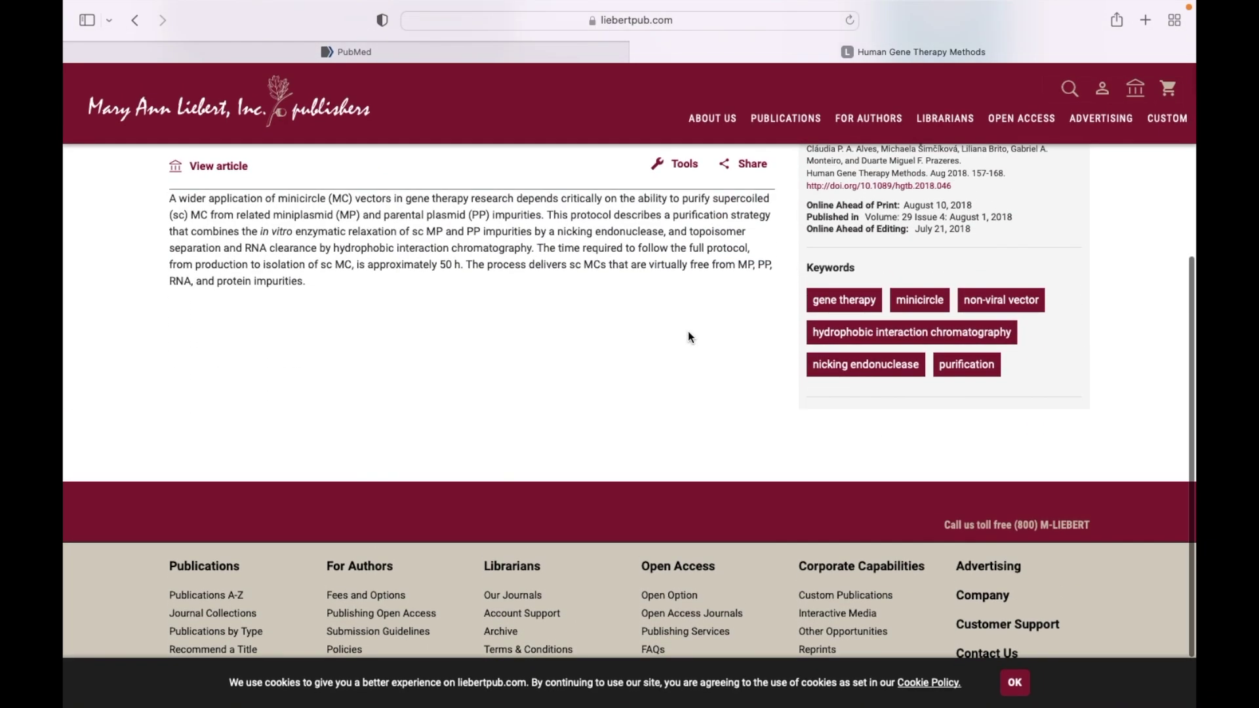
scroll(689, 336, down, 8)
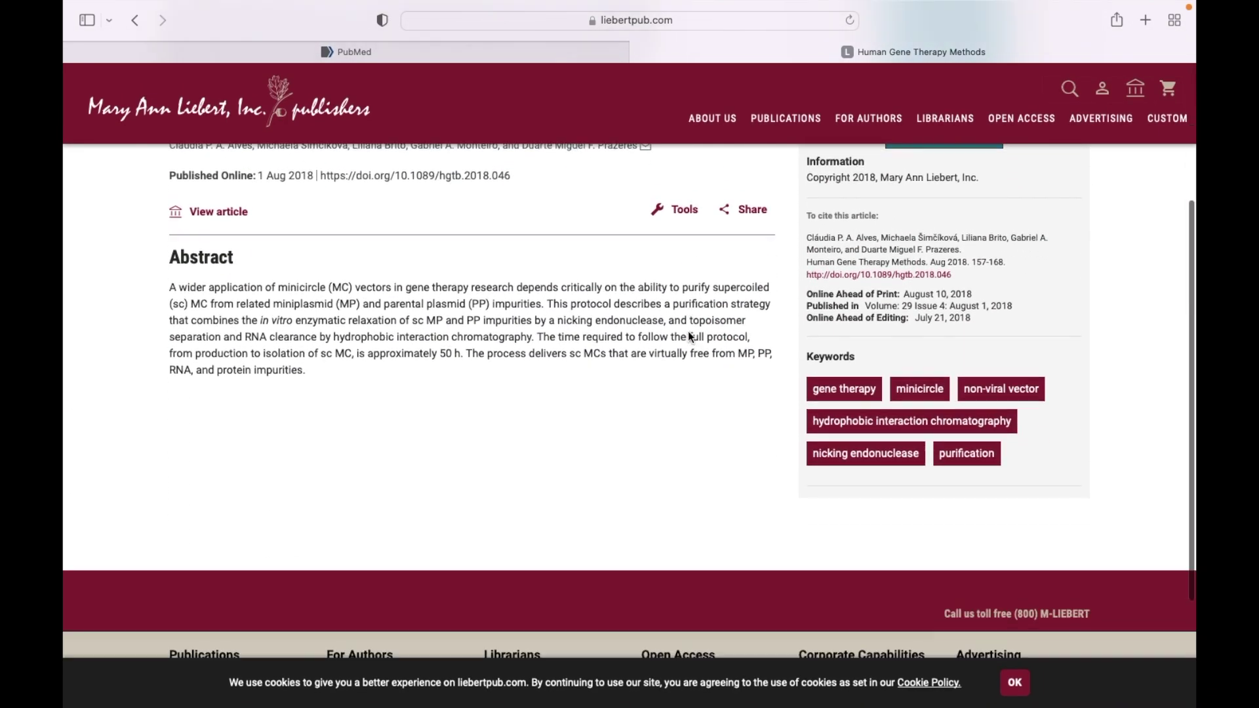
scroll(688, 336, up, 8)
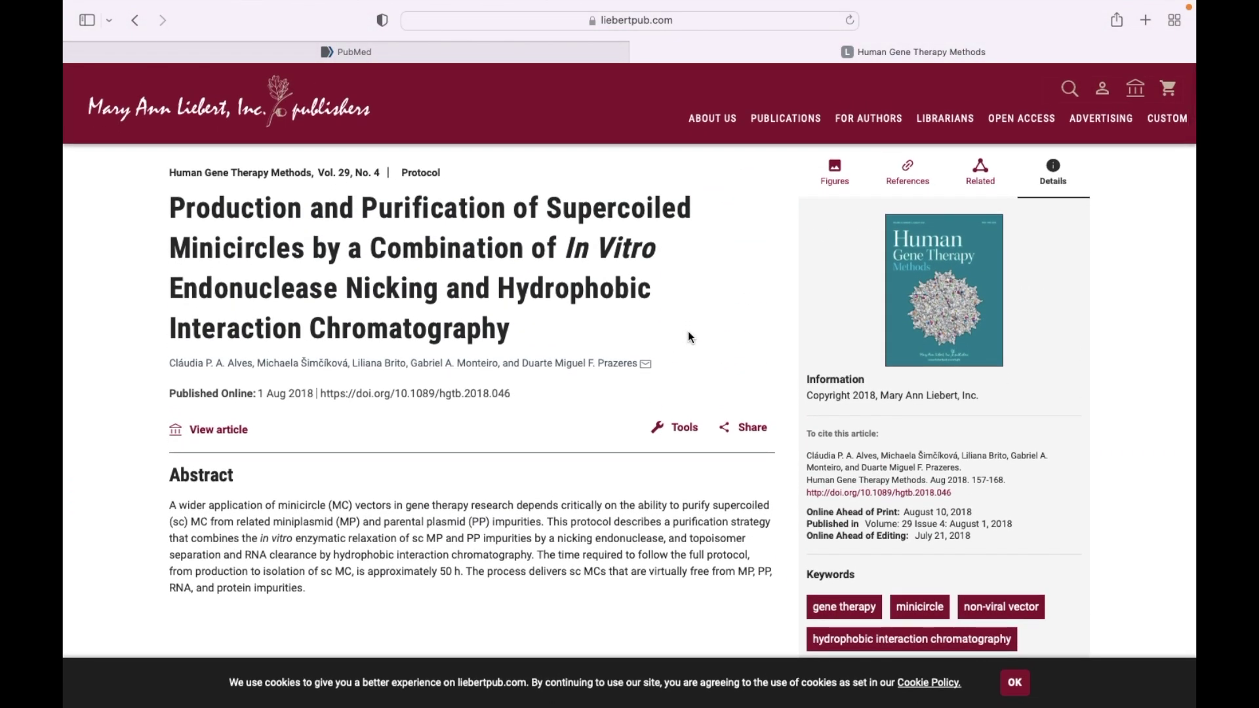
scroll(689, 336, down, 3)
scroll(688, 337, up, 3)
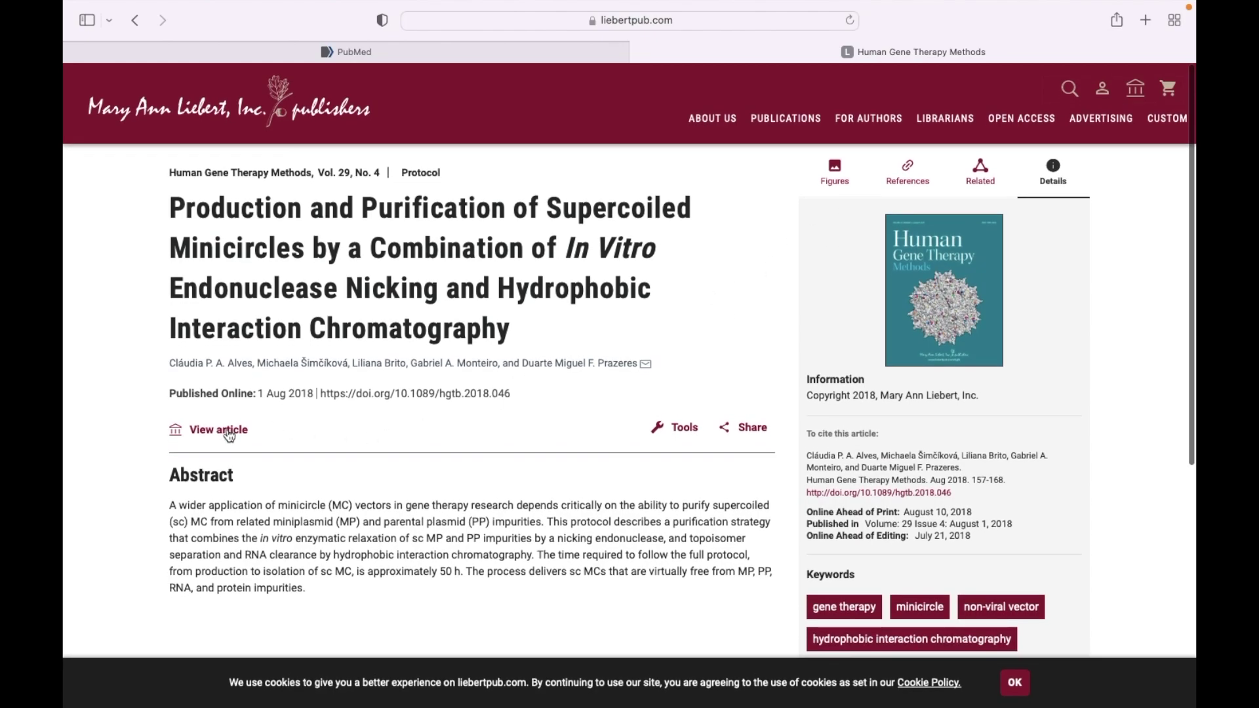
Try to view the article's full text on the publisher's site and examine the access options
click(227, 429)
click(233, 474)
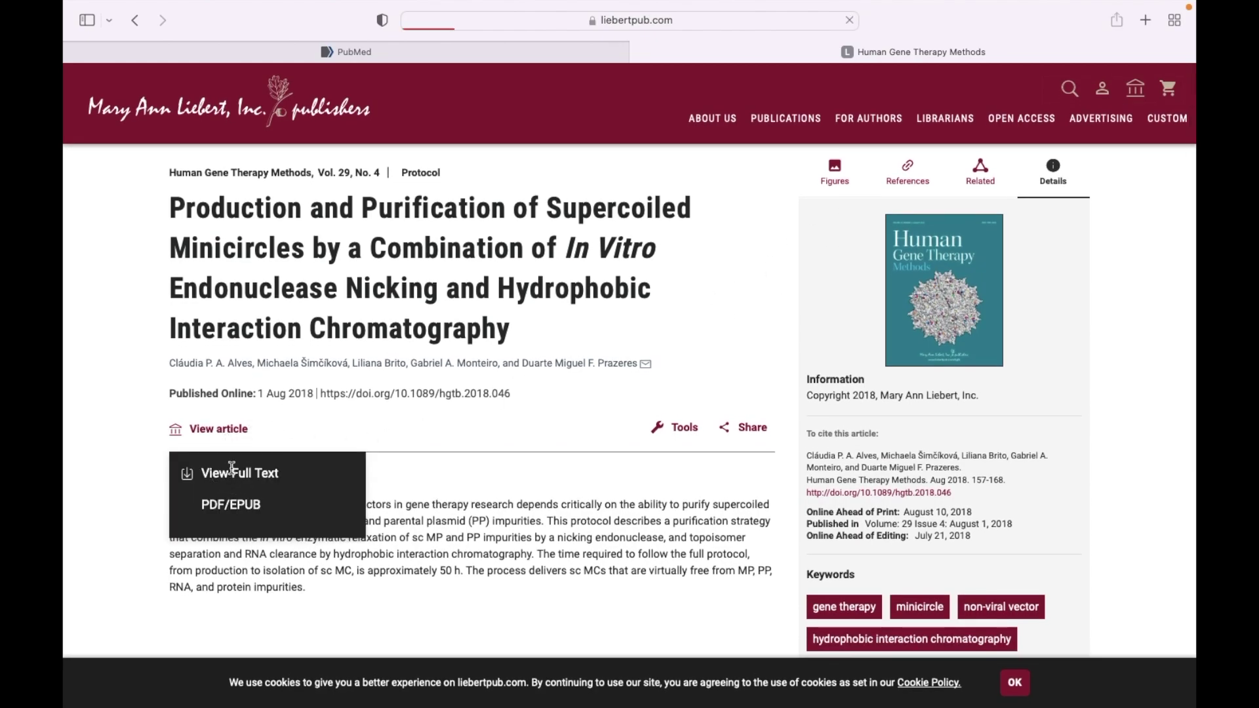
scroll(553, 433, down, 3)
scroll(550, 427, down, 5)
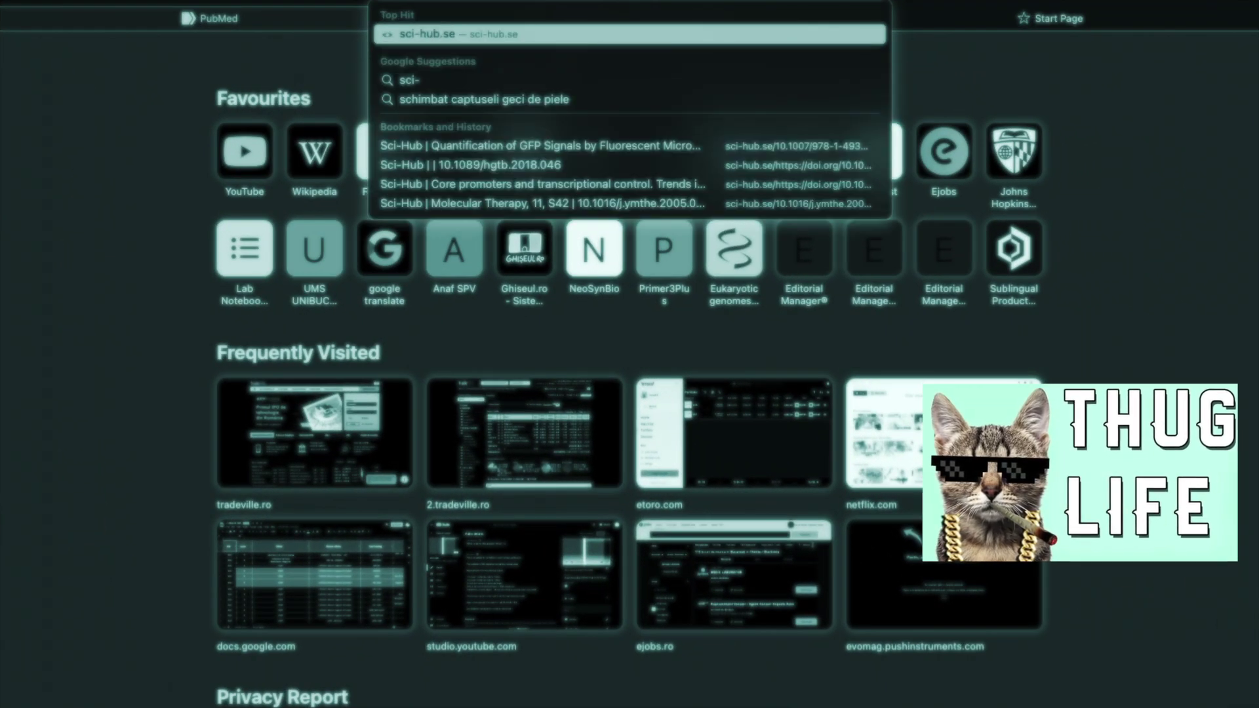
text(hub.se)
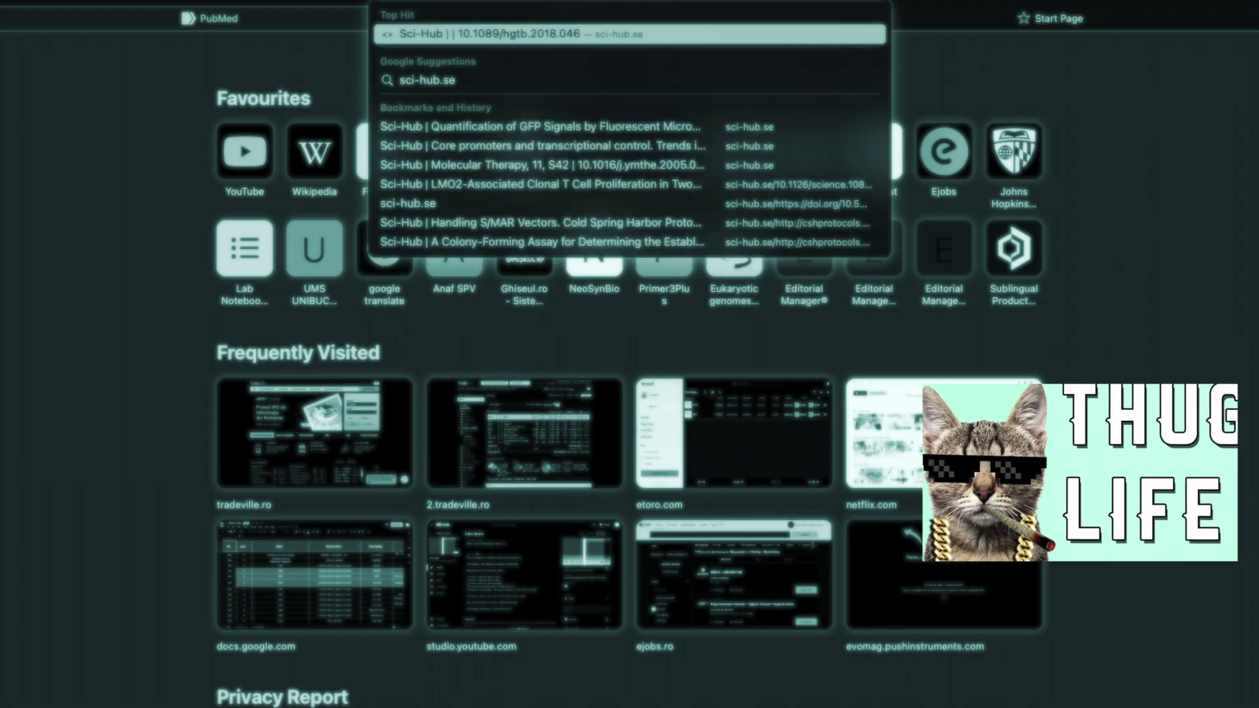
key(Return)
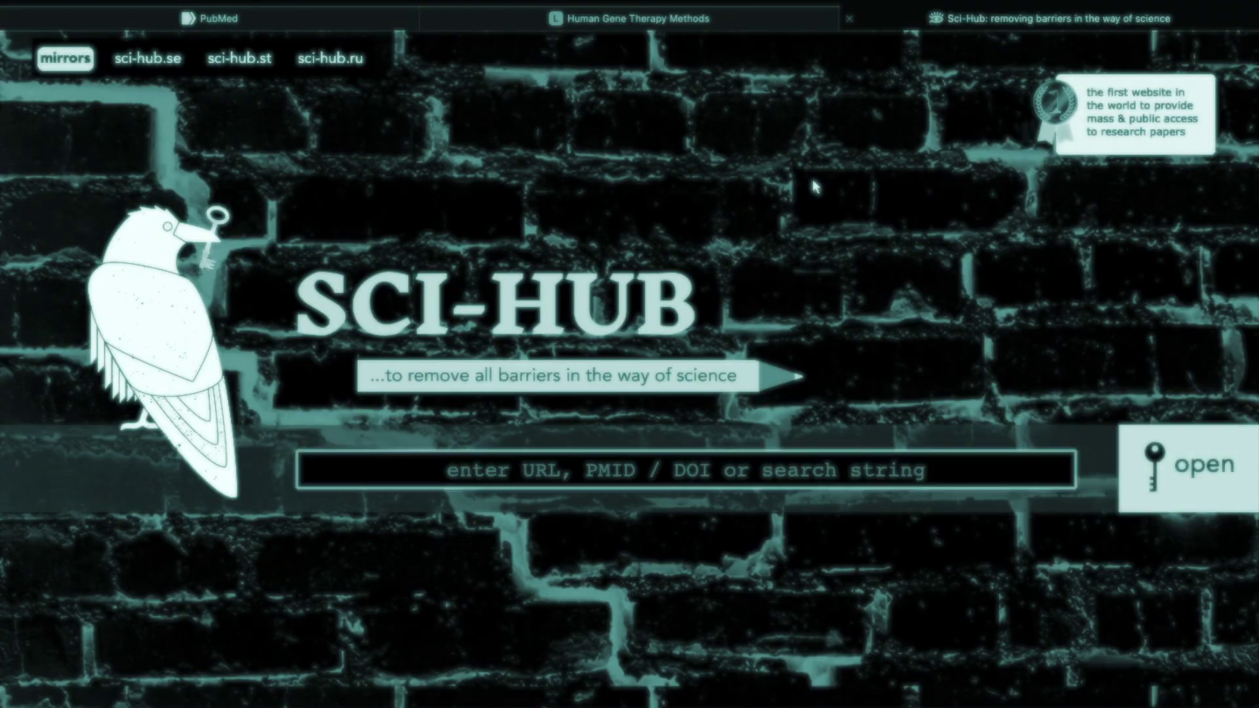
click(748, 18)
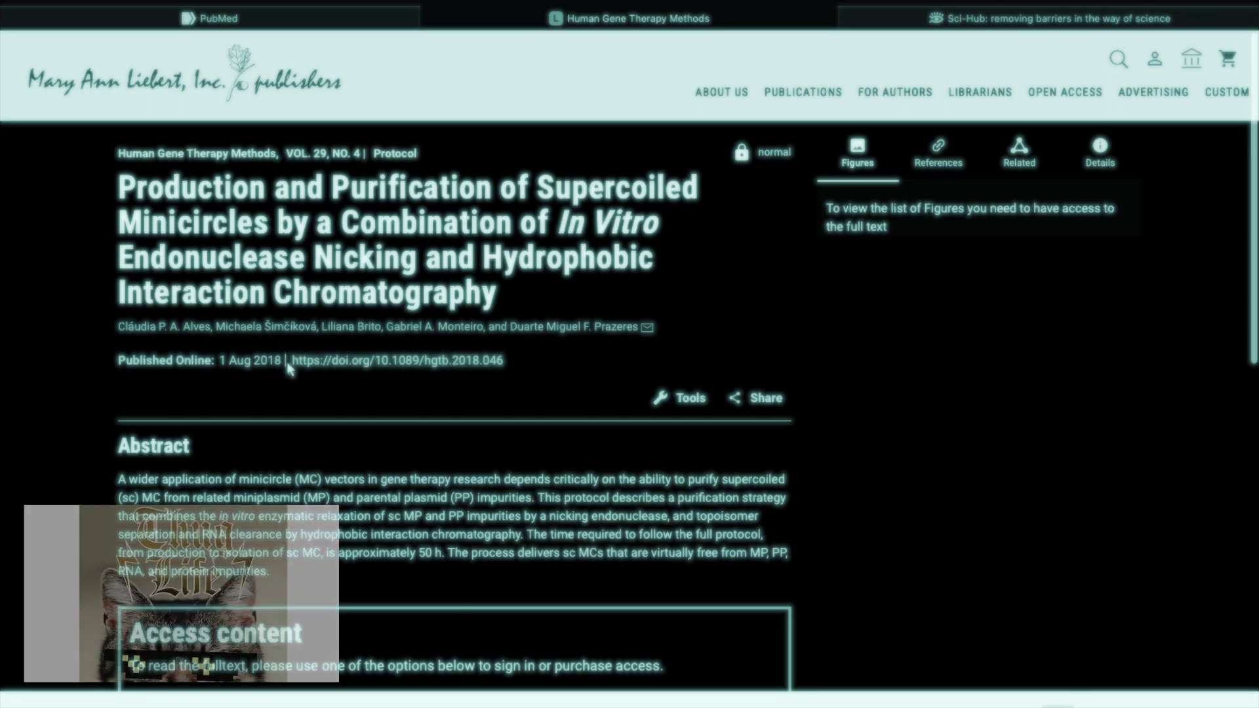
click(952, 27)
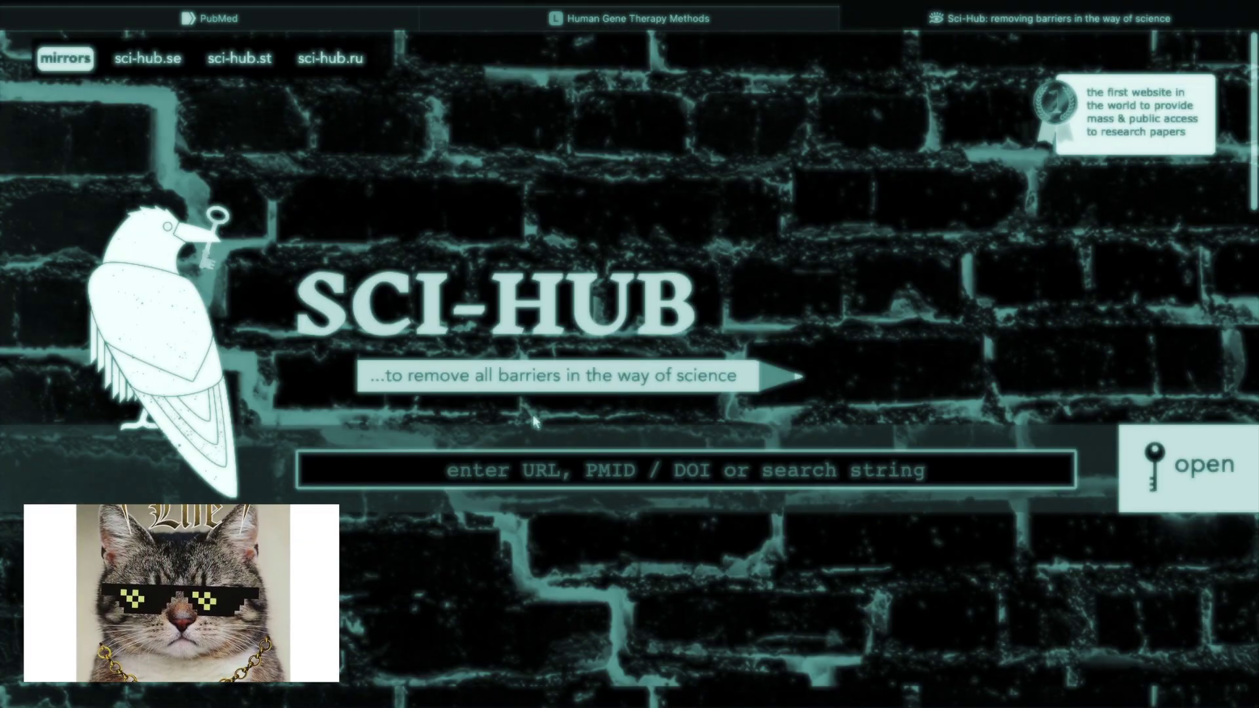
text(https://doi.org/10.1089/hgtb.2018.046)
click(1207, 490)
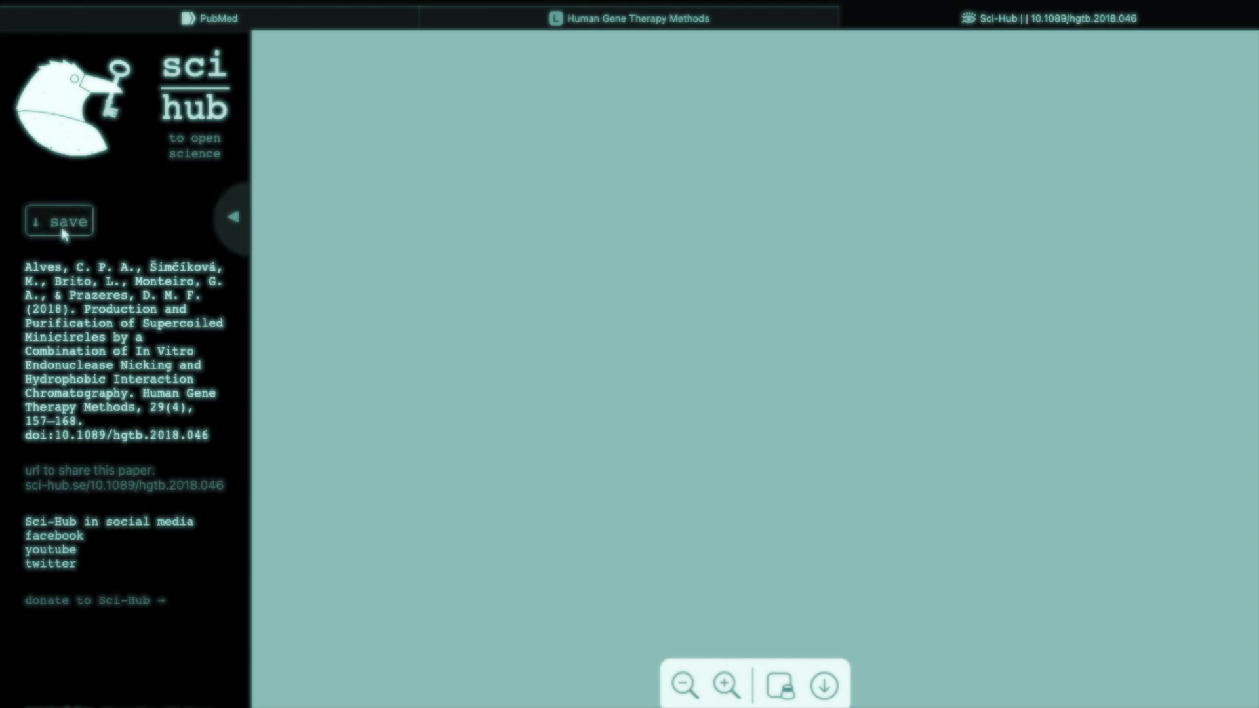
click(64, 234)
click(1145, 4)
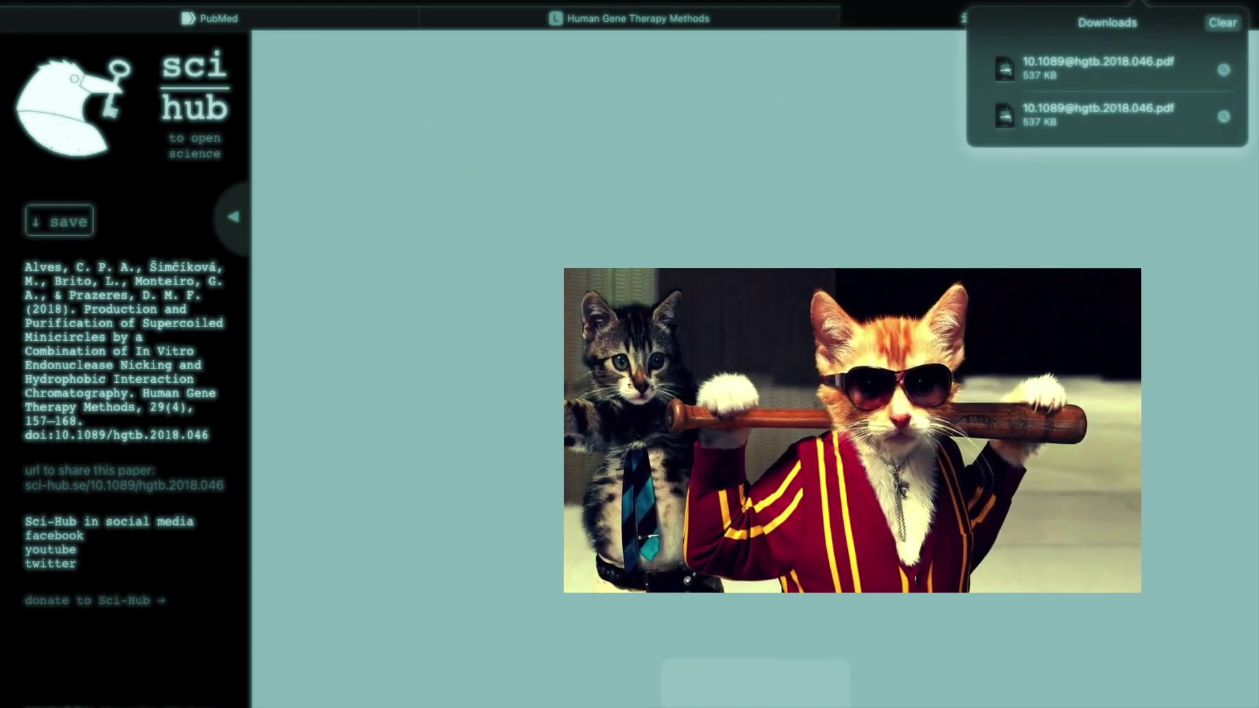
double_click(1068, 78)
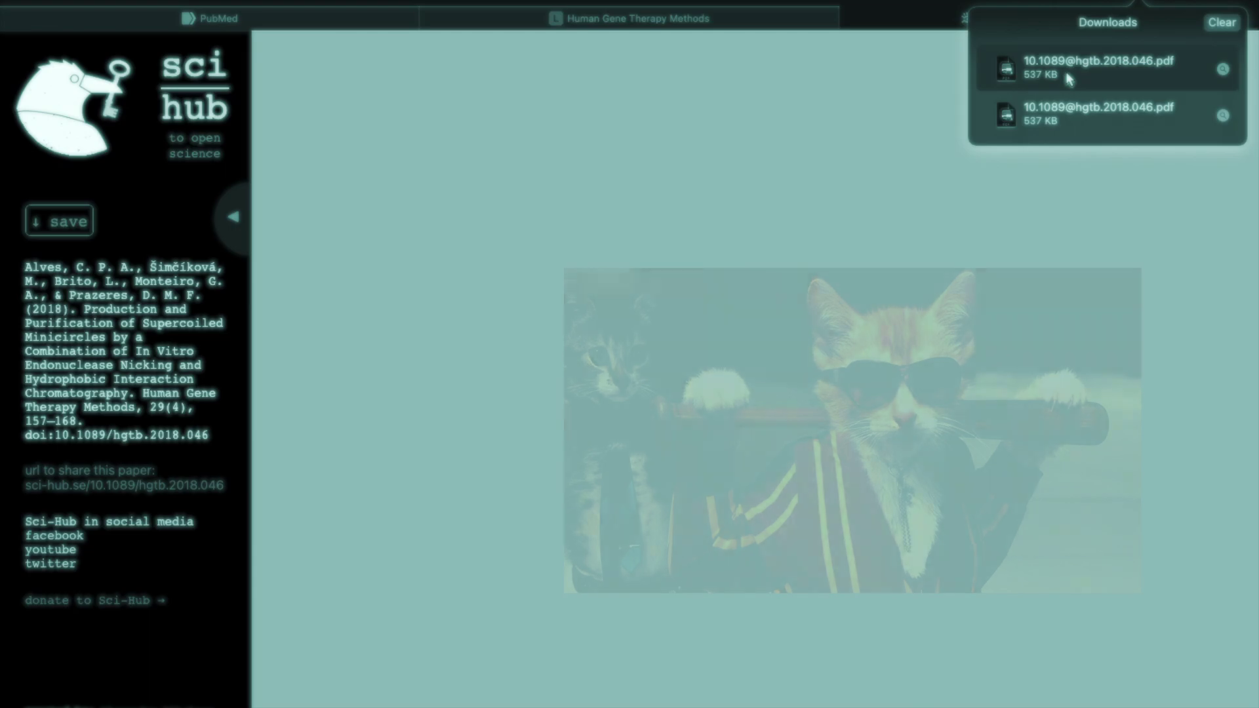
scroll(764, 391, down, 3)
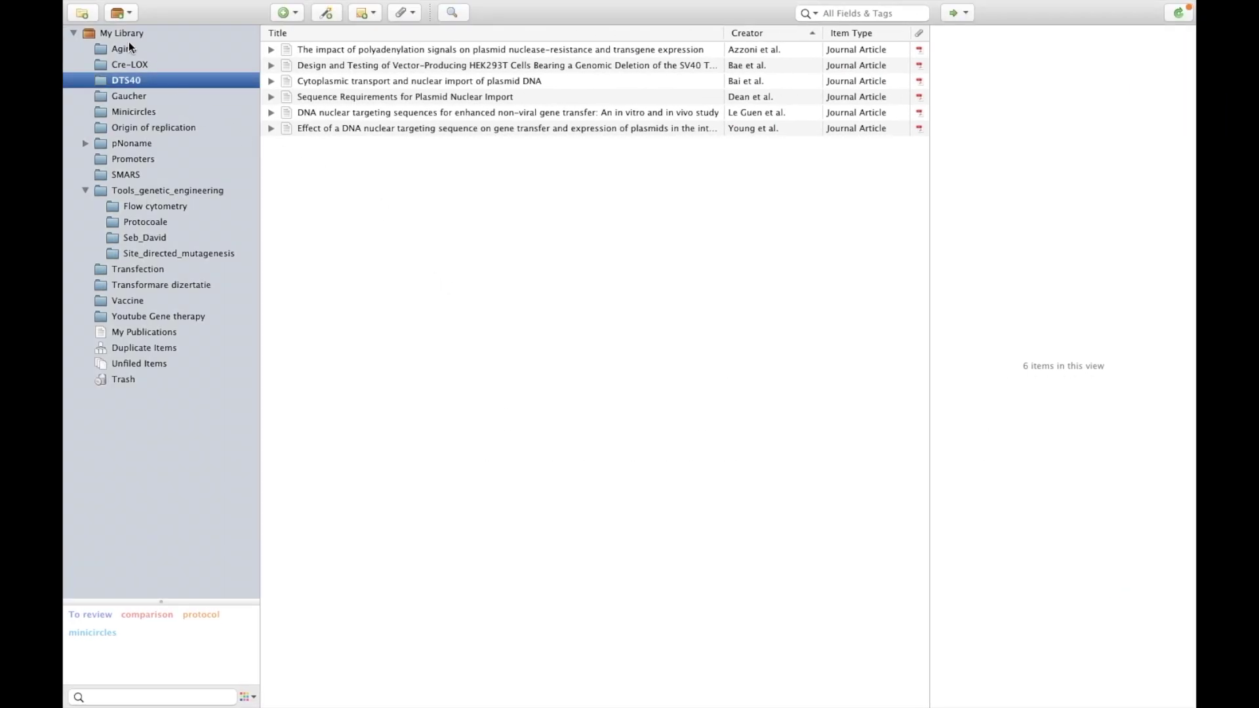
Switch to Zotero and display the whole library, followed by the items in the Aging collection
click(128, 35)
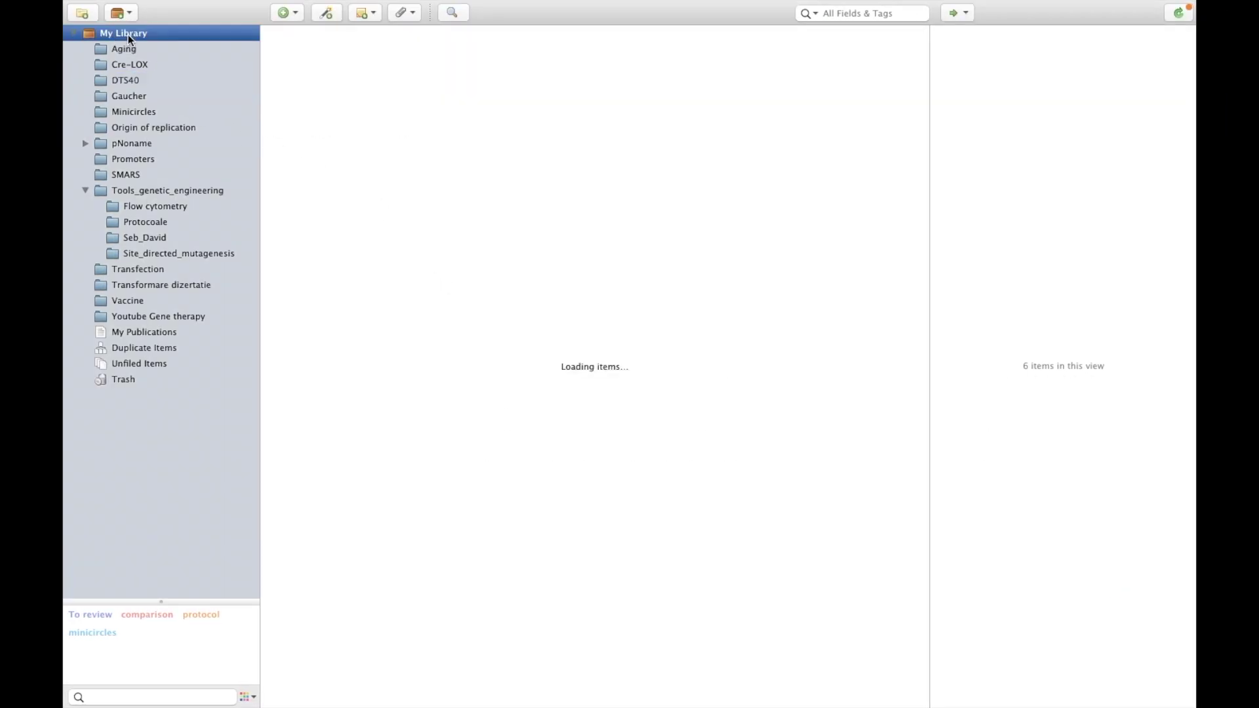
click(131, 50)
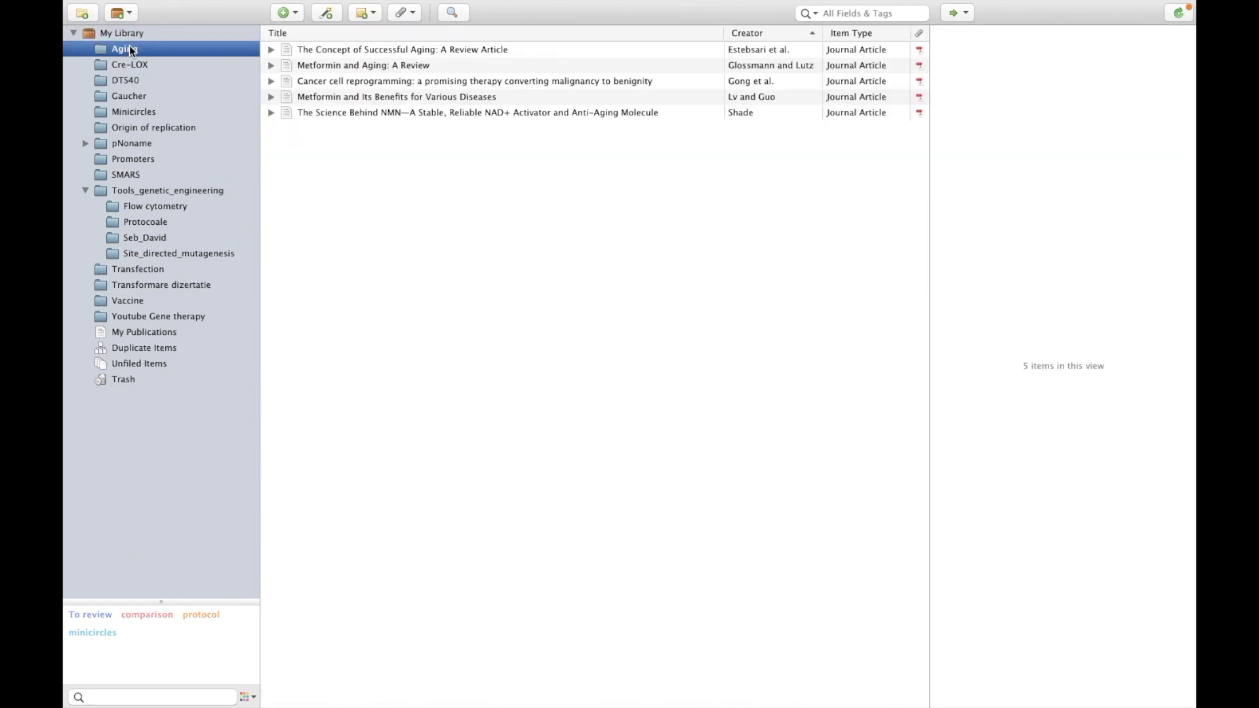
Browse the collections from Cre-LOX to Origin of replication, and view the Flow cytometry subcollection of Tools_genetic_engineering
key(Down)
key(Down)
key(Down)
key(Down)
key(Down)
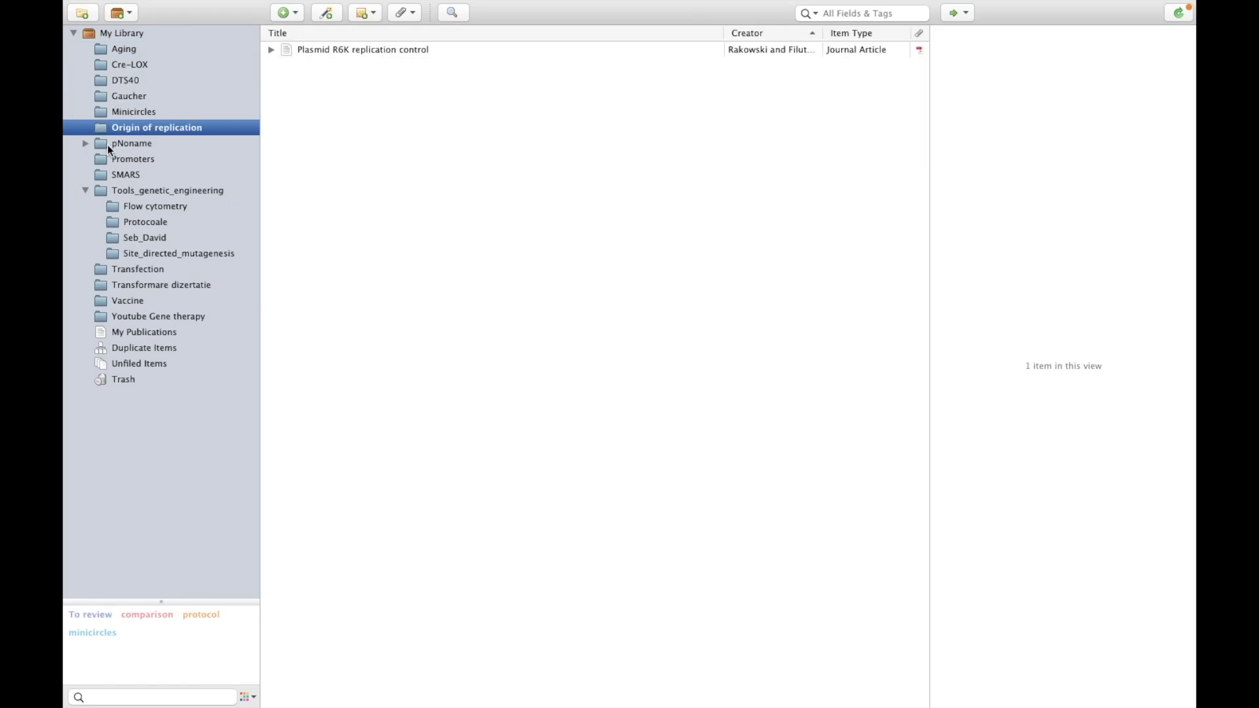
click(84, 190)
click(85, 191)
mouse_move(140, 210)
mouse_down()
mouse_move(129, 164)
mouse_move(136, 199)
mouse_up()
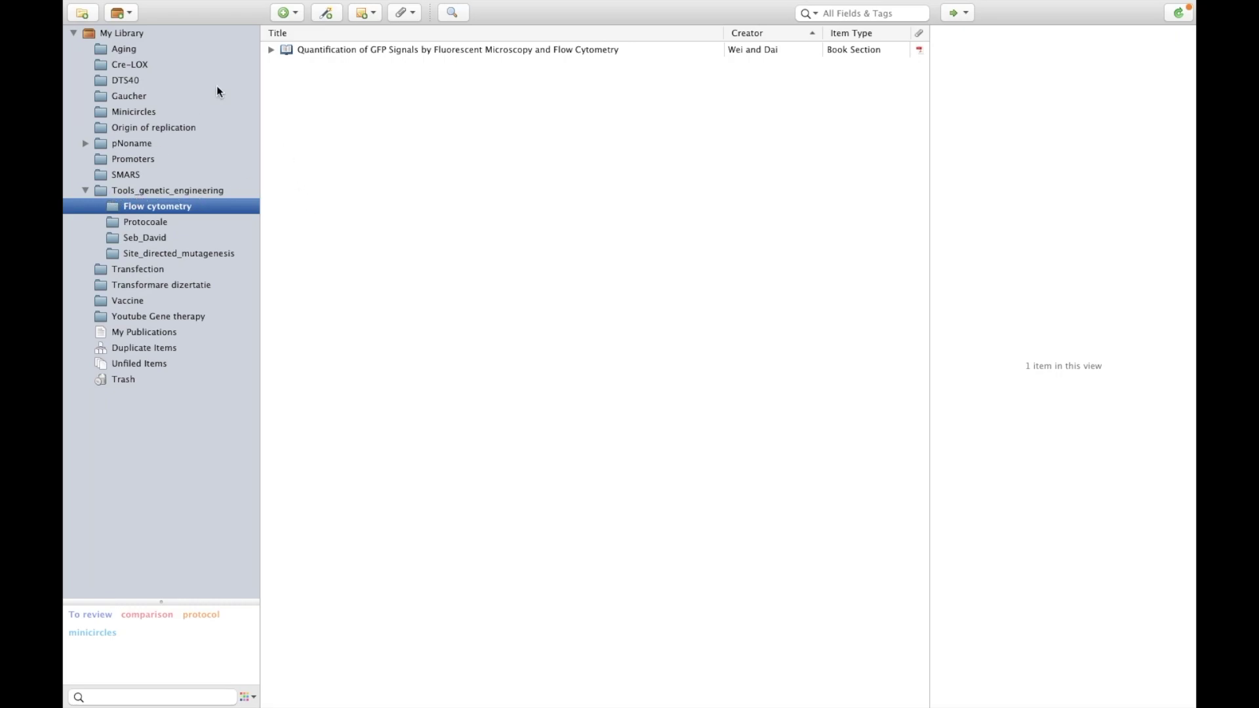
Examine the item types available for a new entry and the entry field for adding items by identifier
click(288, 13)
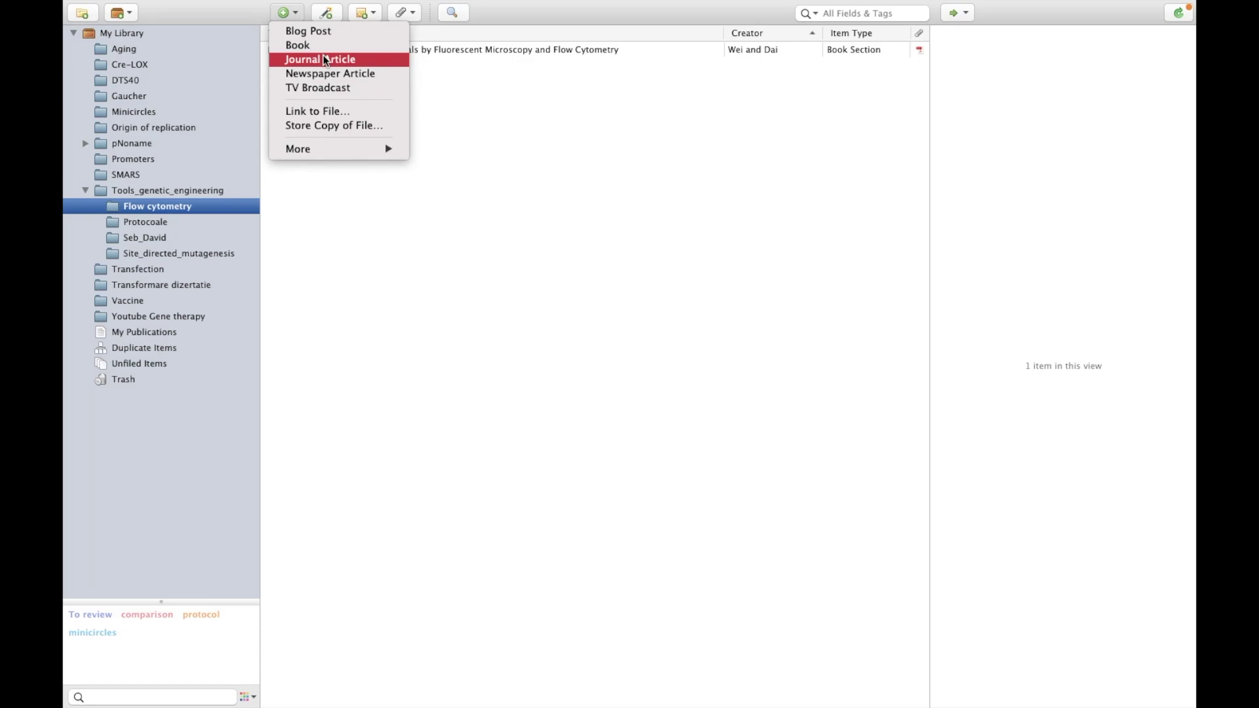
click(440, 144)
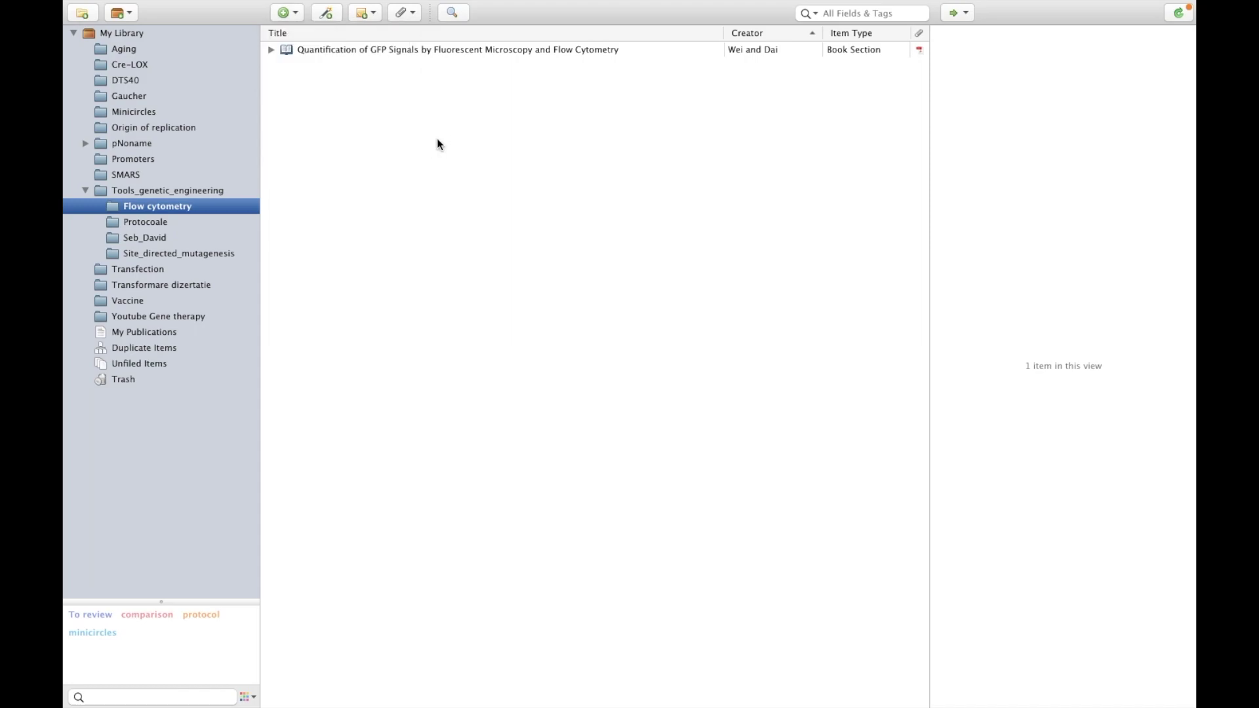
click(328, 13)
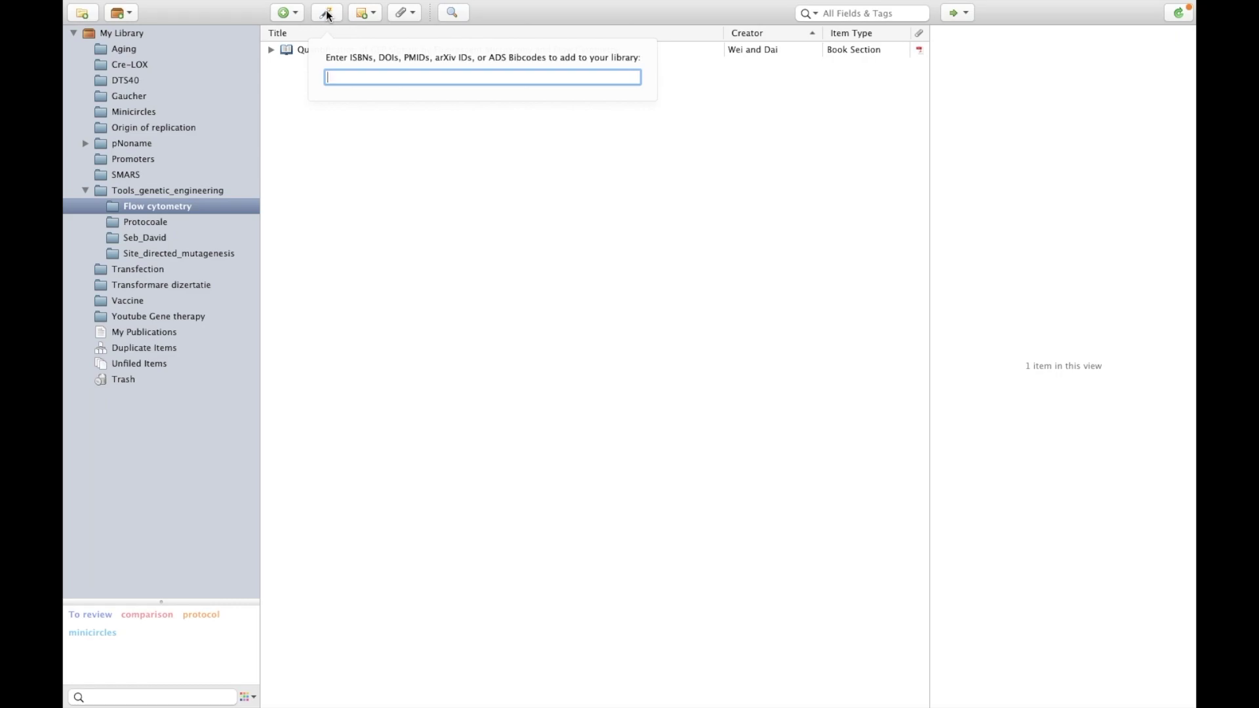
Copy the minicircle article's DOI link from the publisher's page in the browser and return to Zotero
key(ctrl+Right)
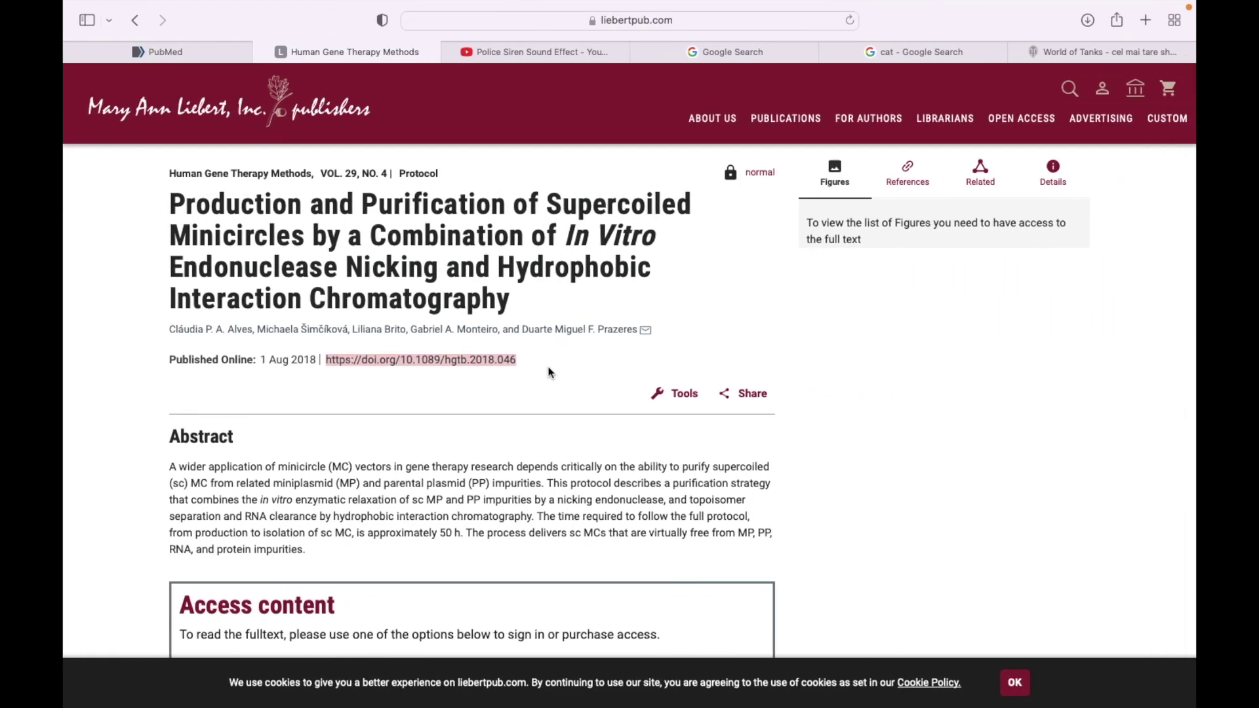
click(543, 373)
drag(518, 362, 328, 369)
key(super+c)
key(ctrl+Left)
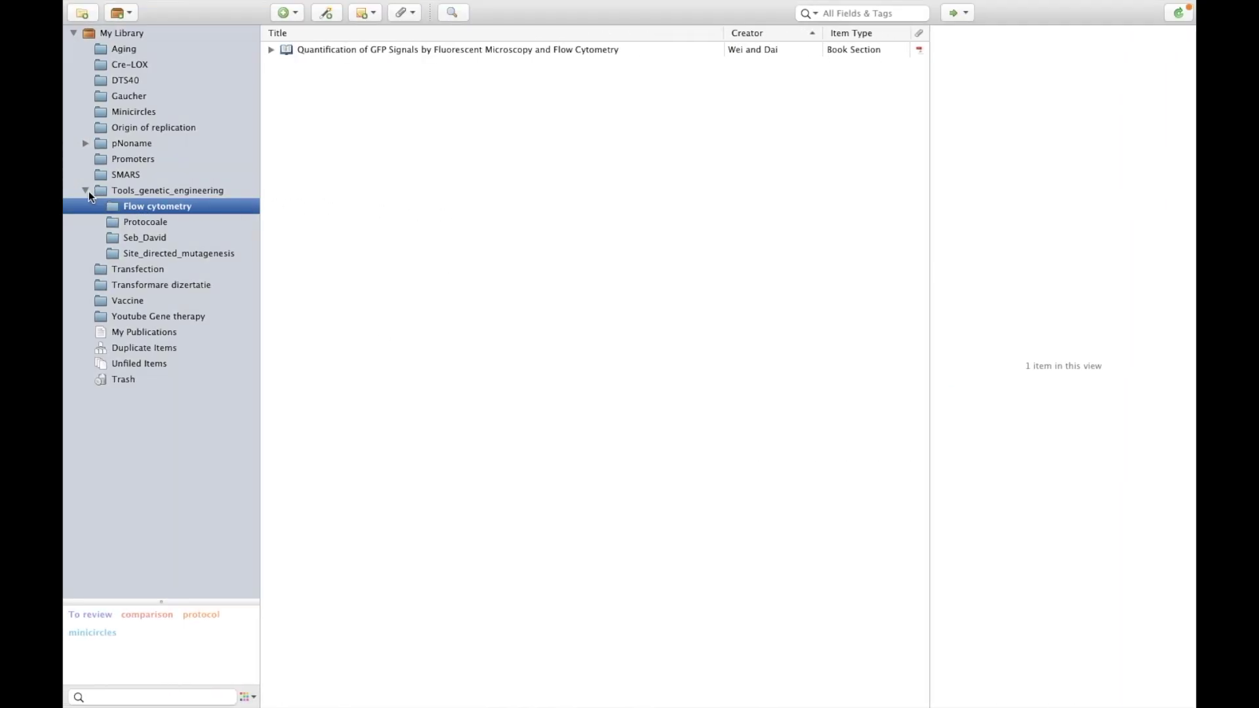
click(88, 190)
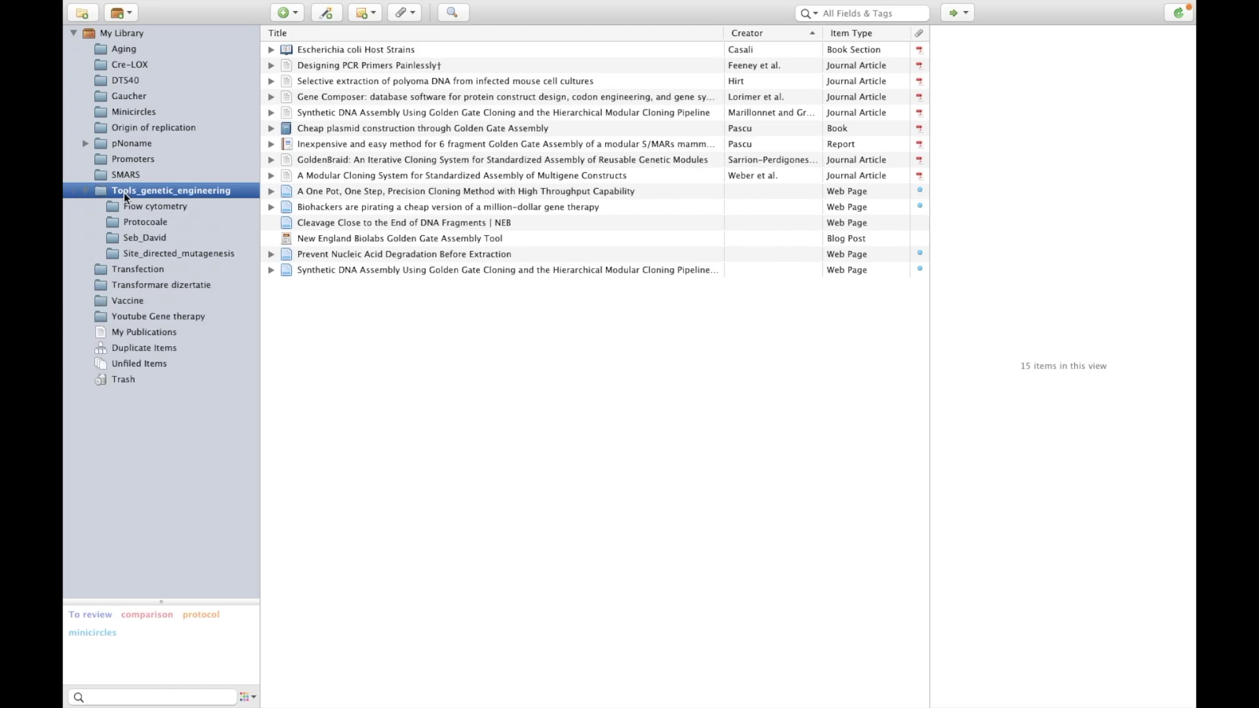
click(128, 222)
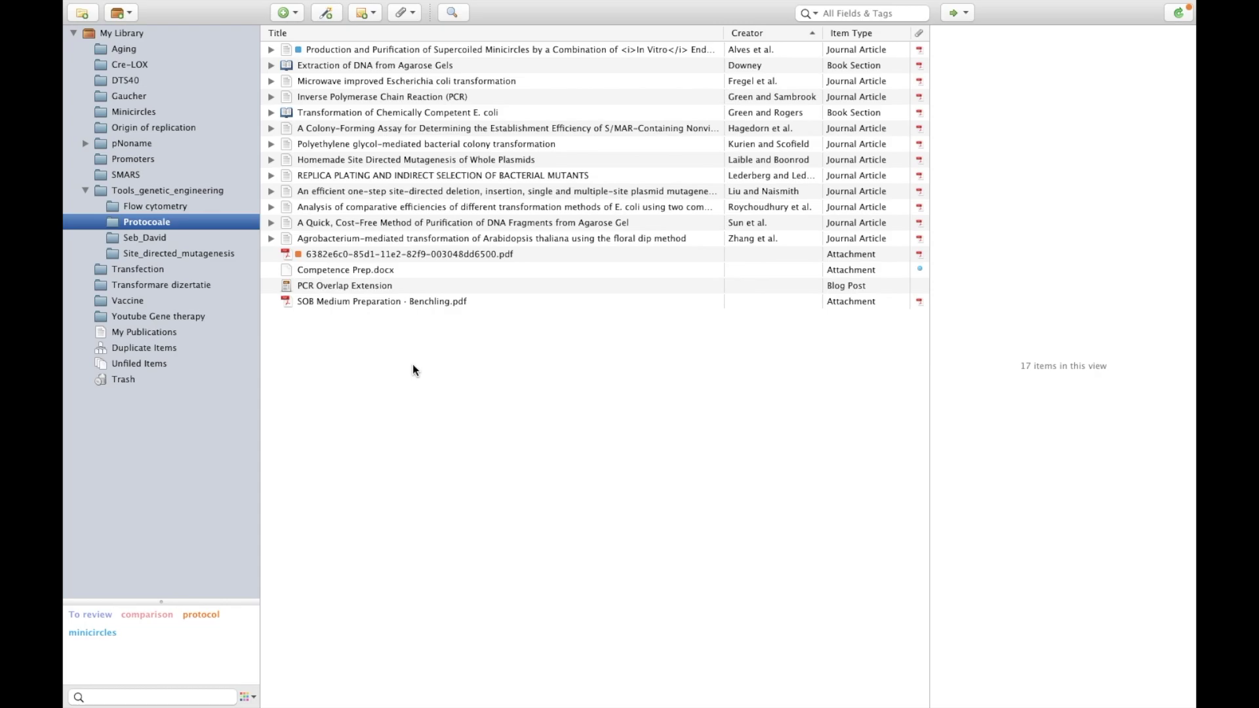
click(328, 14)
key(super+v)
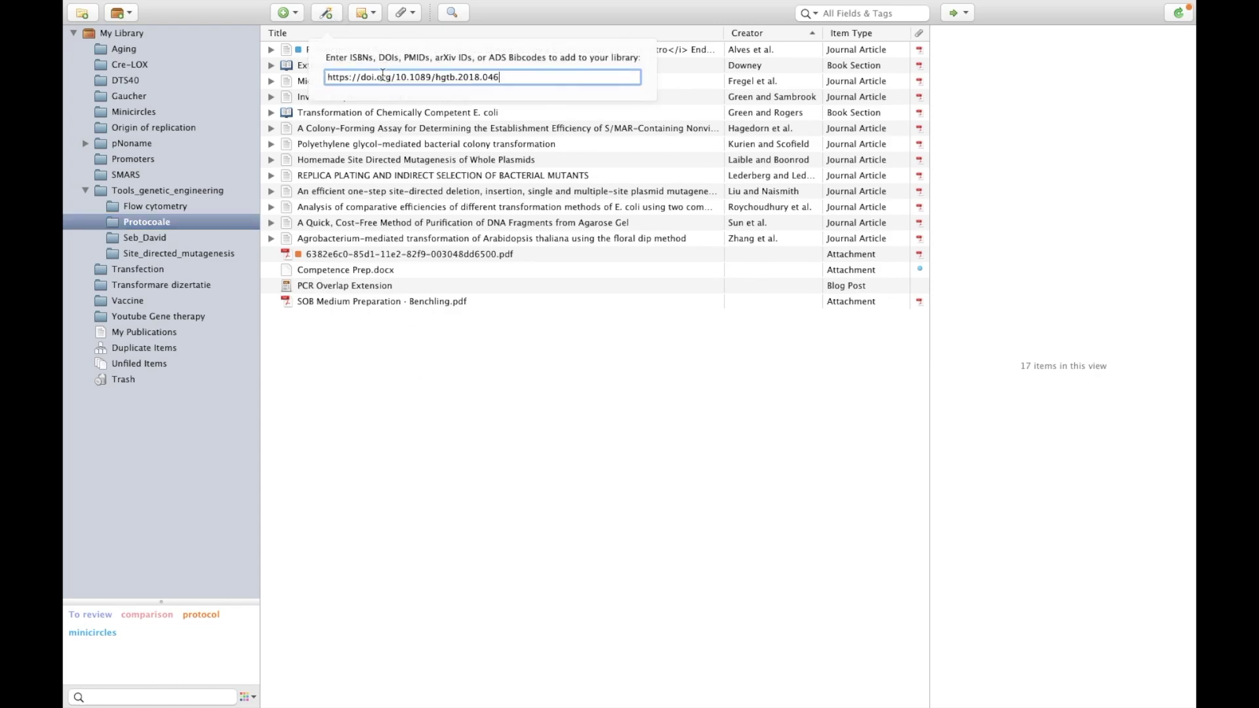
key(Return)
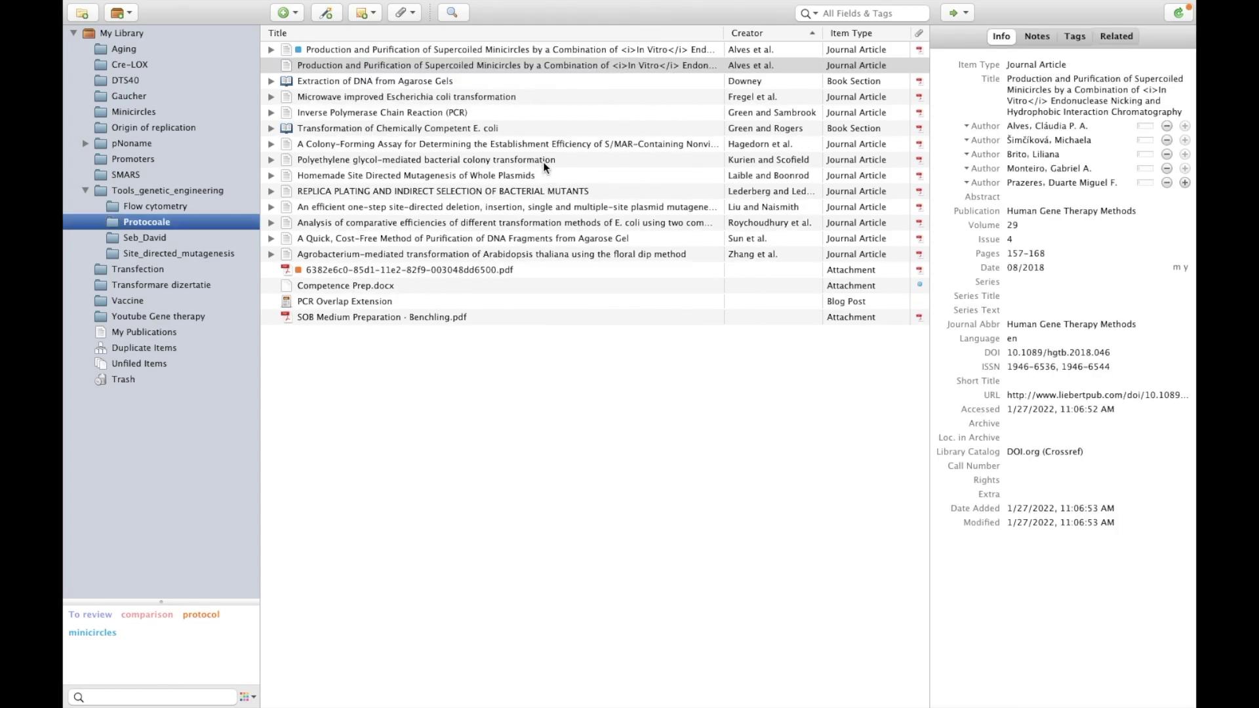
Examine the new entry's bibliographic details, including its title, volume, date and DOI
click(1054, 103)
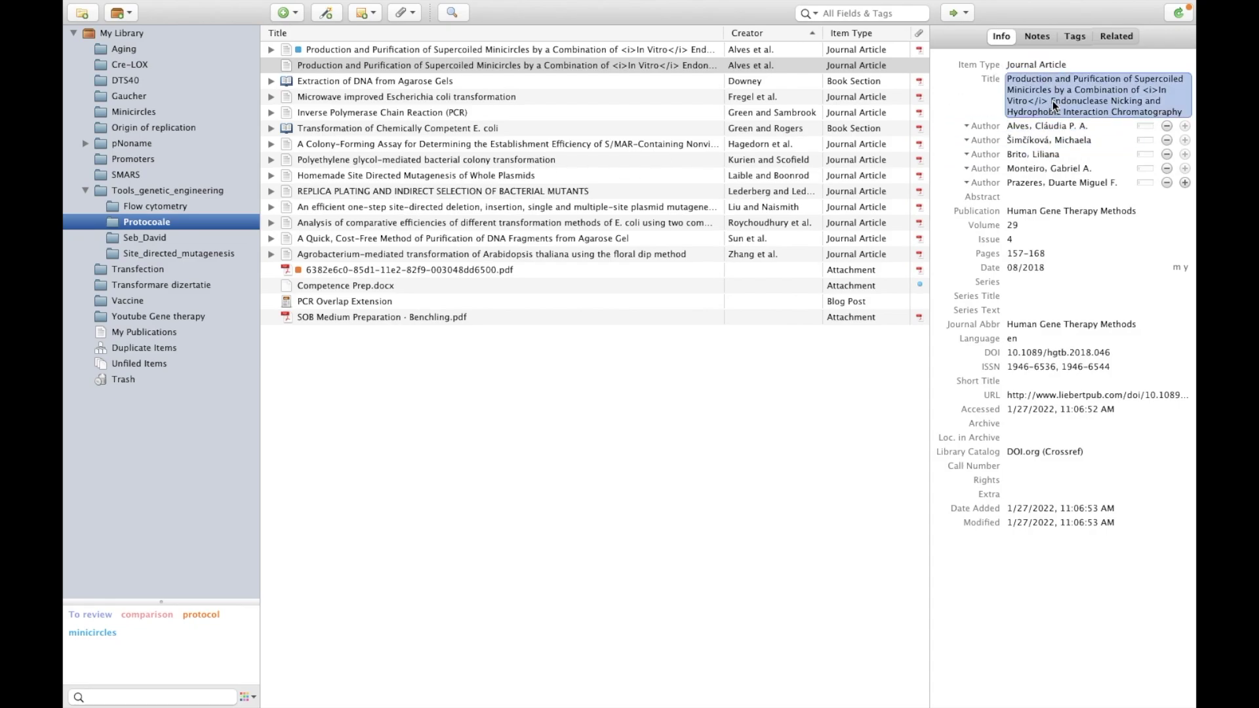
key(Return)
click(1033, 255)
click(1049, 238)
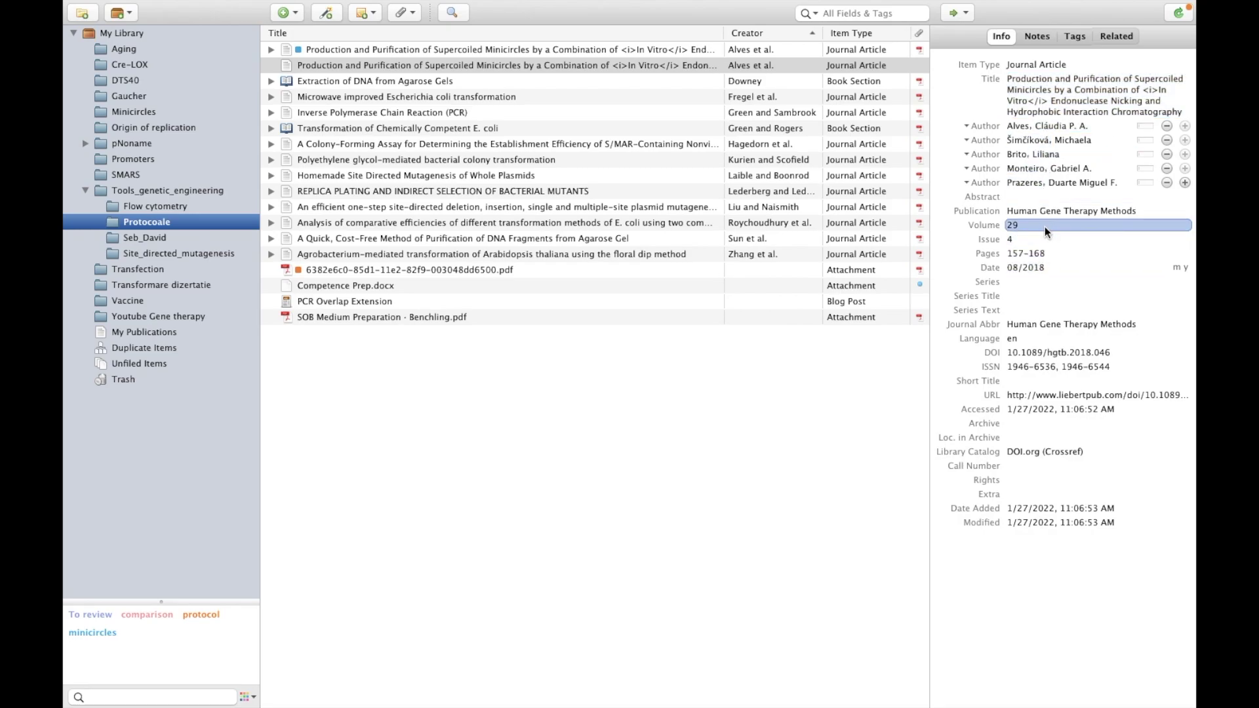
click(1040, 268)
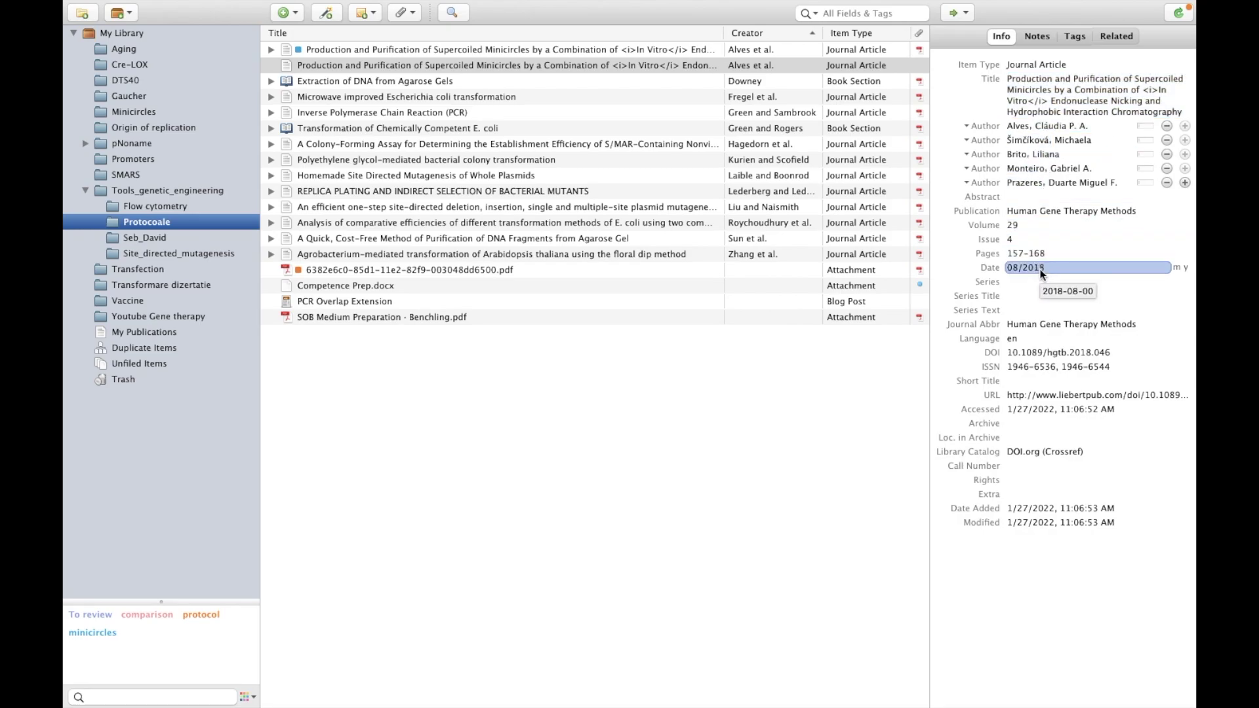
click(1060, 369)
click(1059, 379)
click(1082, 337)
click(1069, 351)
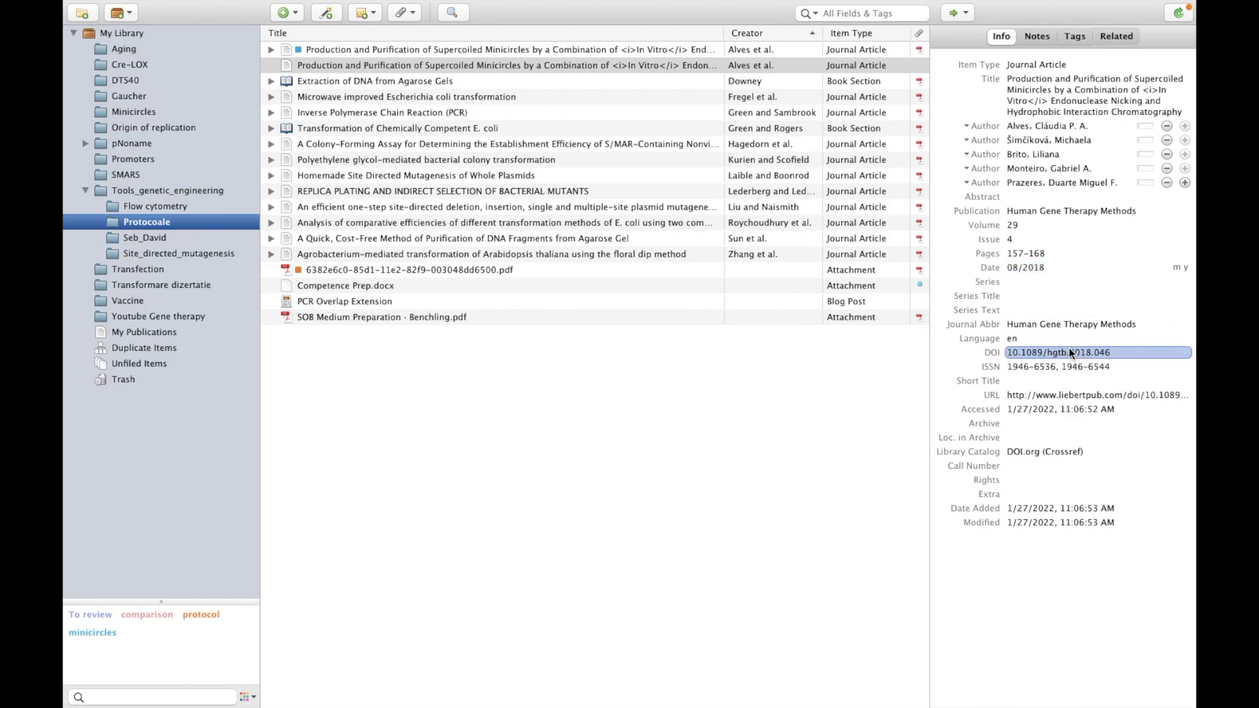
click(388, 65)
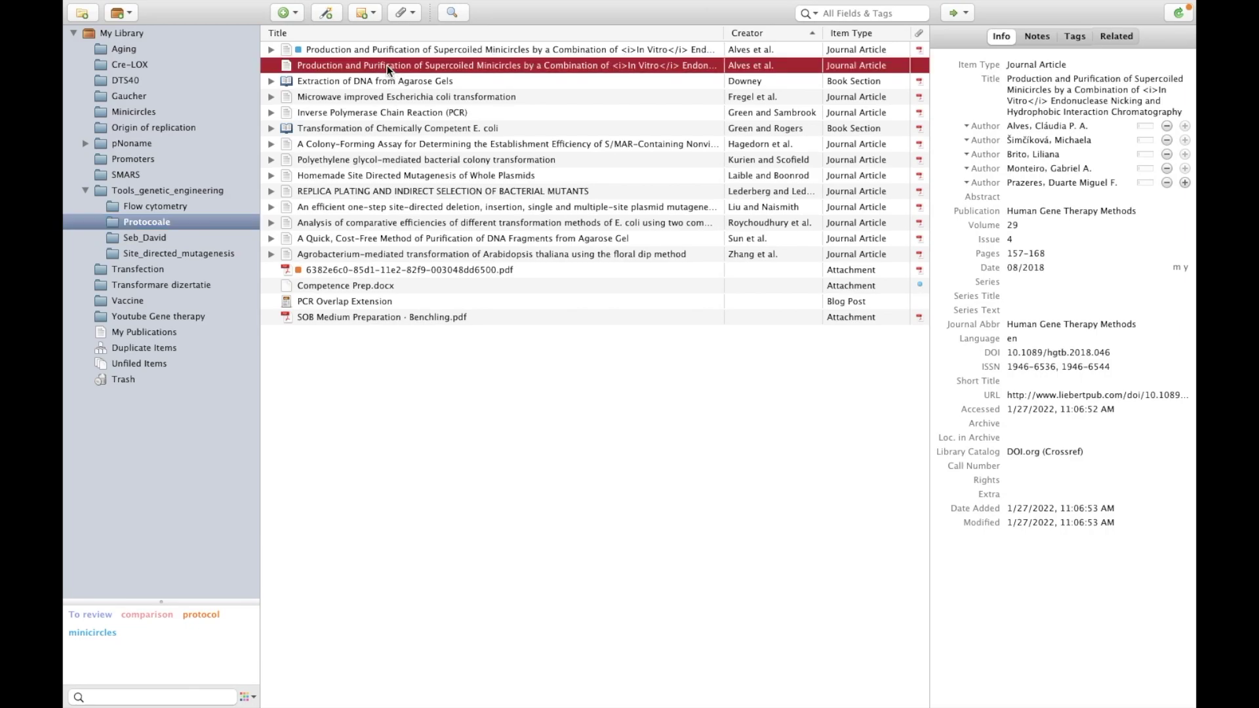
right_click(387, 64)
mouse_move(445, 139)
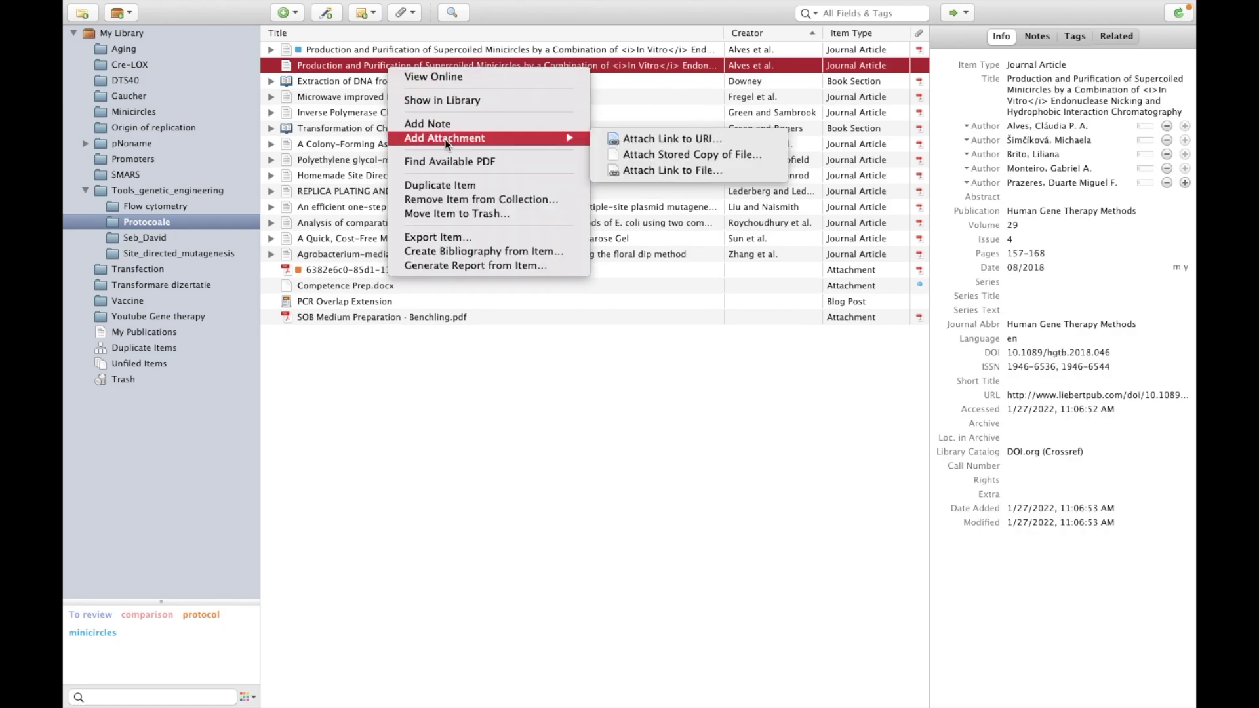
click(643, 155)
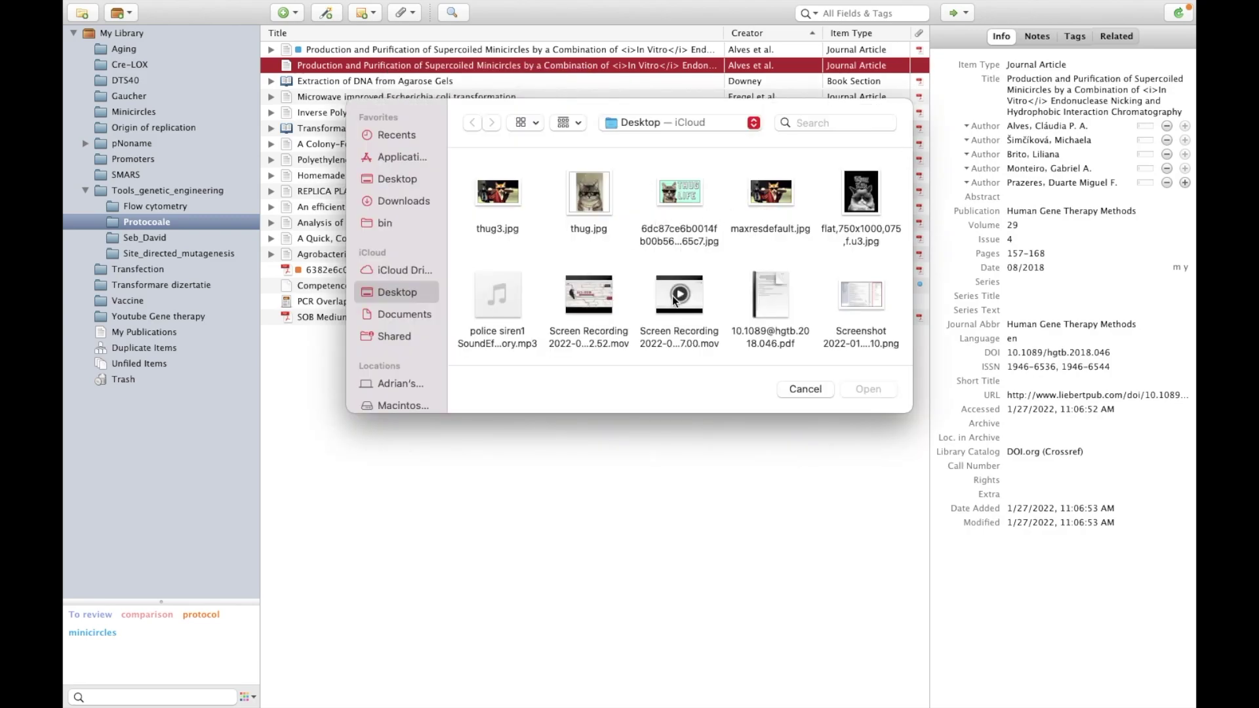
click(768, 292)
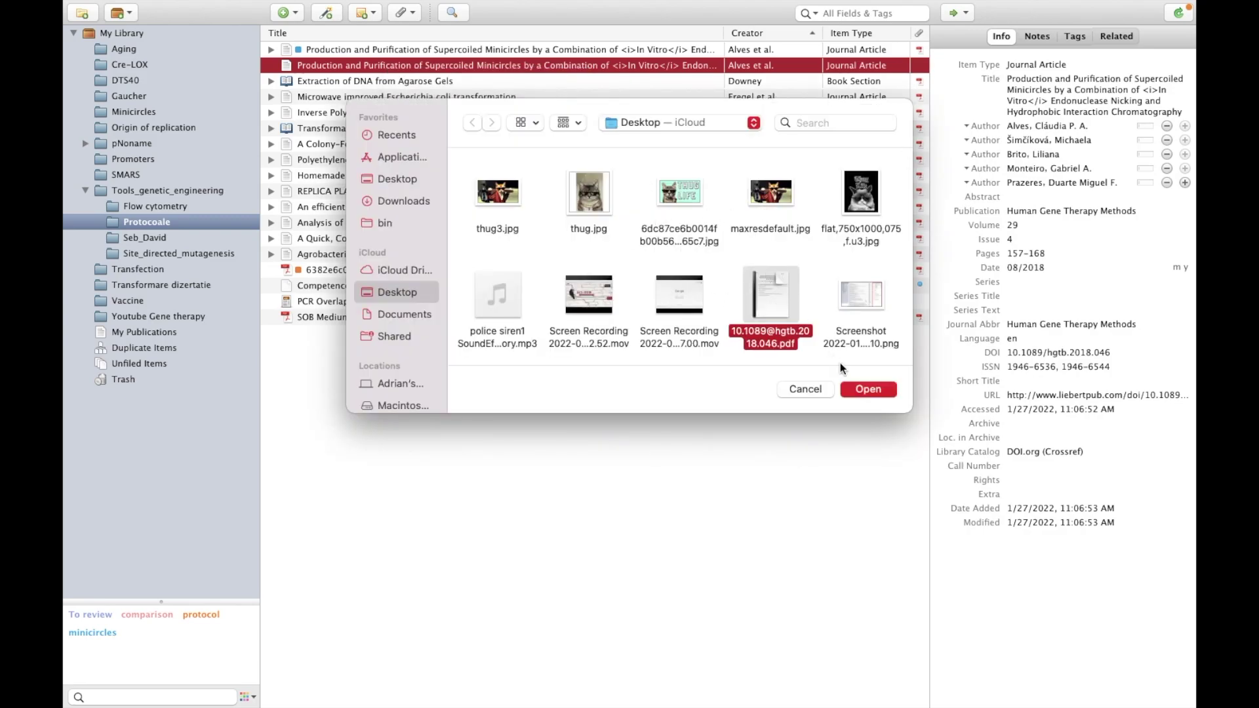
click(862, 387)
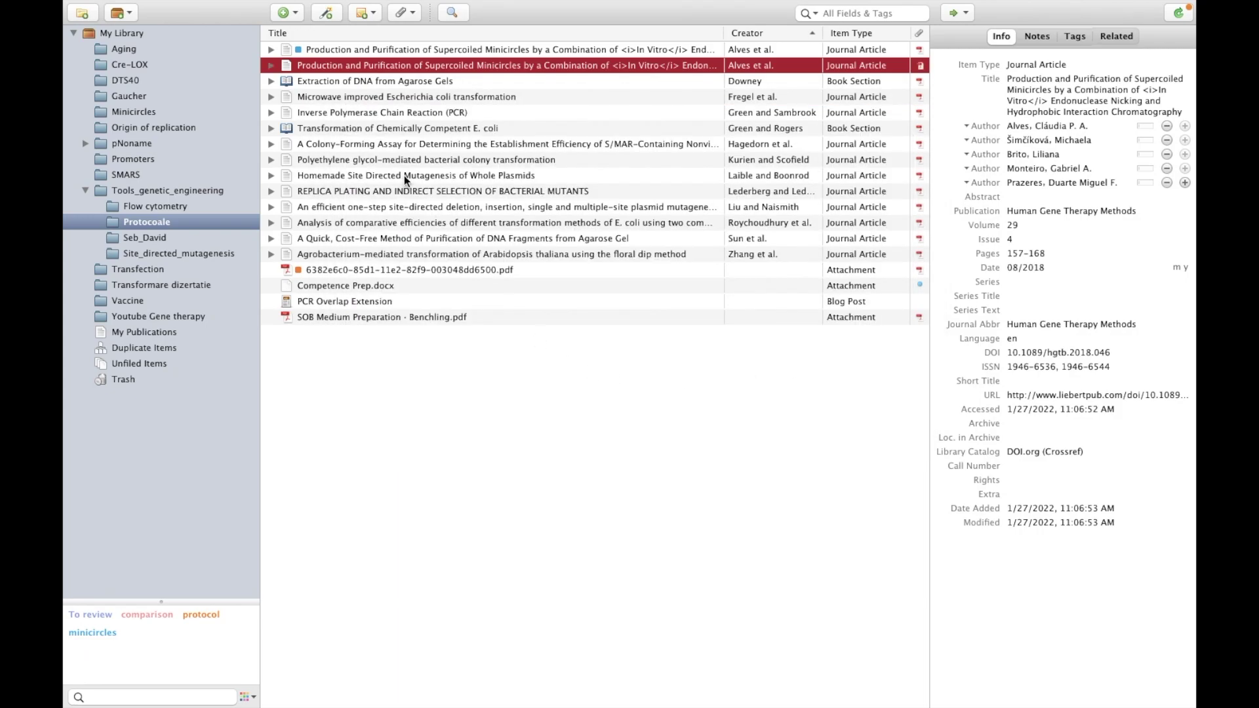
Open the PDF attached to the new entry and view its pages in full screen
click(271, 66)
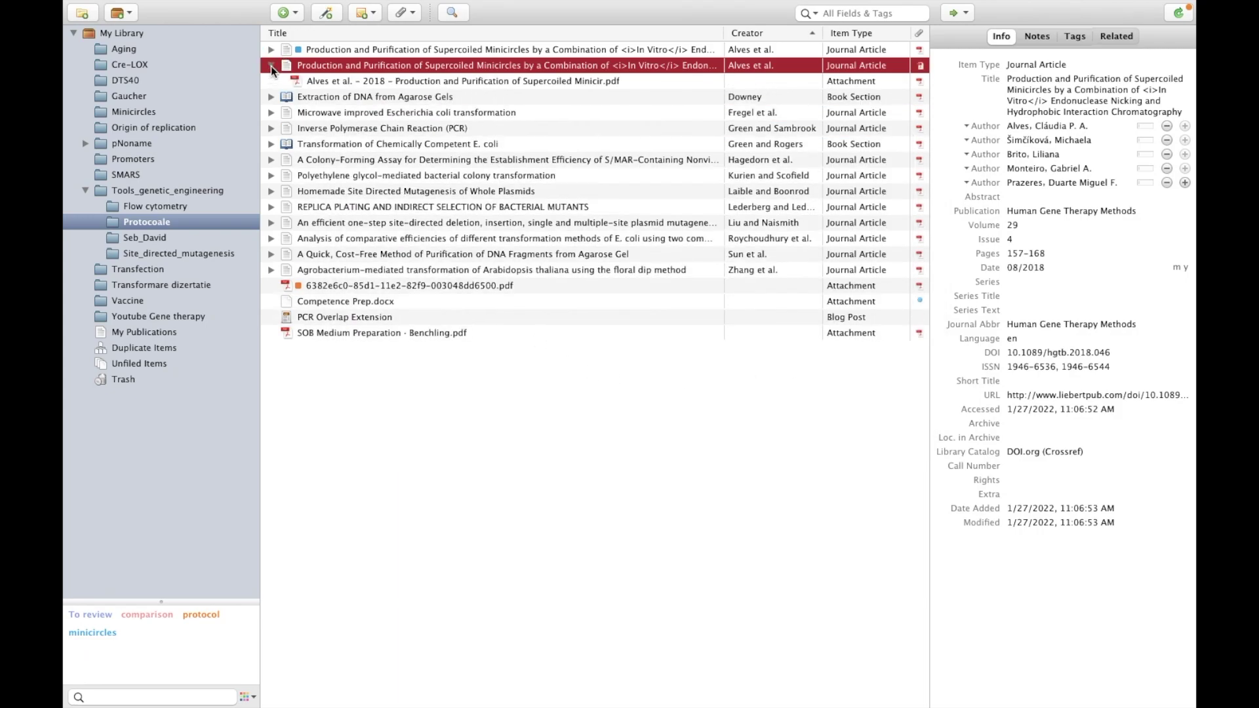
double_click(454, 80)
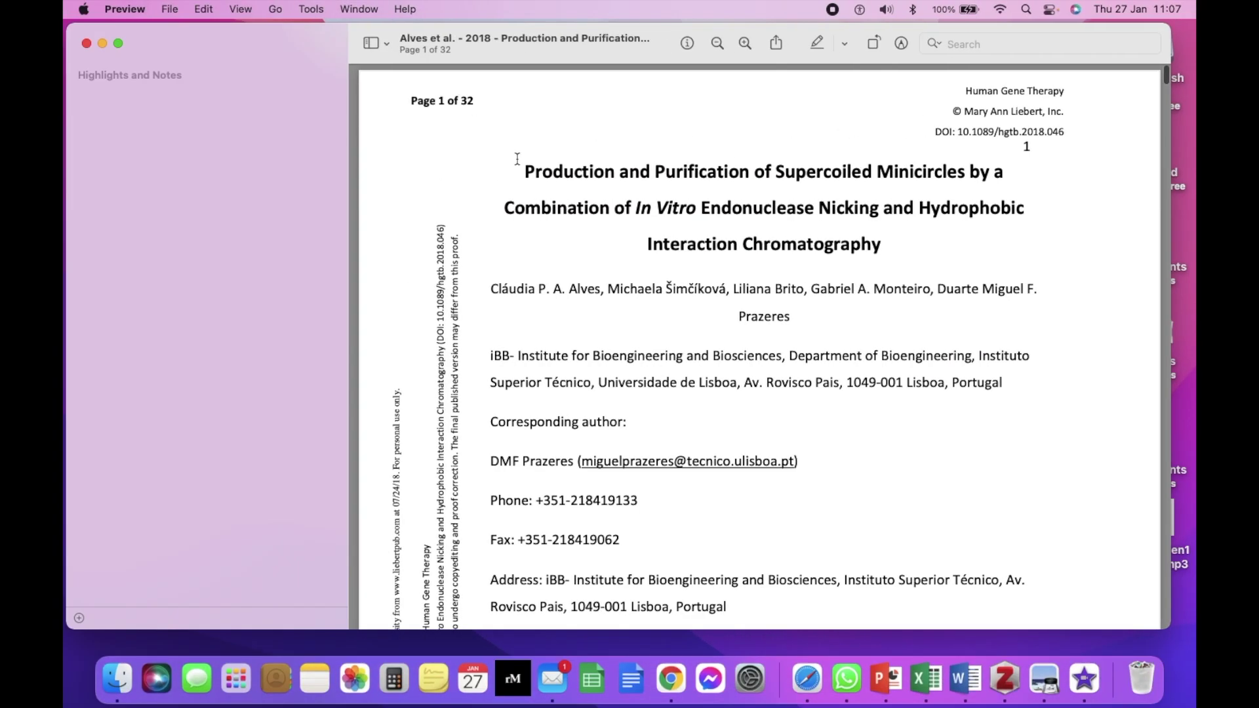
click(118, 43)
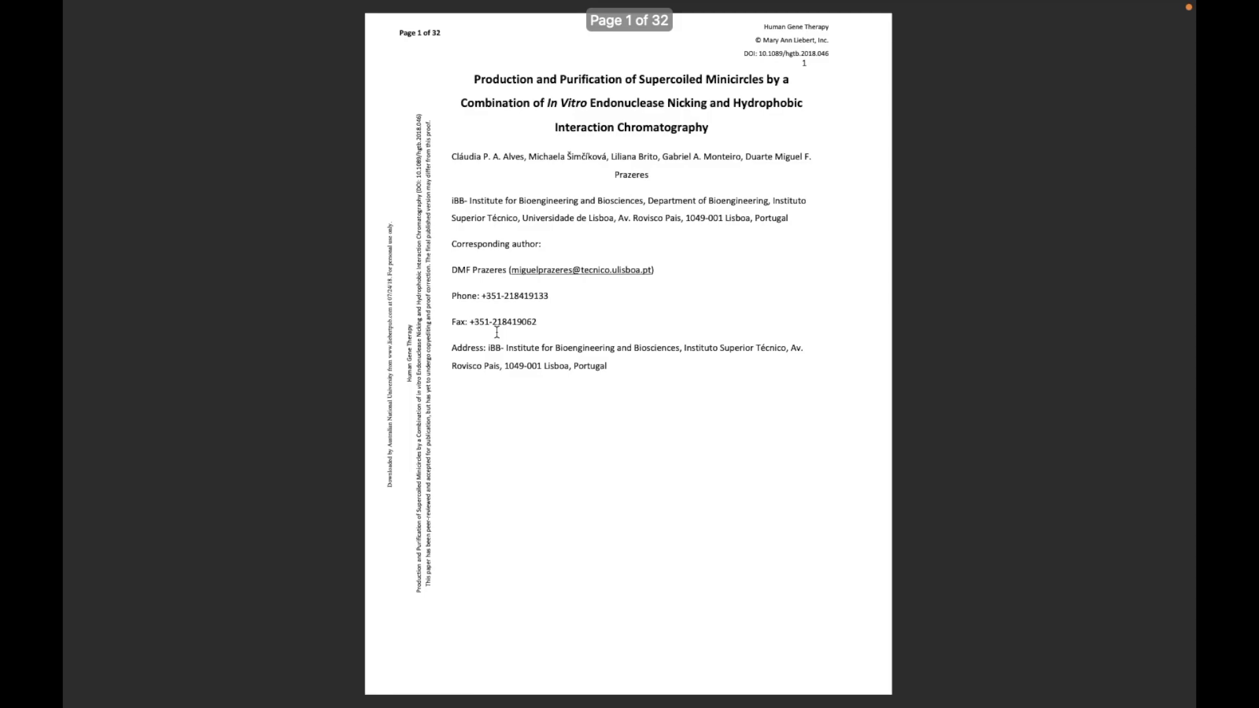
scroll(497, 332, down, 3)
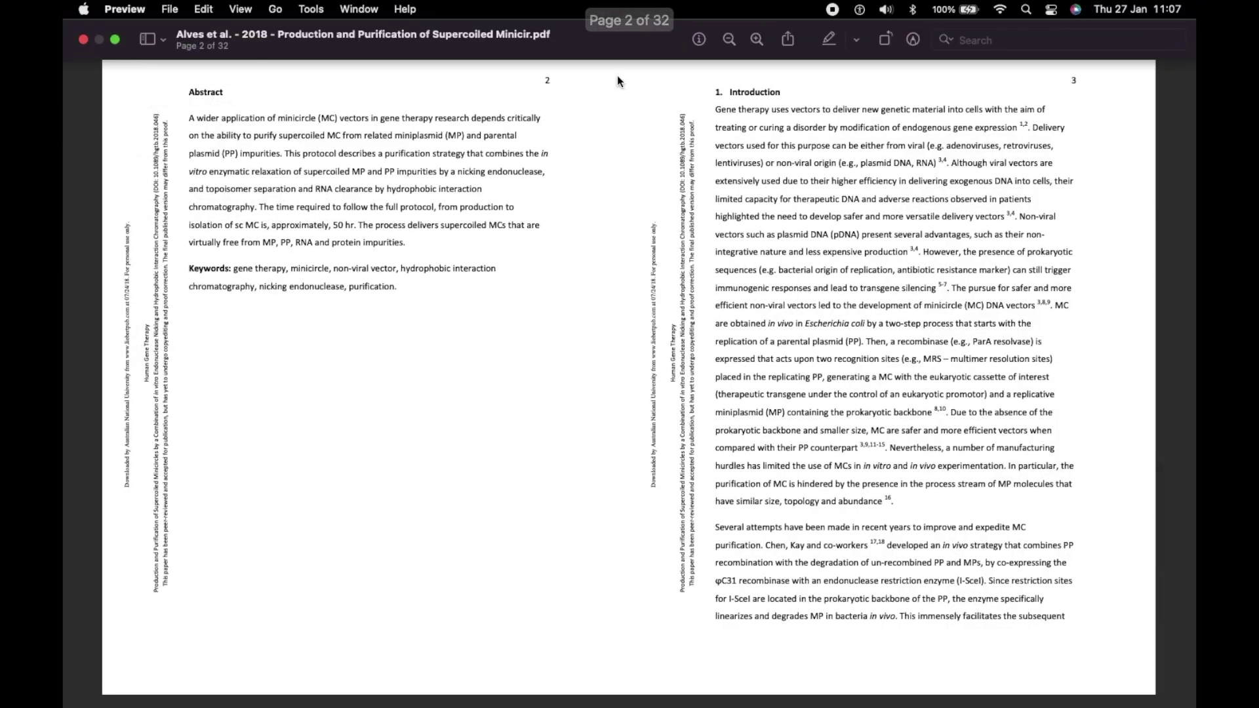
On page 3, highlight the Introduction's opening sentences in pink and part of the pDNA advantages sentence in yellow, and close the PDF with changes saved
key(super+1)
scroll(597, 515, down, 10)
scroll(597, 515, down, 10)
drag(260, 201, 616, 317)
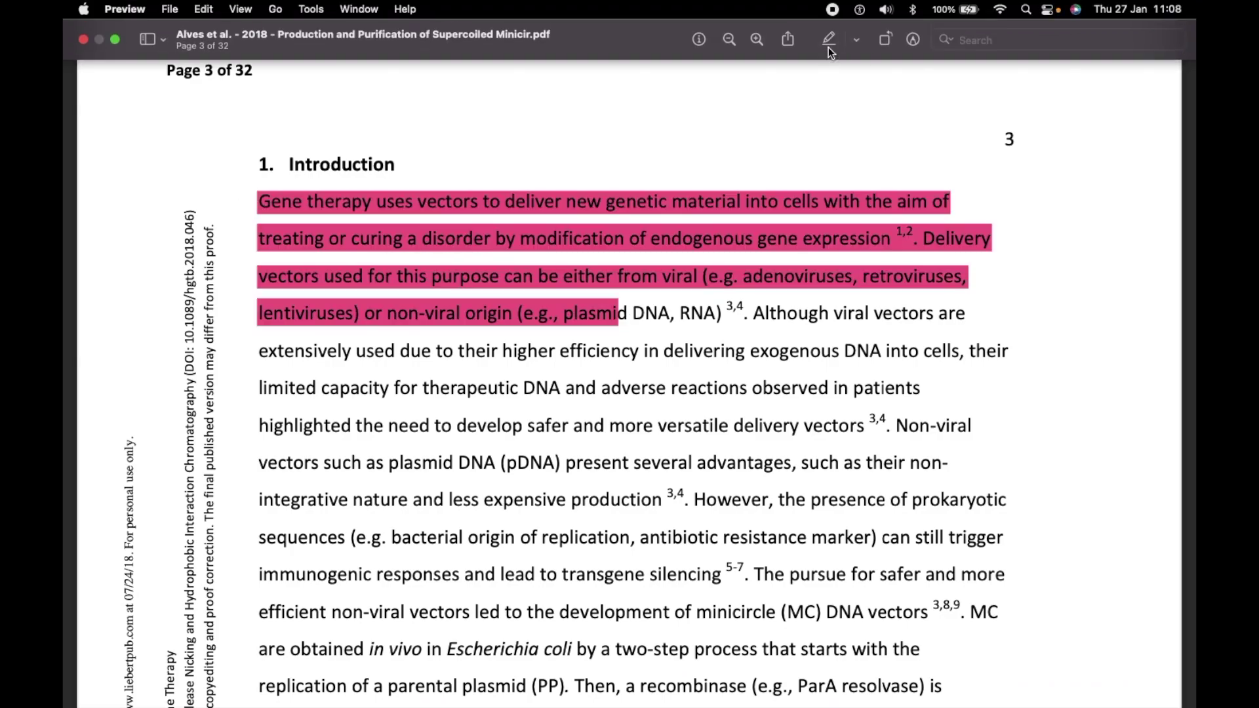
drag(456, 466, 764, 470)
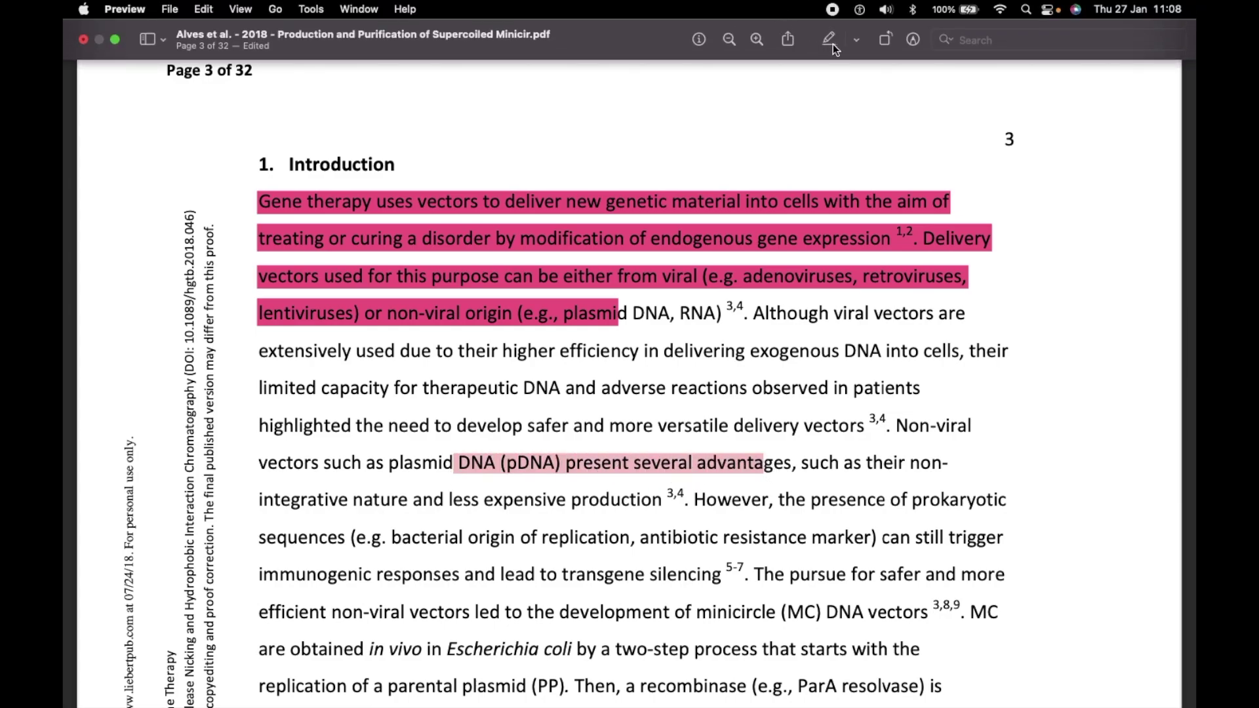
click(855, 41)
click(876, 68)
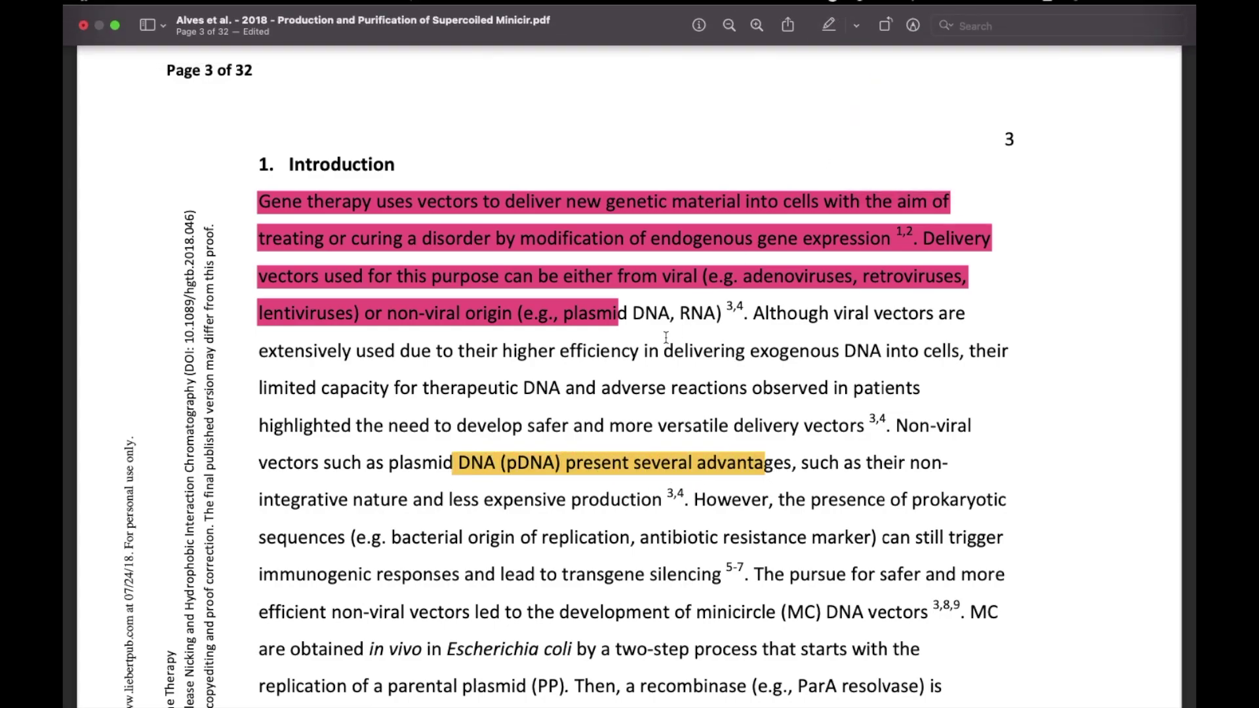
click(82, 39)
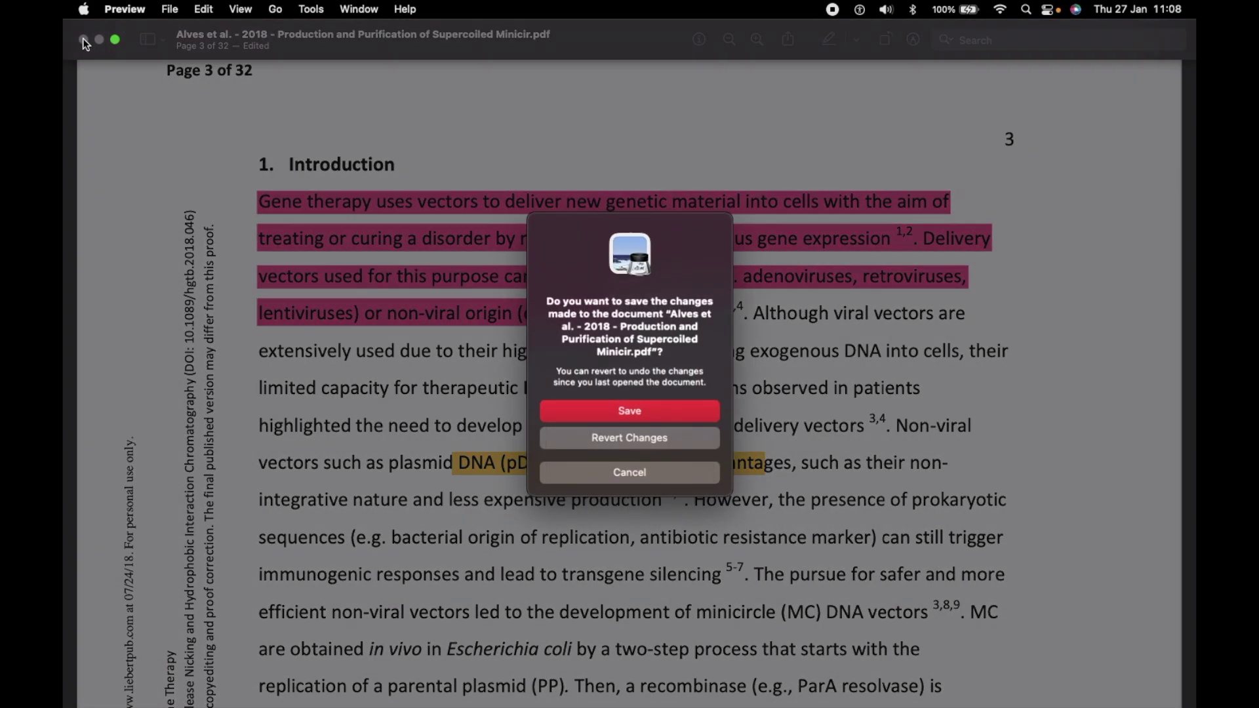
click(624, 415)
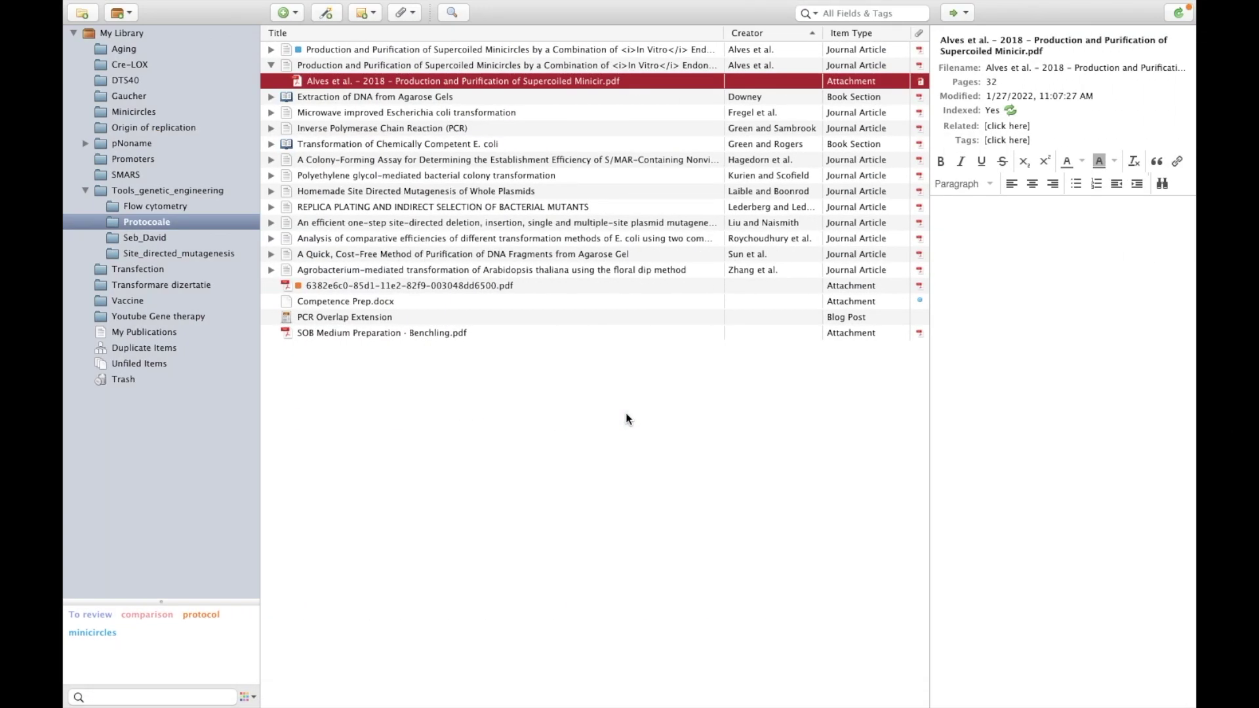
Reopen the attached PDF from the article's entry to check the saved highlights, minimise it and return to Zotero
click(271, 65)
click(271, 64)
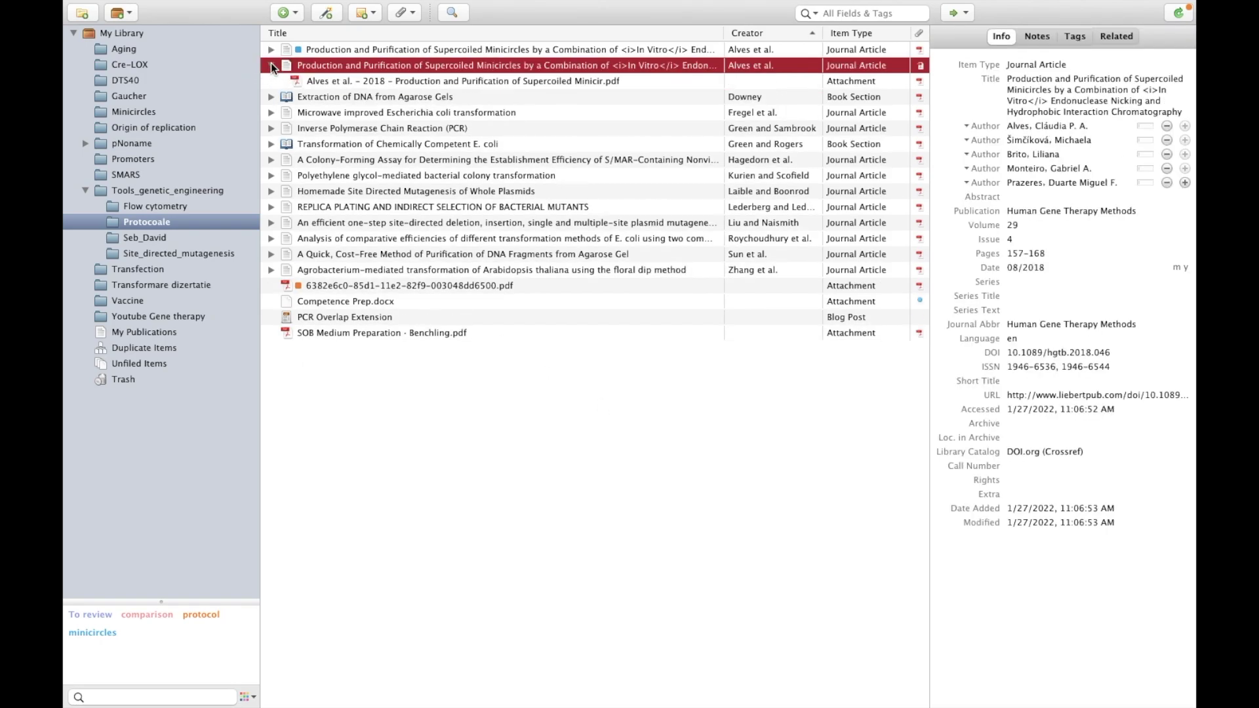
click(319, 81)
double_click(319, 81)
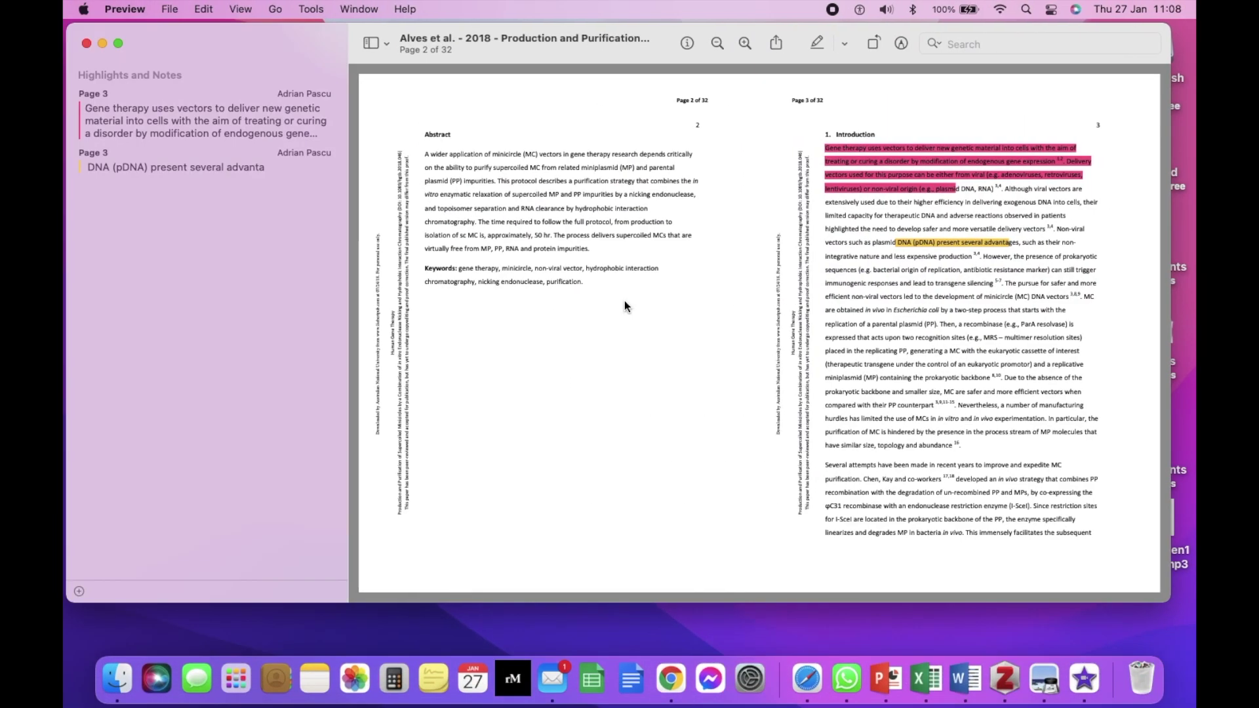
click(103, 43)
key(super+Tab)
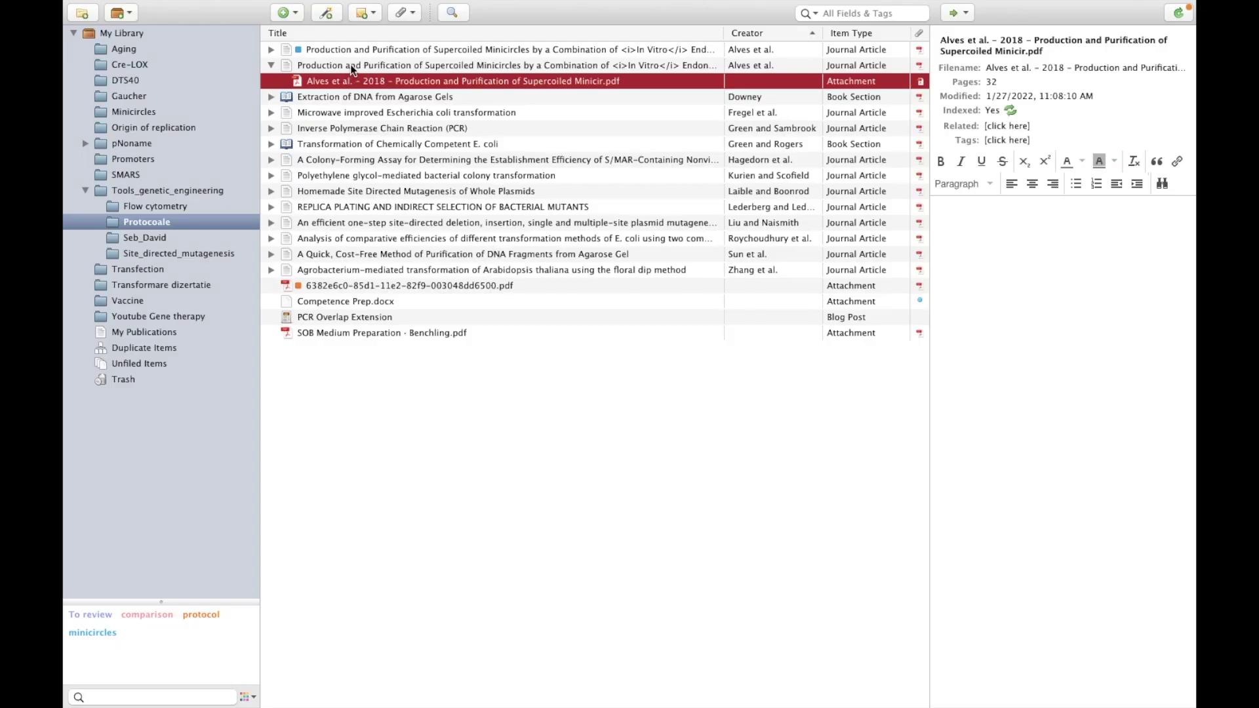
Add the tag "purifiction" to the newly added minicircle article
click(352, 66)
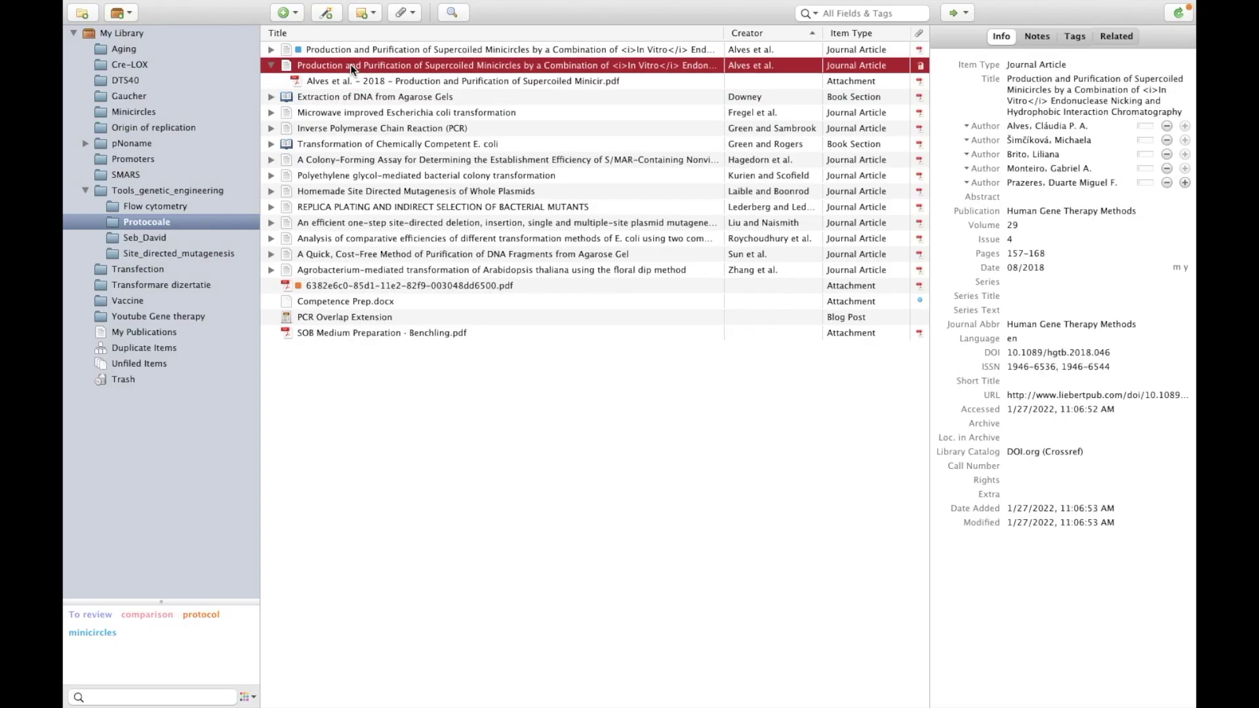
click(1072, 37)
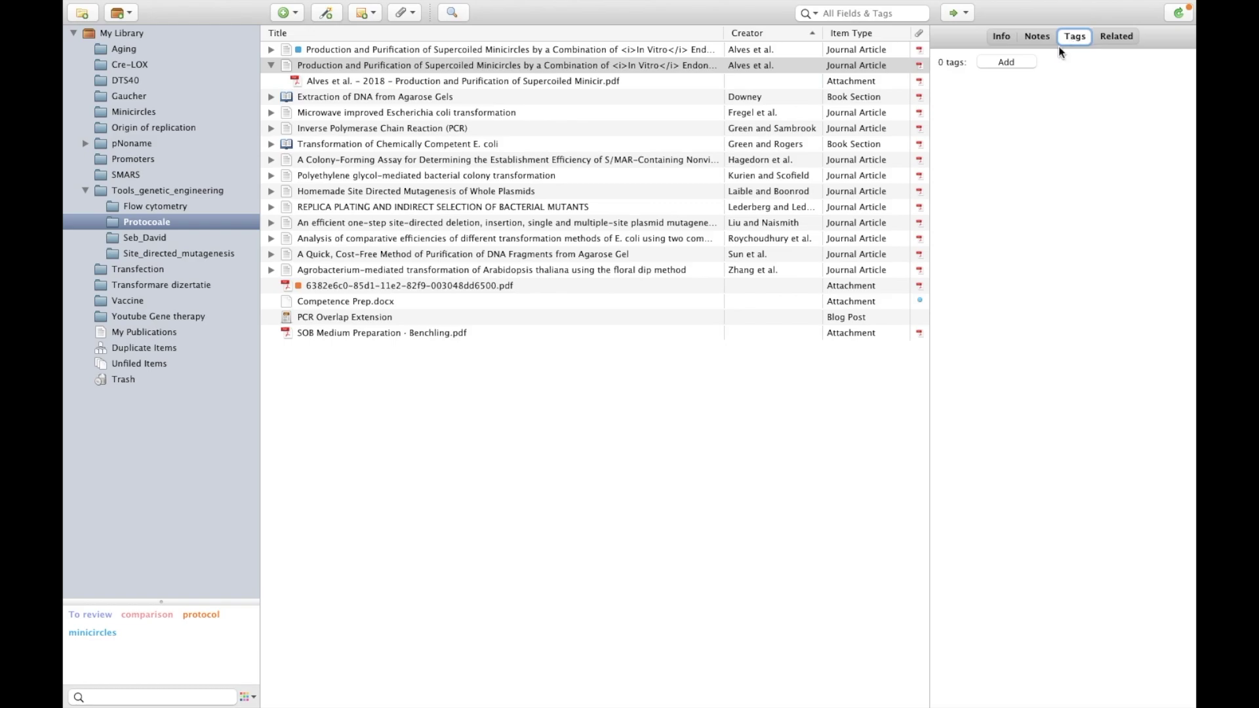
click(1012, 61)
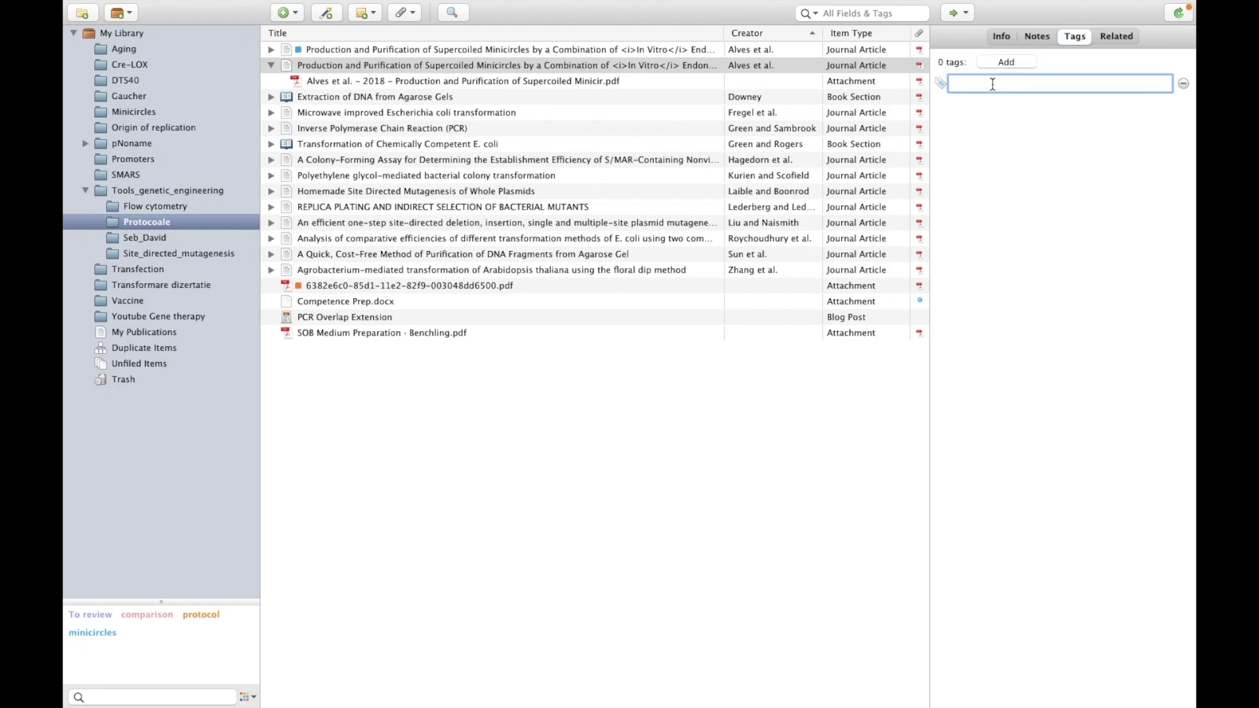
text(purification)
key(Return)
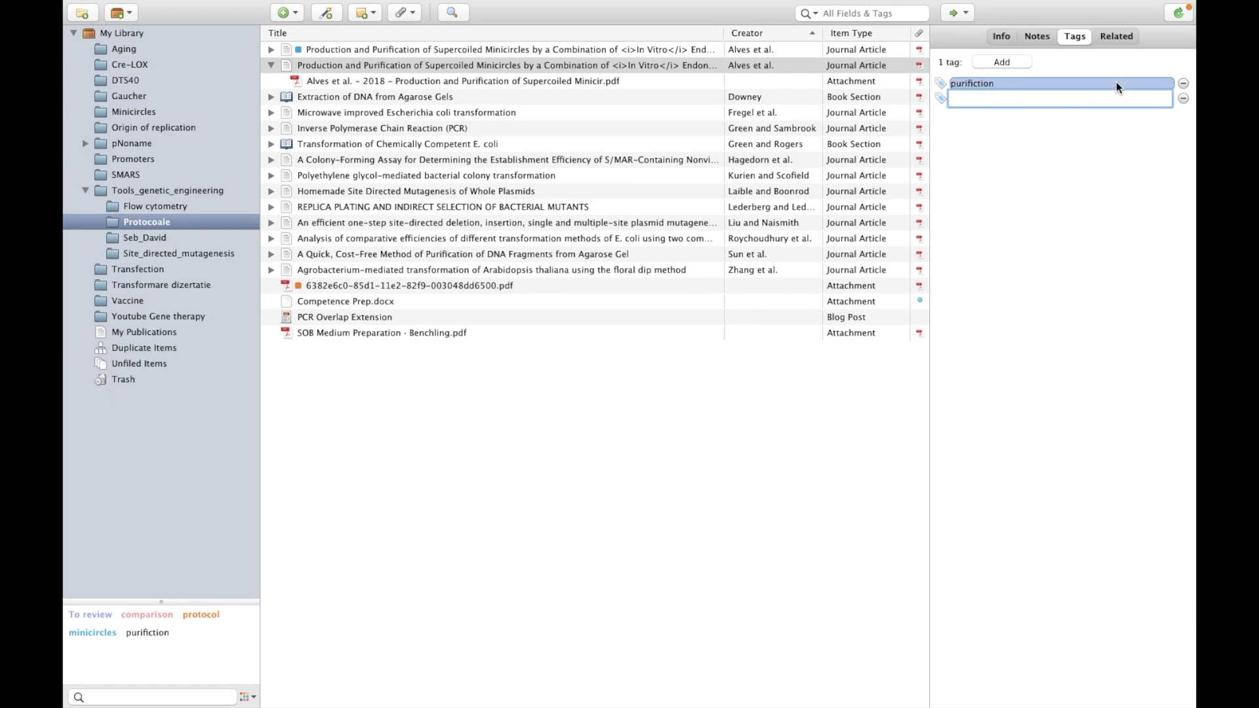
Assign green to the purifiction tag at position 5, and collapse the tagged article's entry
right_click(155, 632)
click(179, 638)
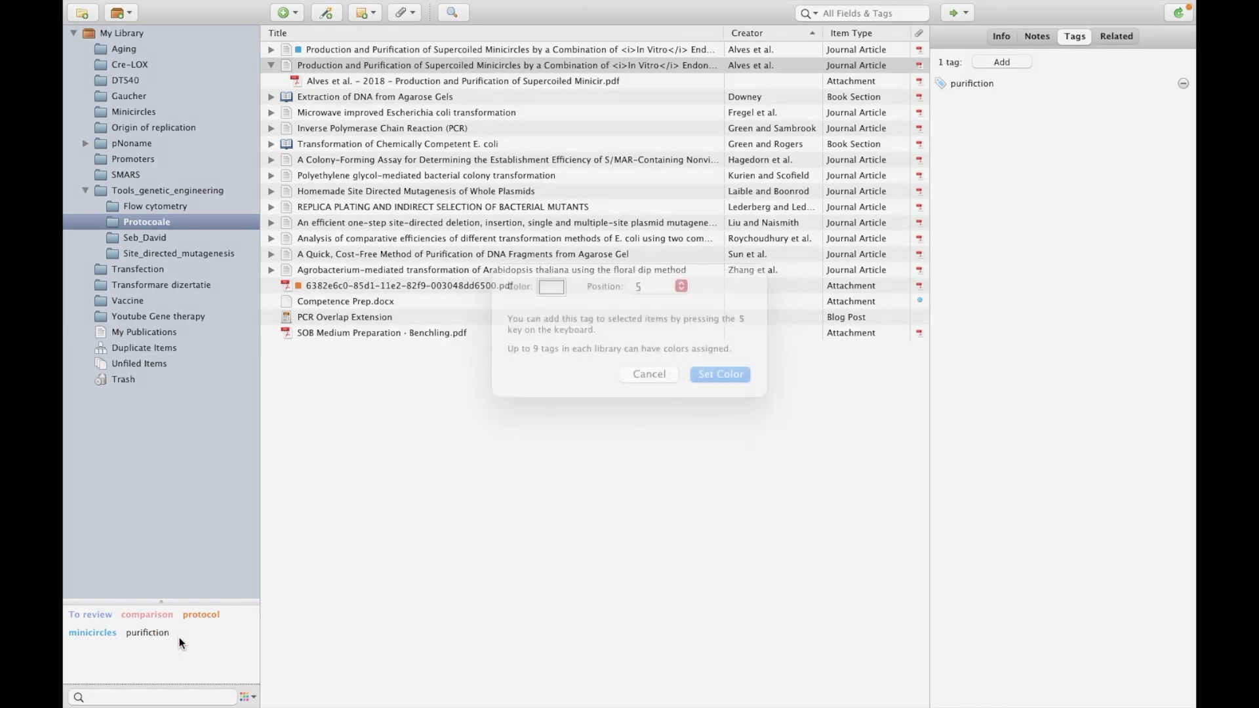
click(553, 312)
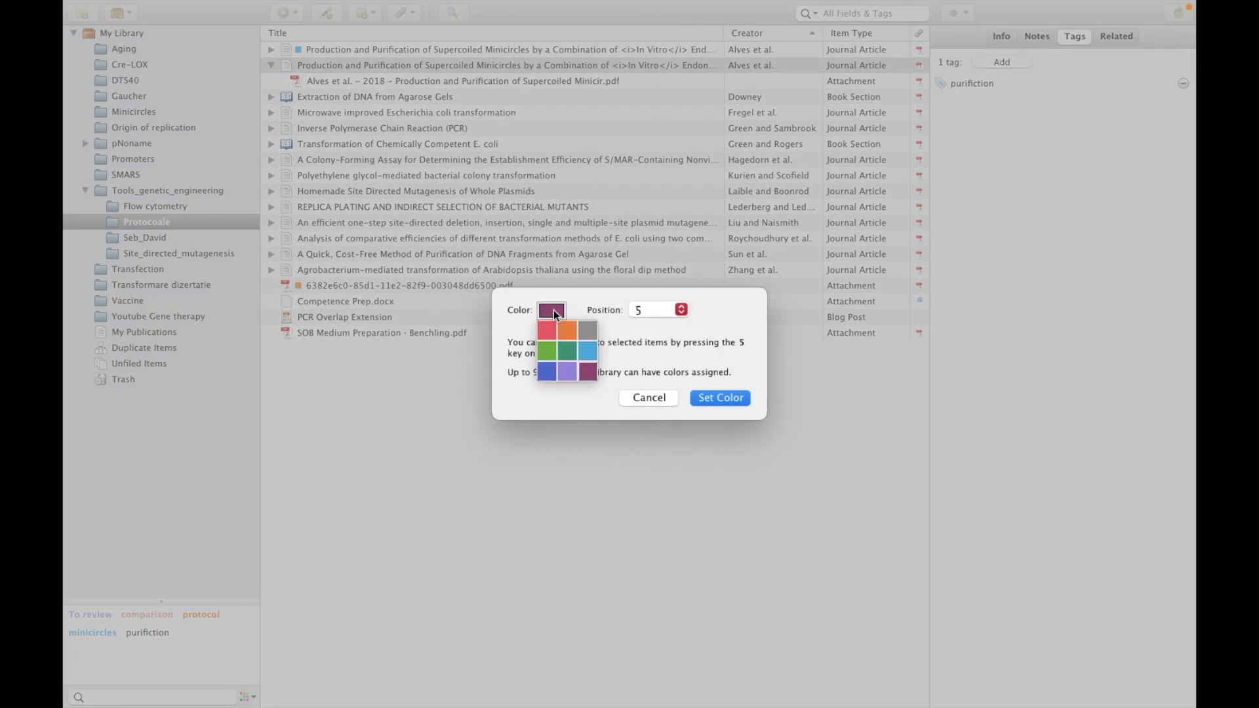
click(548, 355)
click(702, 395)
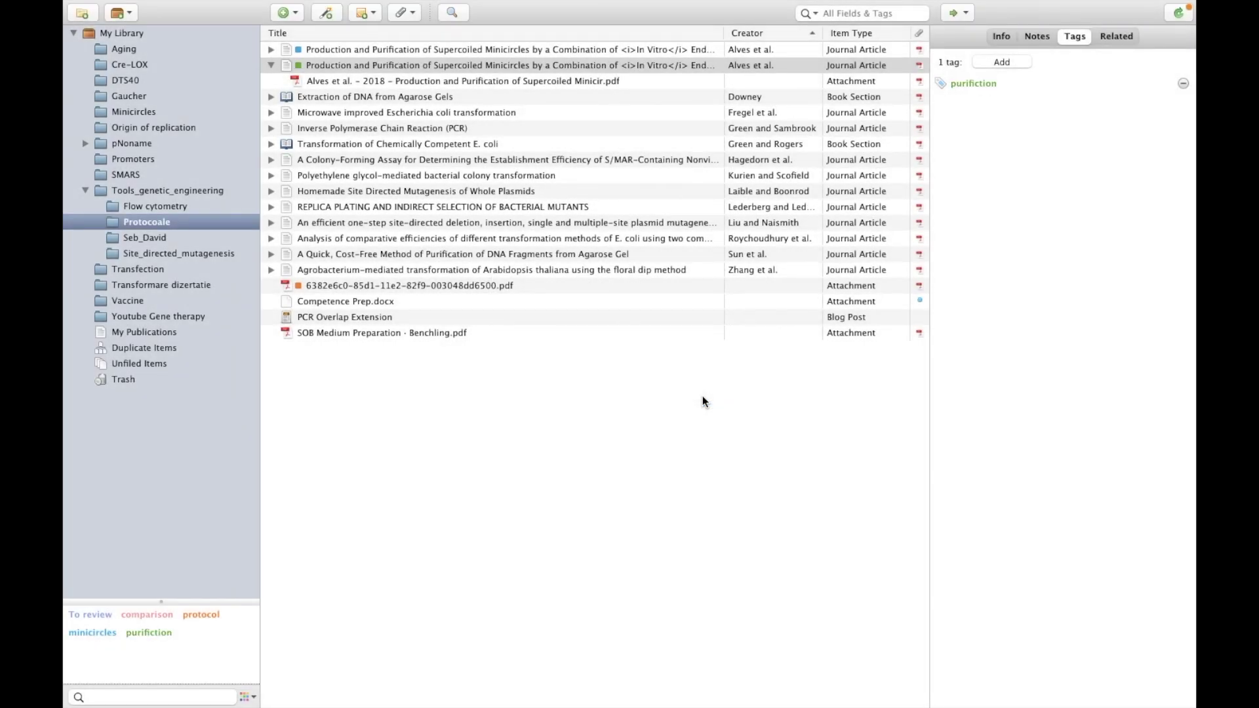
click(272, 65)
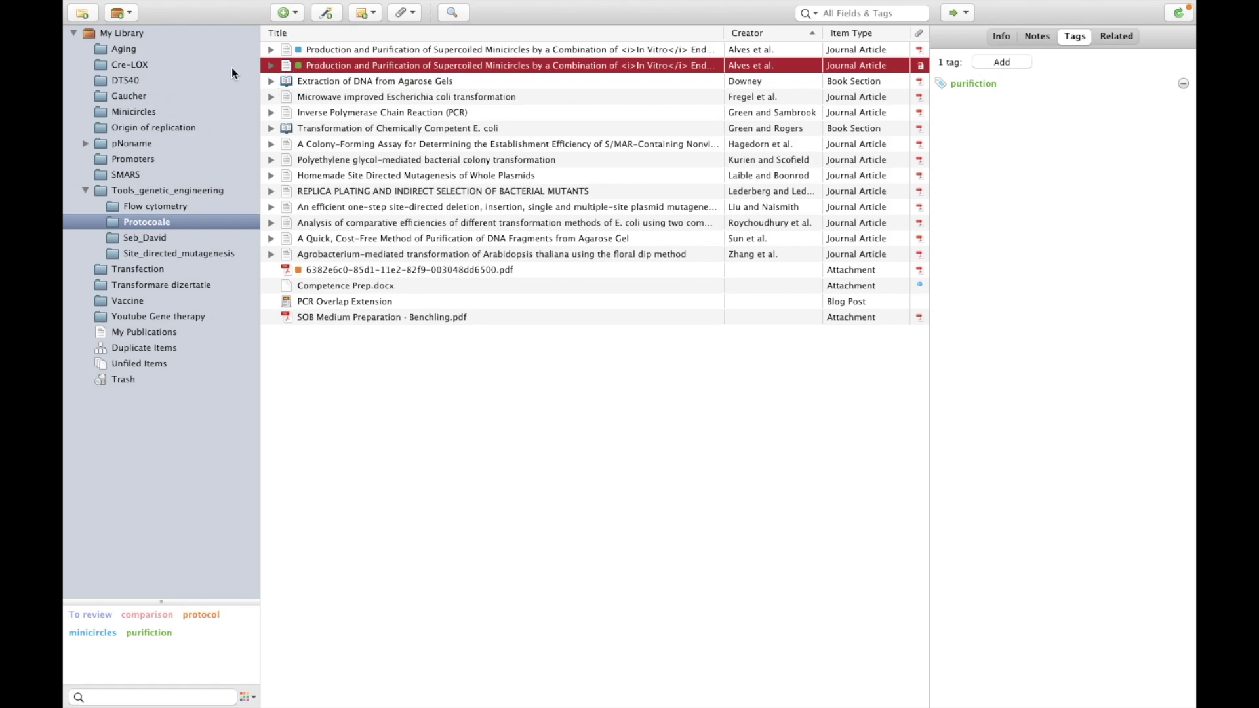
Search all fields and tags across My Library for "transformation", and clear the search
click(129, 34)
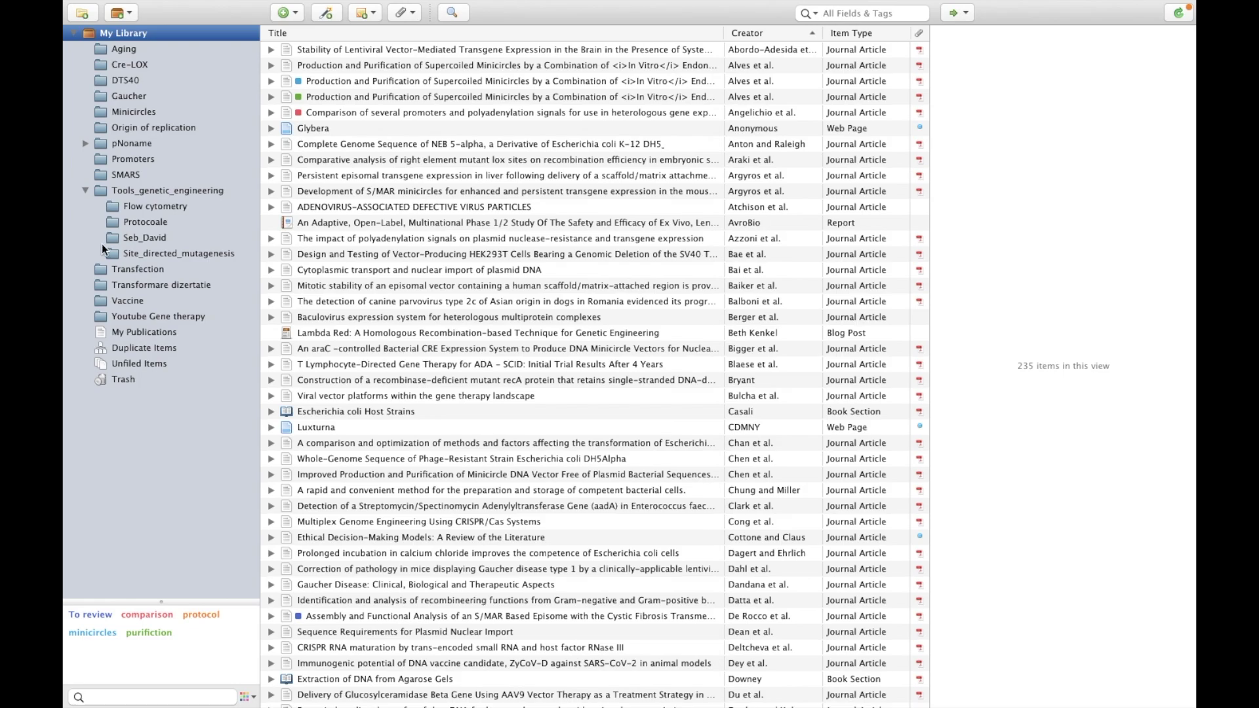
click(144, 693)
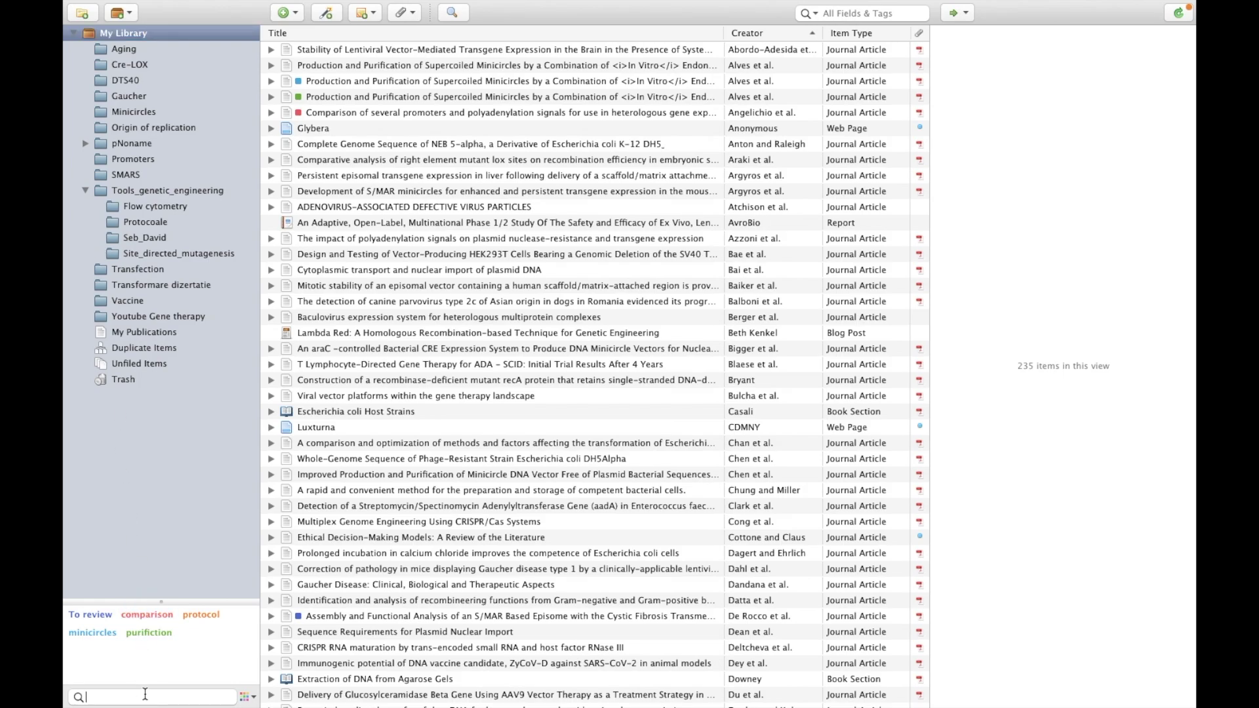
click(847, 15)
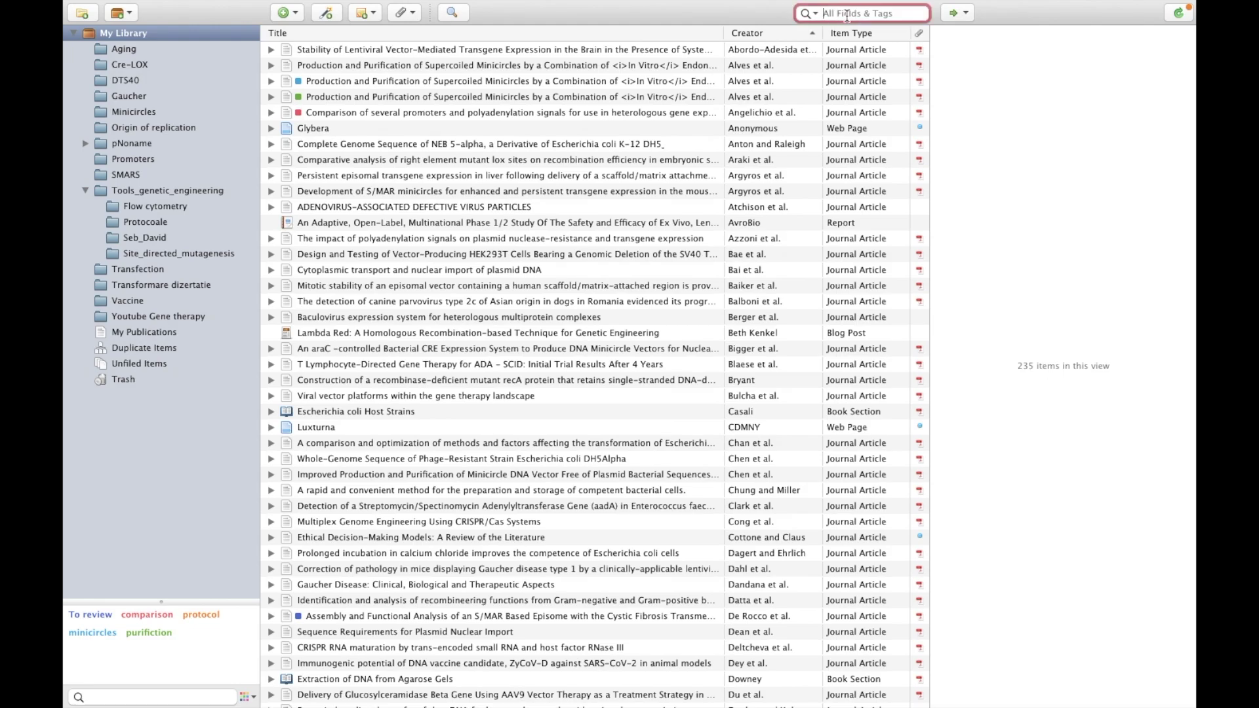
text(transformation)
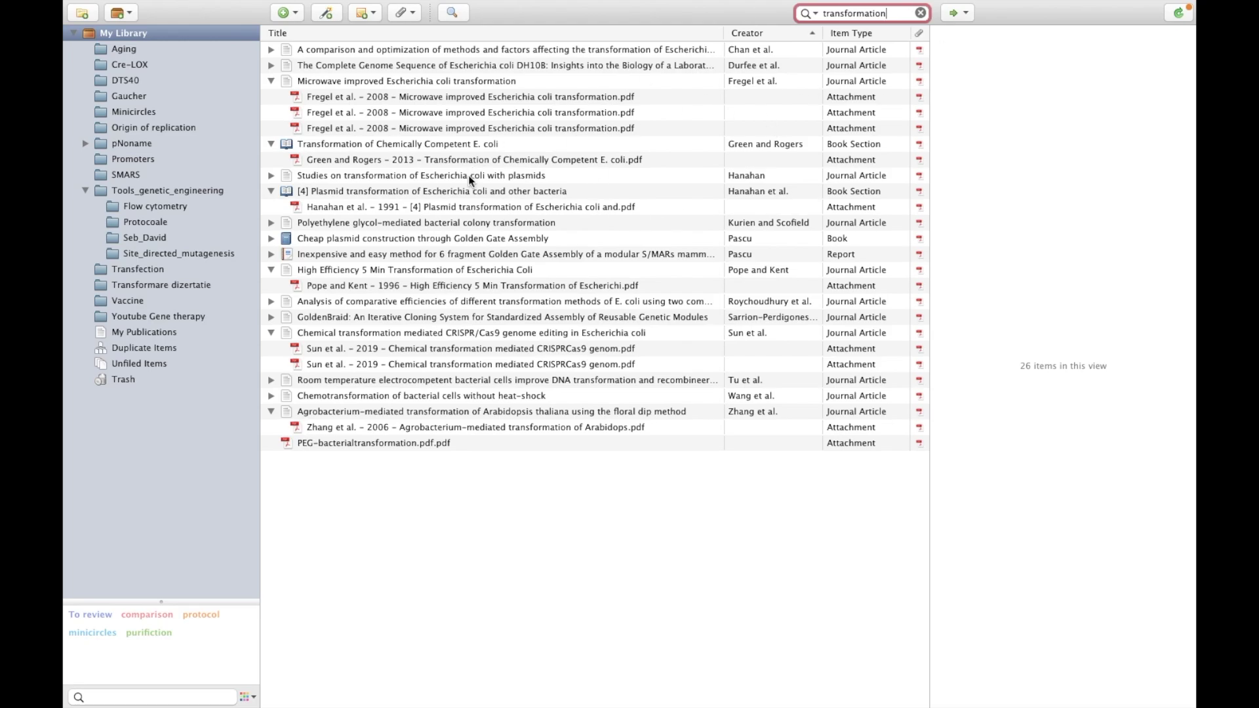
key(BackSpace)
key(BackSpace)
key(BackSpace)
key(BackSpace)
key(BackSpace)
key(BackSpace)
key(BackSpace)
key(BackSpace)
key(BackSpace)
key(BackSpace)
key(BackSpace)
key(BackSpace)
key(BackSpace)
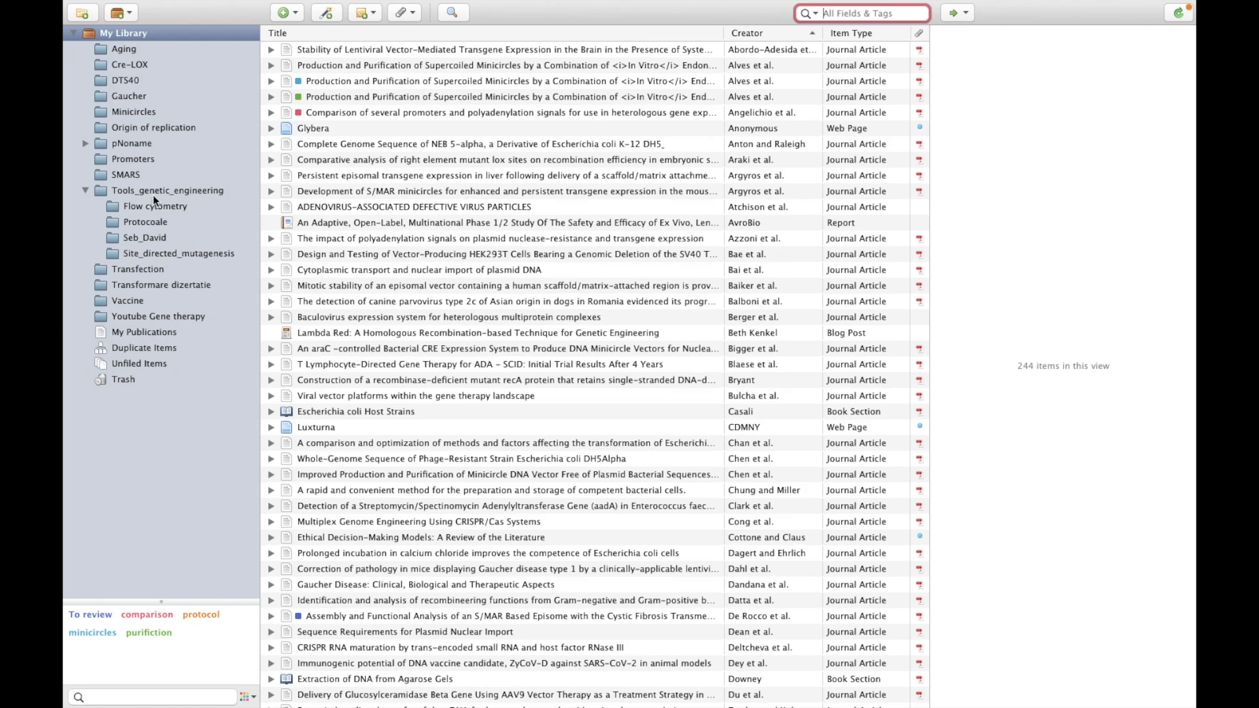
Create a new note on the green-tagged minicircle article in the Protocoale collection
click(146, 222)
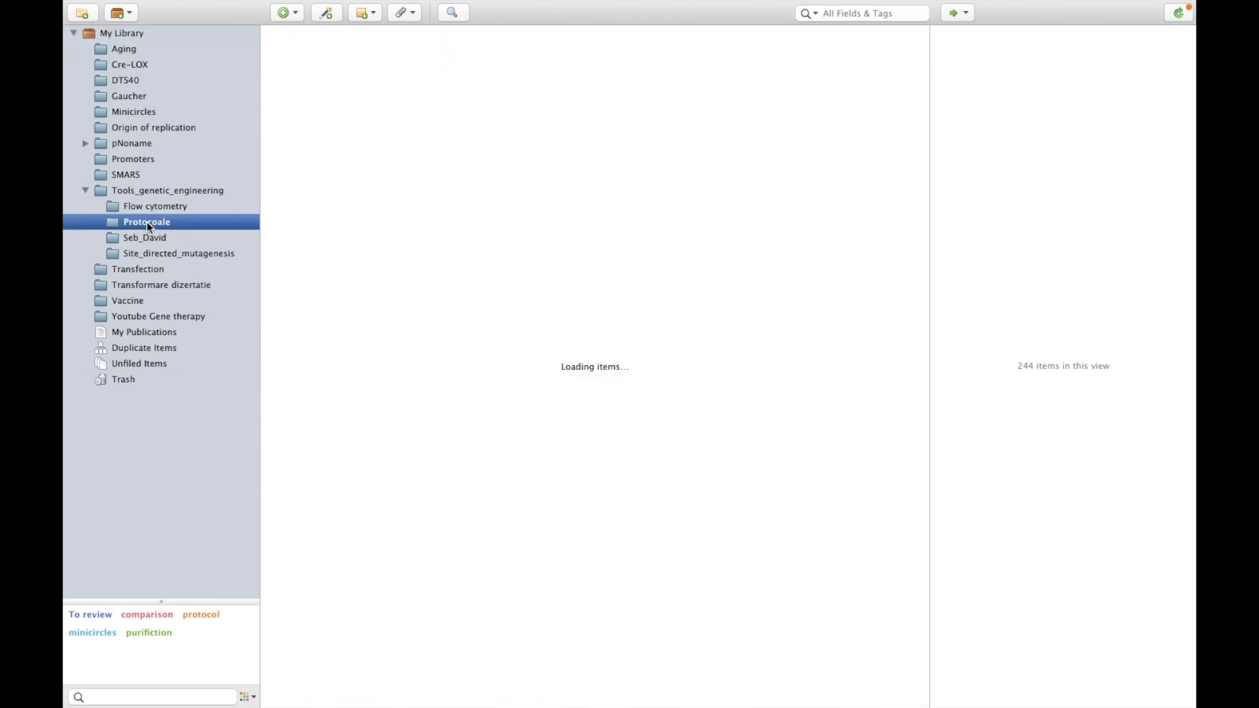
click(346, 66)
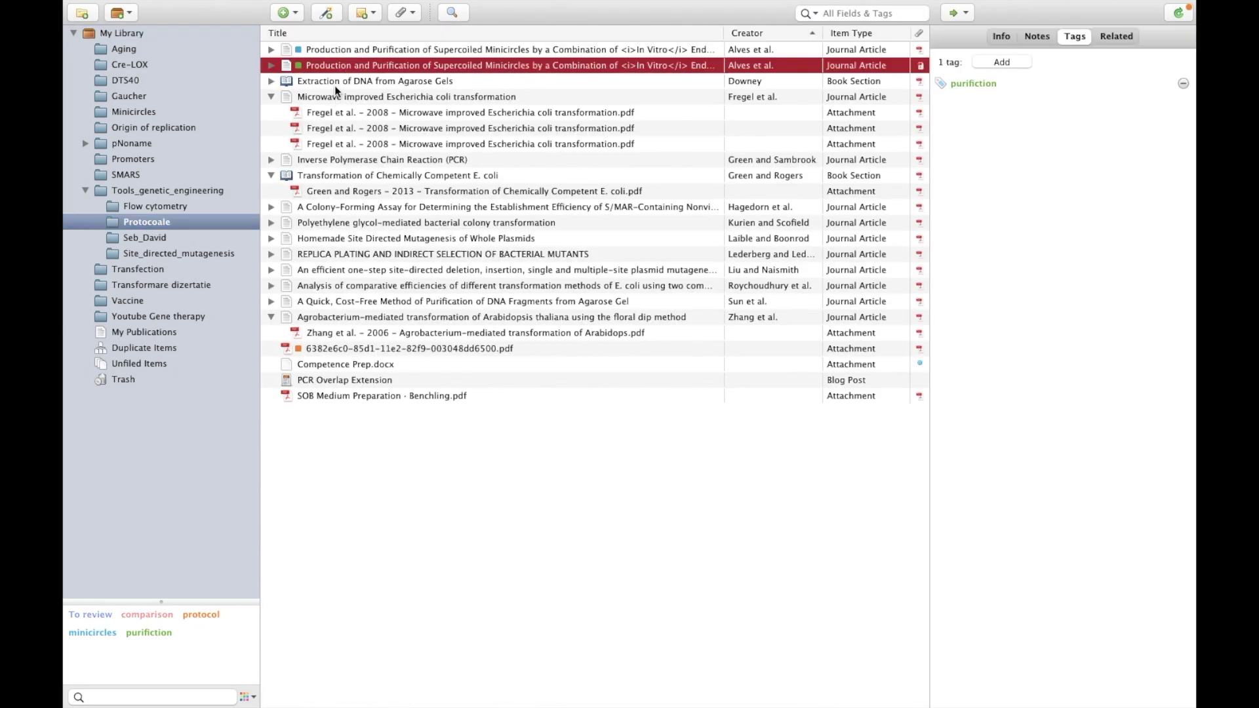
click(1035, 38)
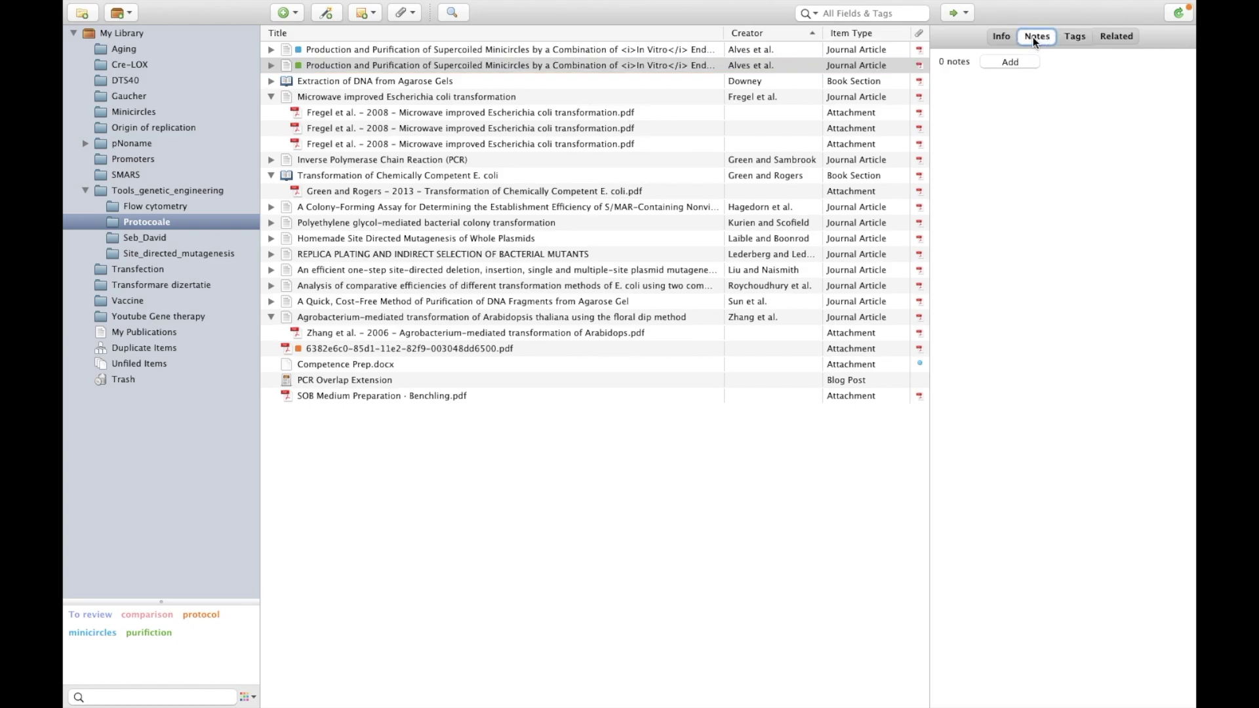
click(1017, 63)
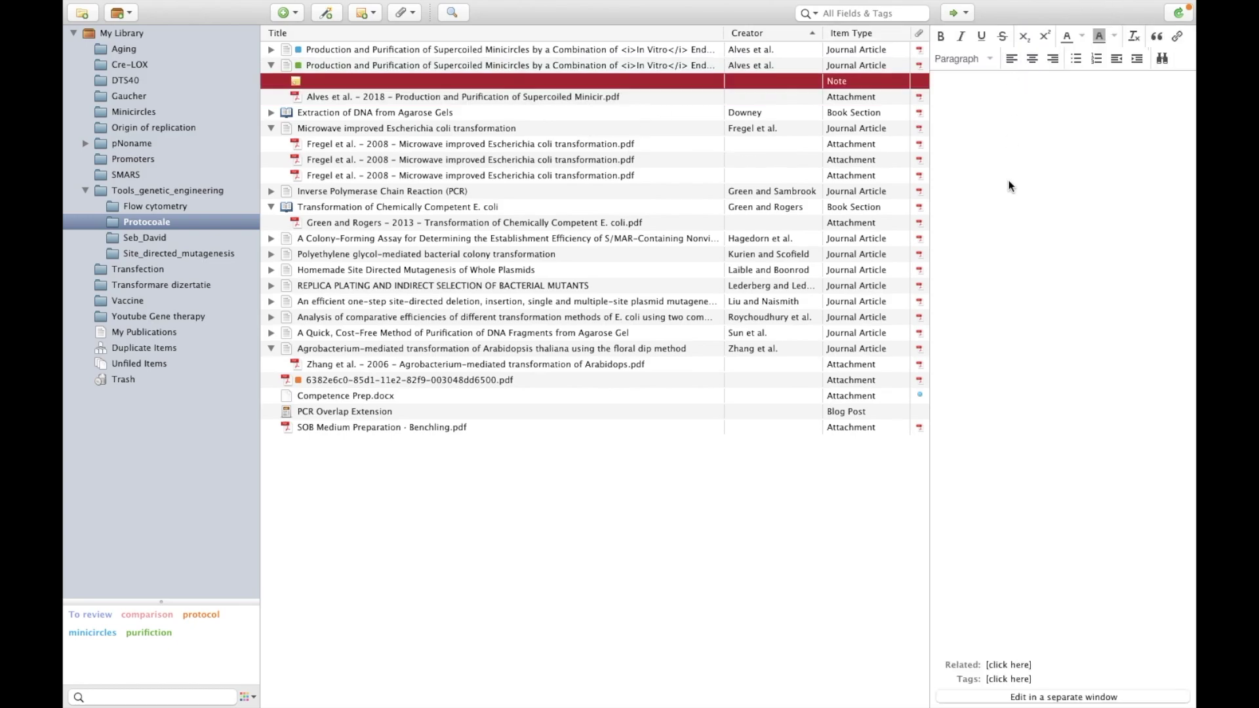
Write "This is a cool study." as a Heading 1 title in the new note
click(980, 58)
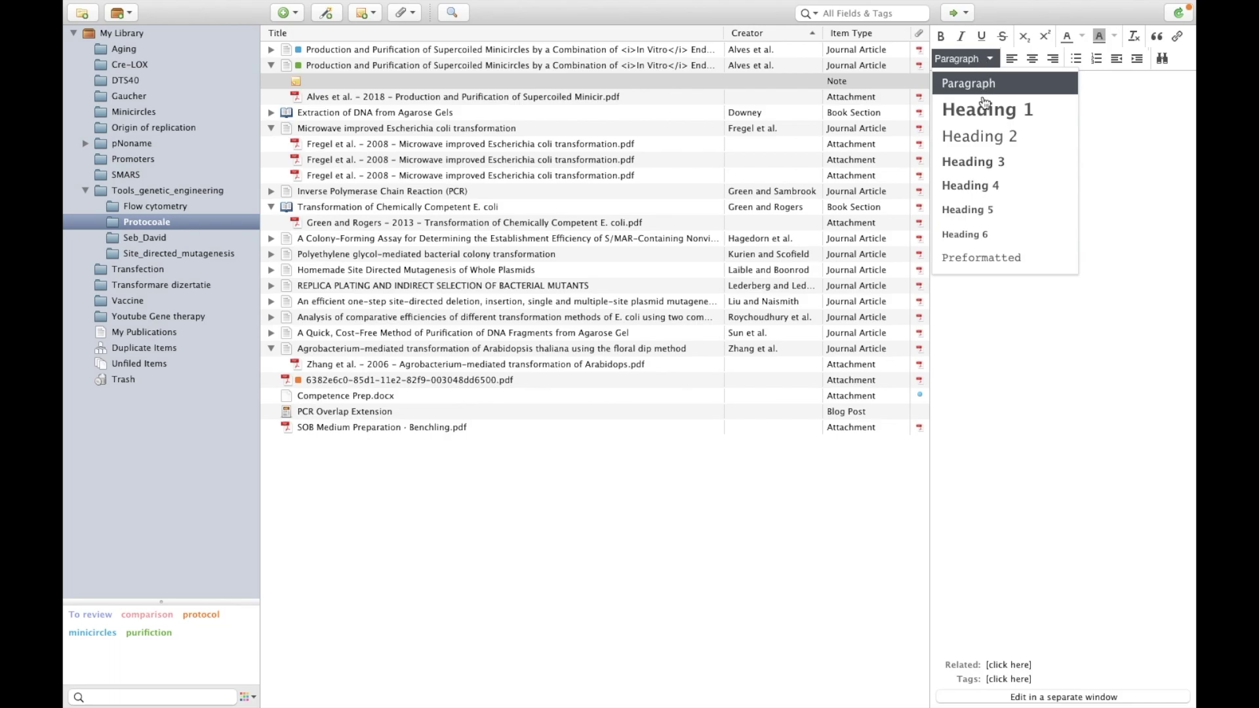
click(986, 110)
text(T)
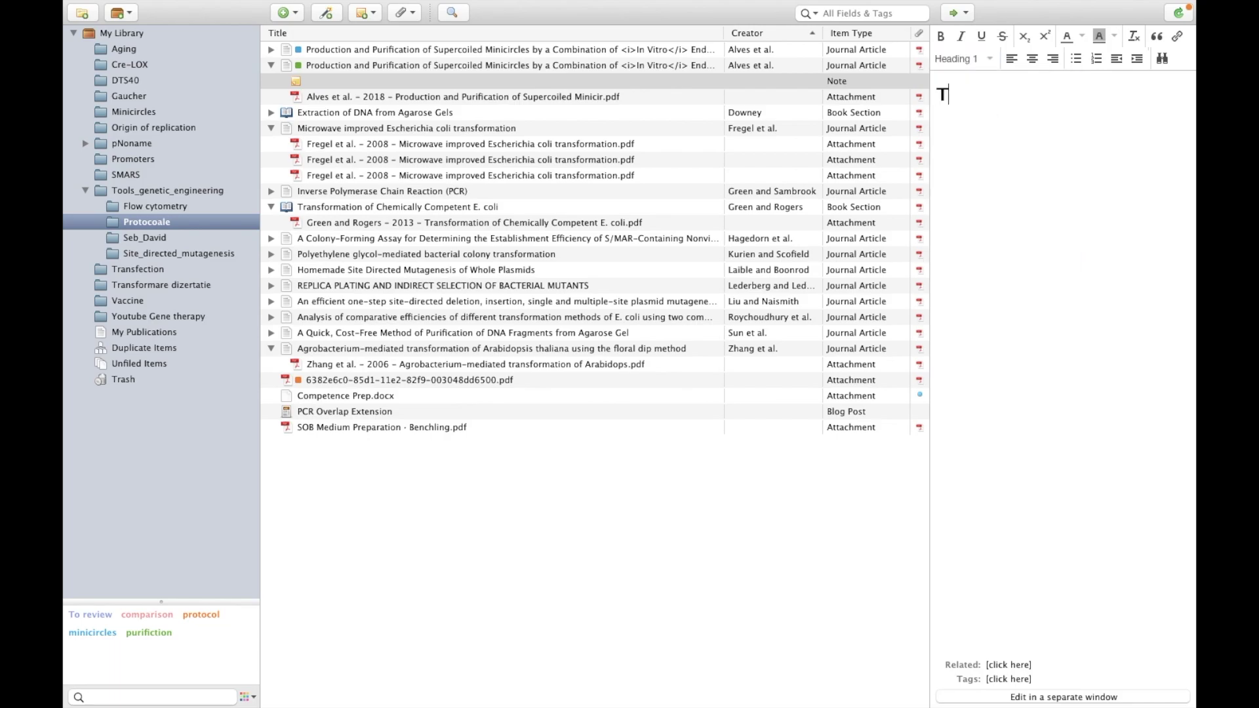
text(his is a cool st)
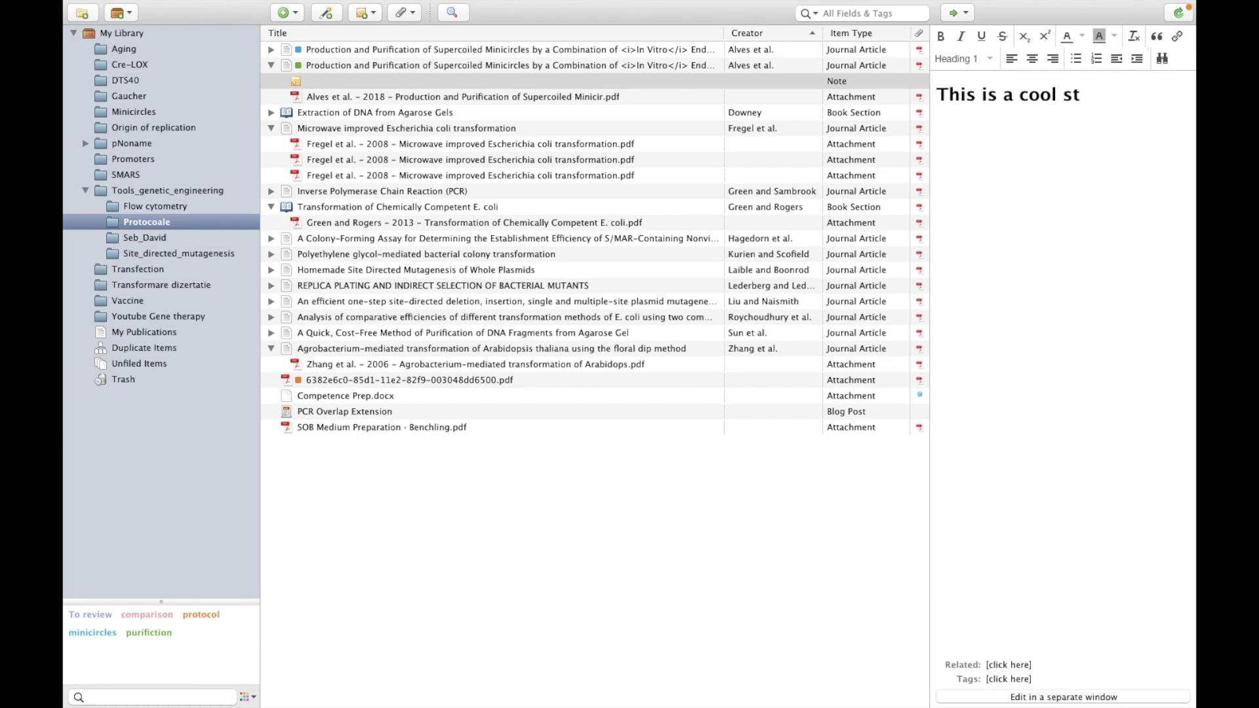
text(udy,)
key(BackSpace)
key(BackSpace)
text(.)
key(Return)
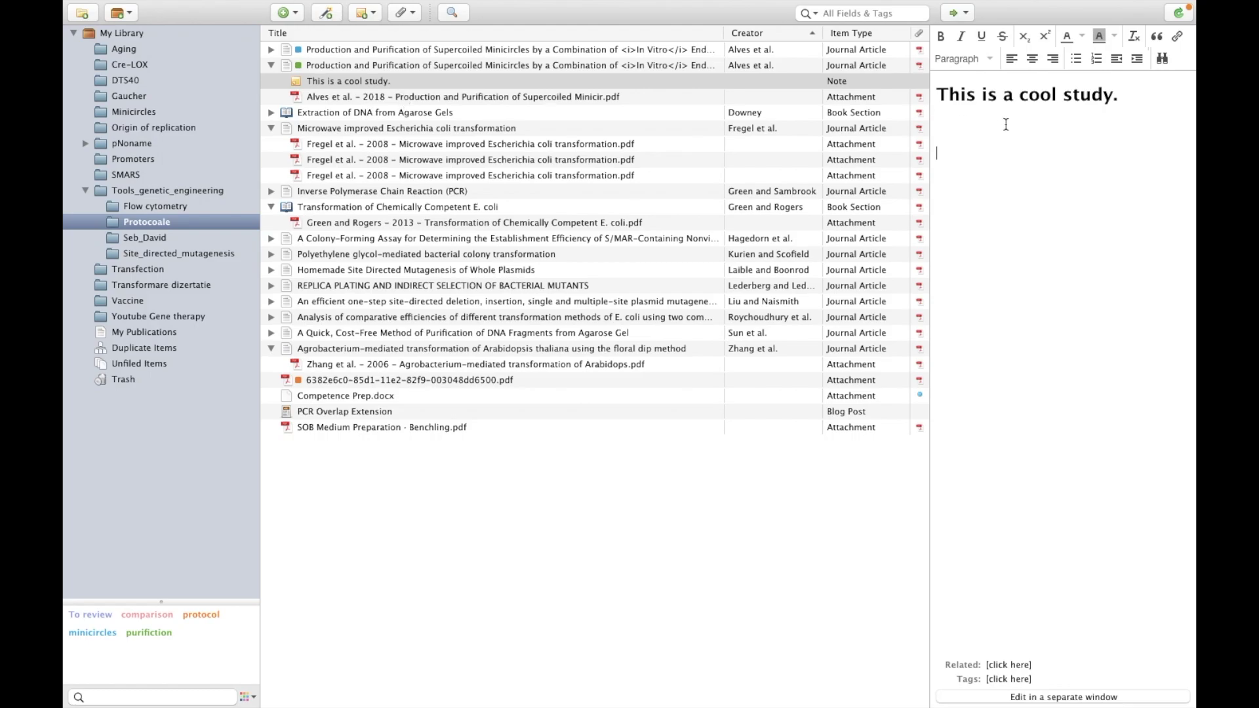
Add the paragraph "This will be useful!" below the note's heading, reopen the note to check it, and collapse the article
text(This will be usefl)
key(BackSpace)
text(ul!)
click(421, 99)
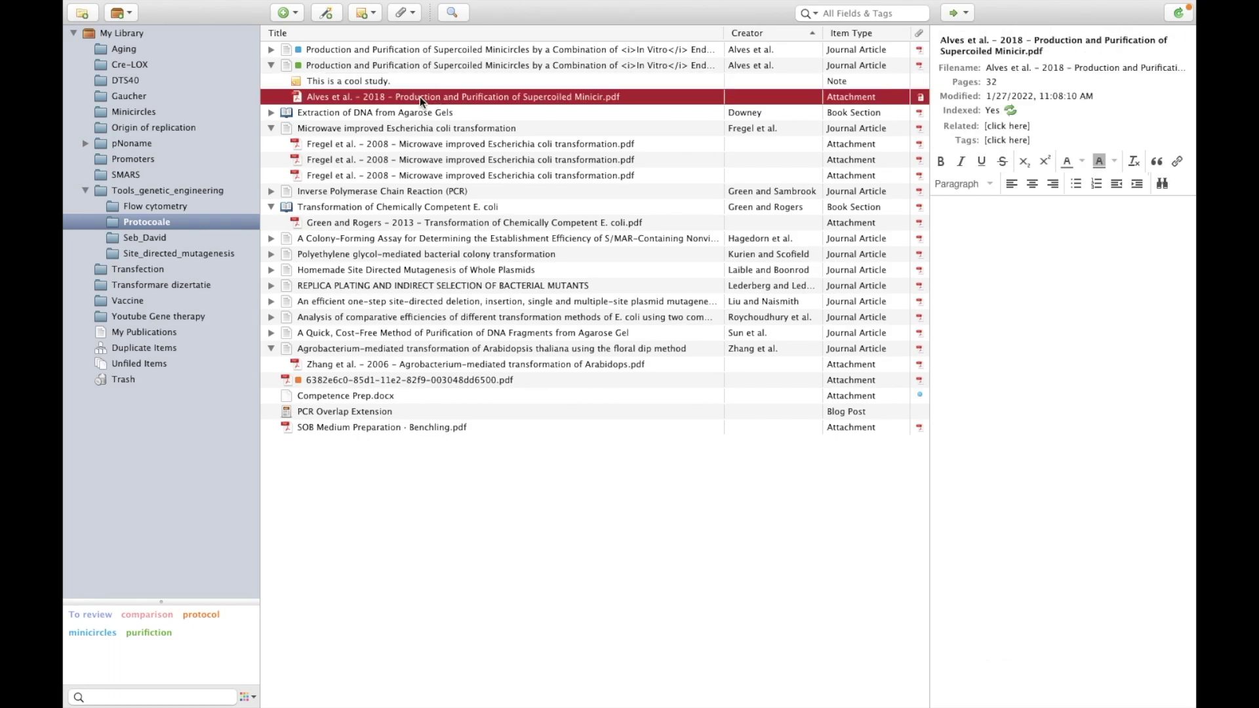
click(341, 81)
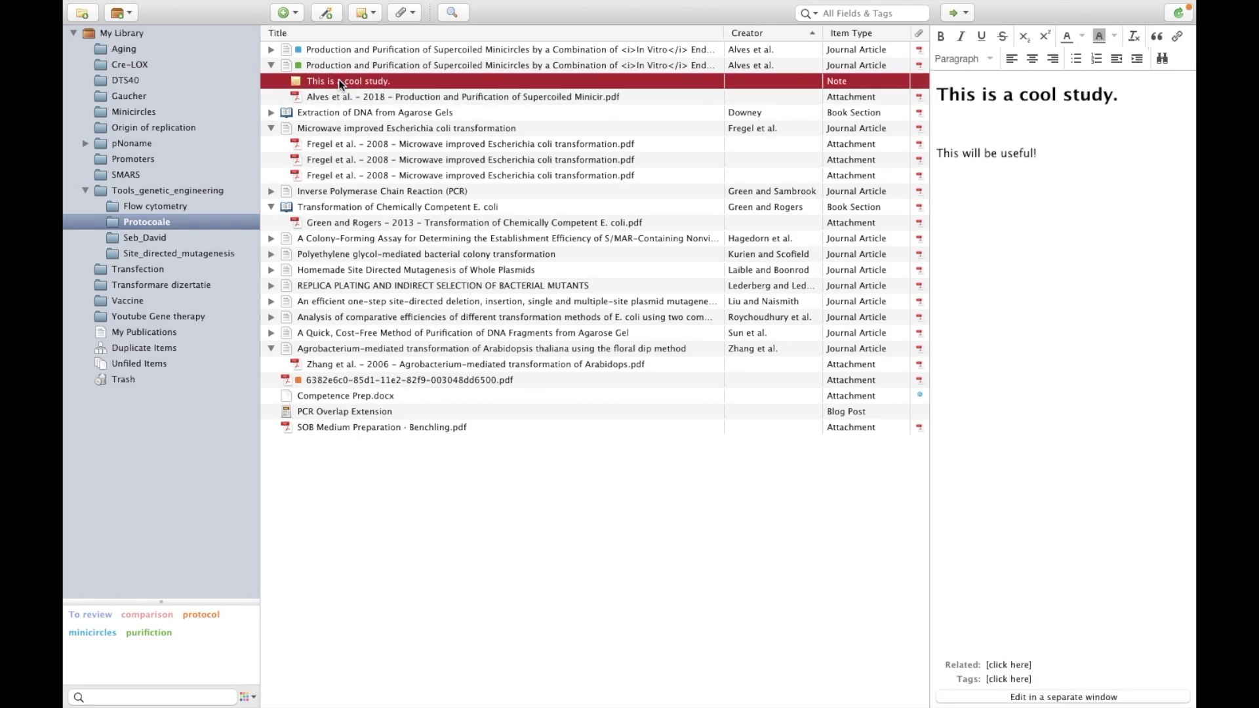
click(269, 66)
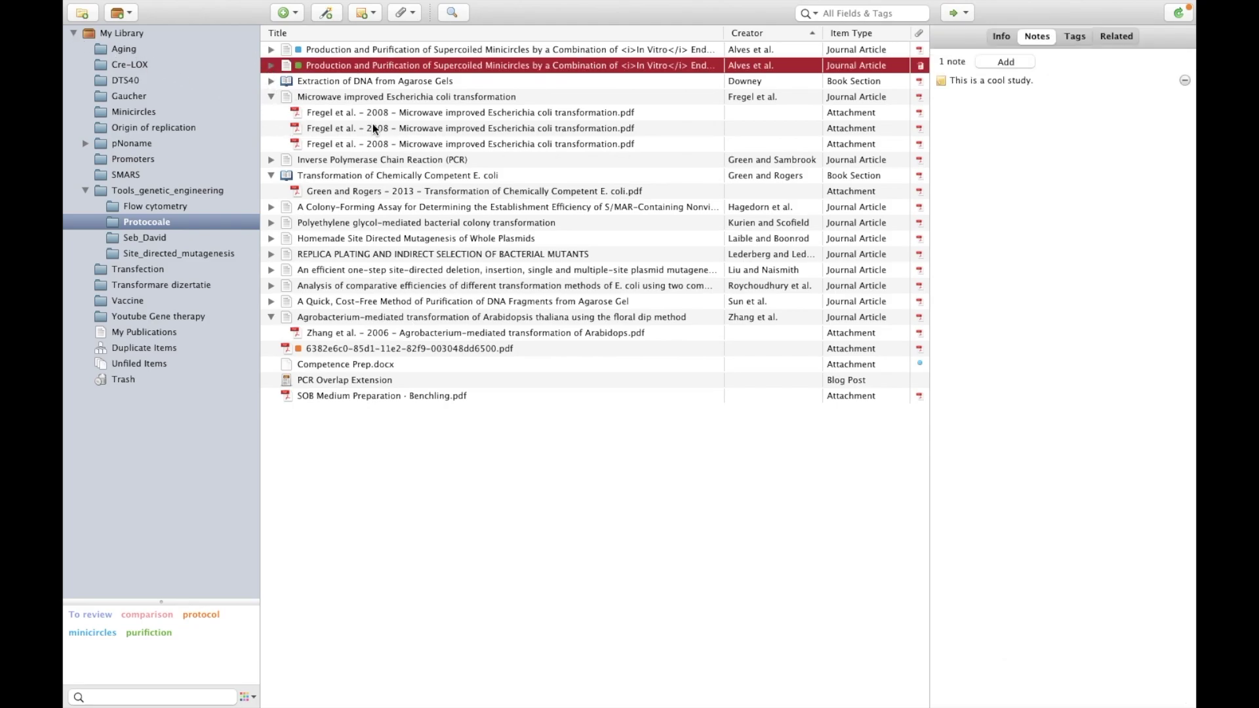
Show all items of My Library and expand every entry to list its attachments and notes
click(72, 33)
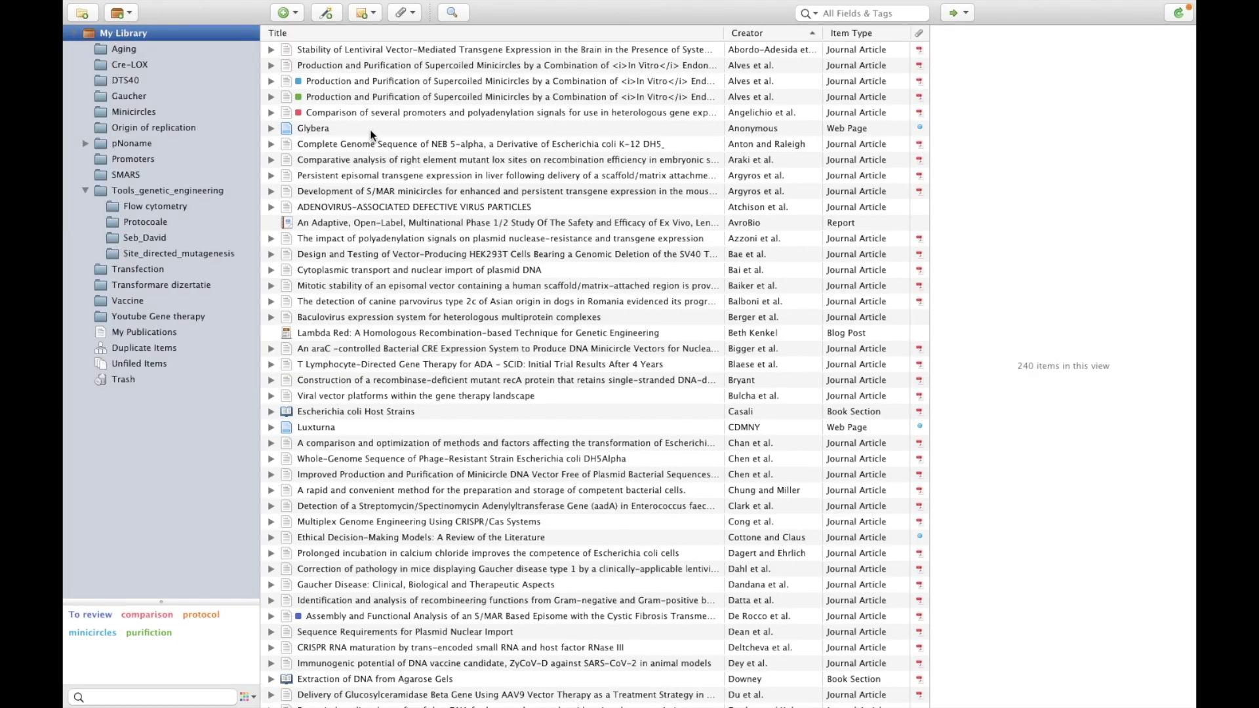
click(270, 208)
click(269, 207)
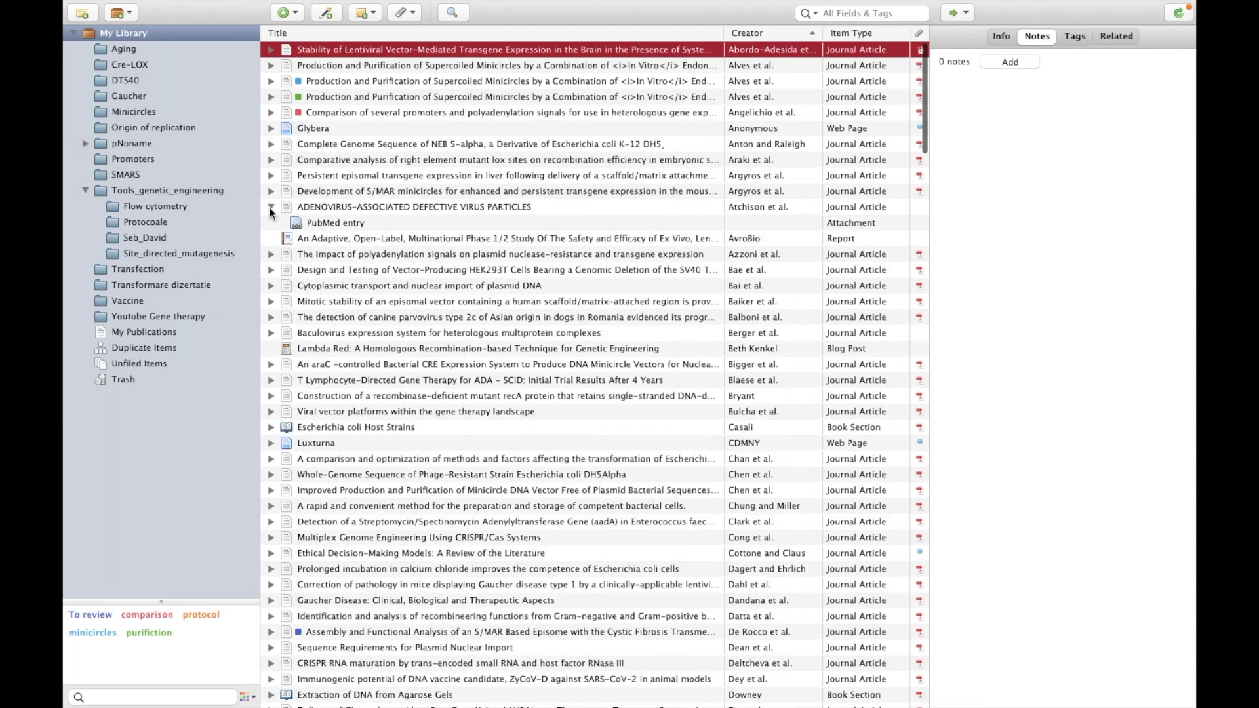
click(270, 207)
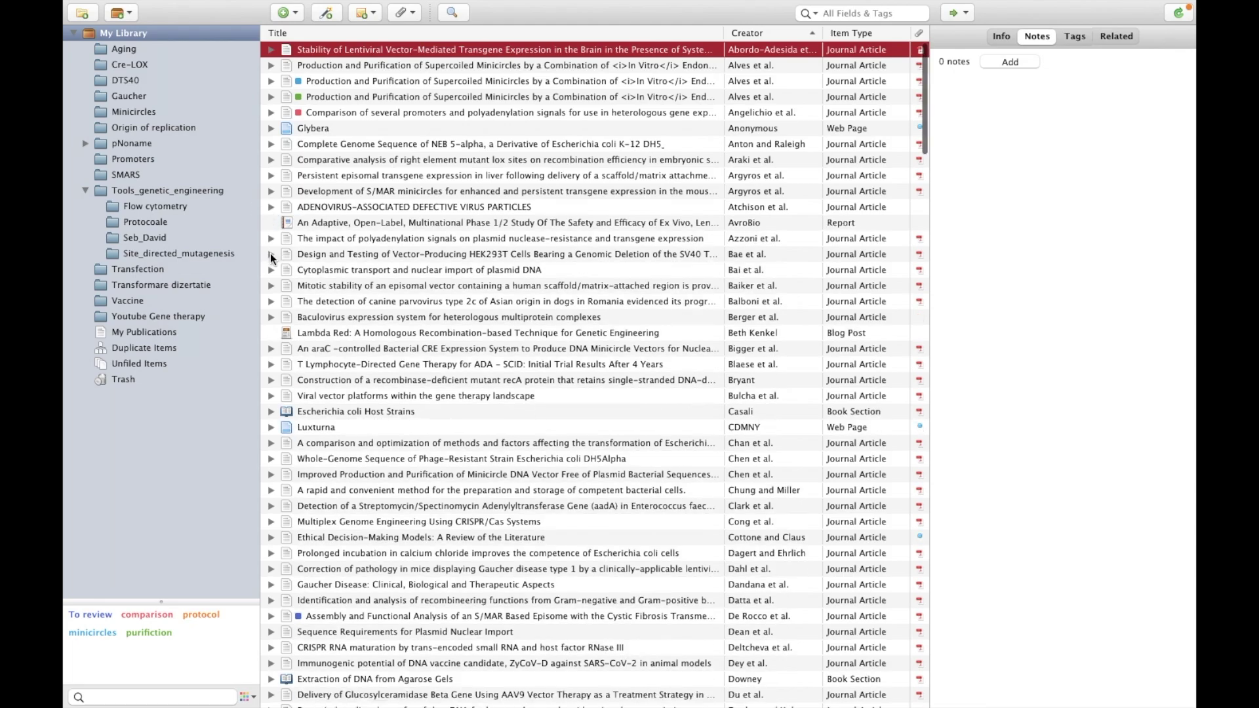
click(270, 253)
click(270, 254)
key(shift+equal)
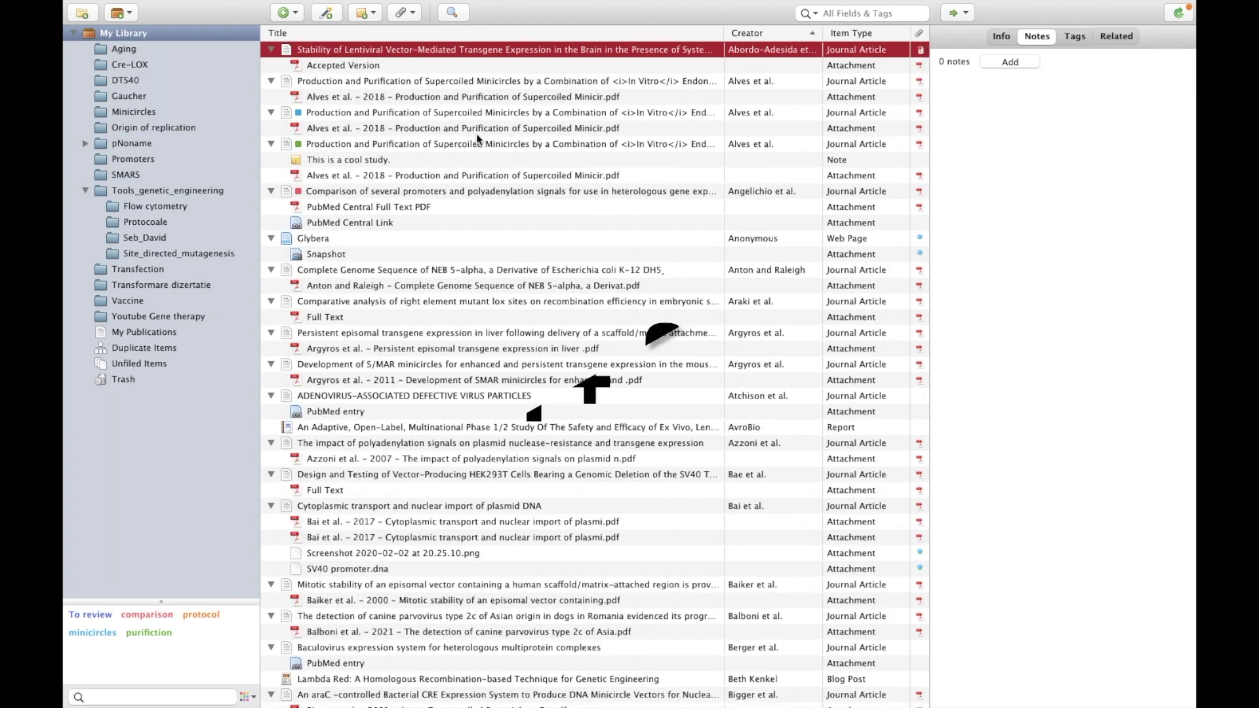
Browse the expanded library and read the "This review study" note under The Concept of Successful Aging: A Review Article
scroll(503, 302, down, 3)
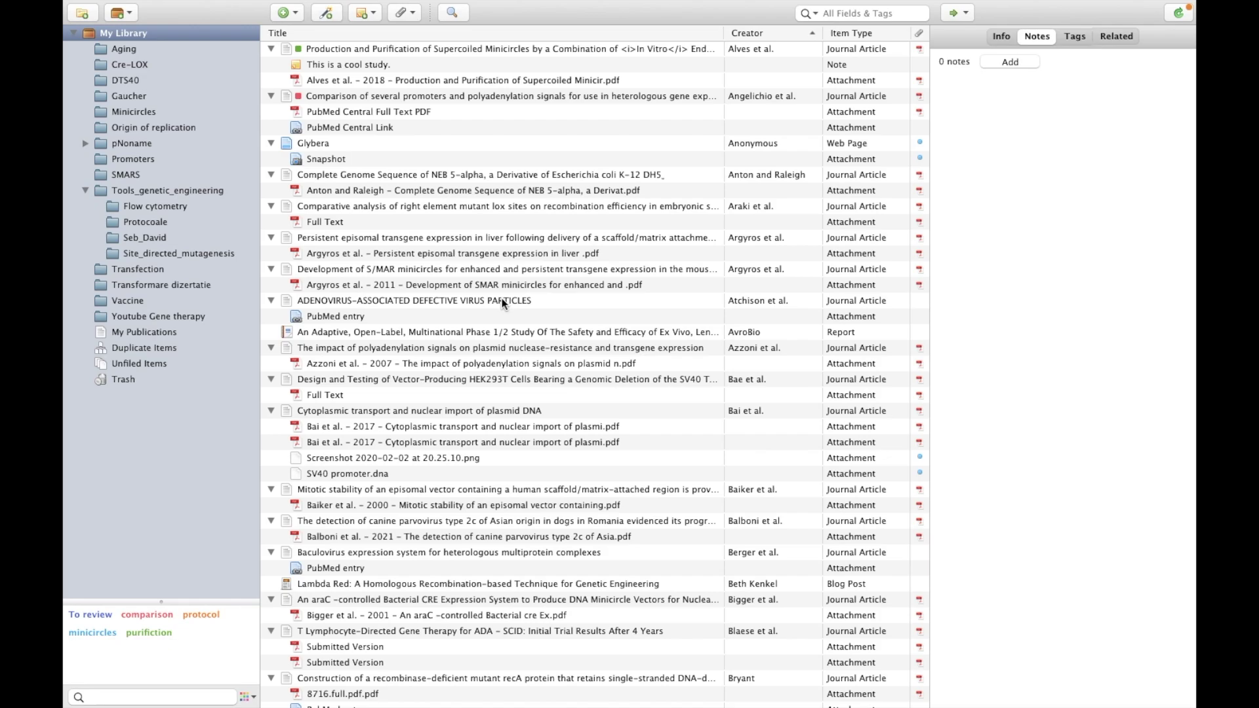
scroll(503, 302, down, 20)
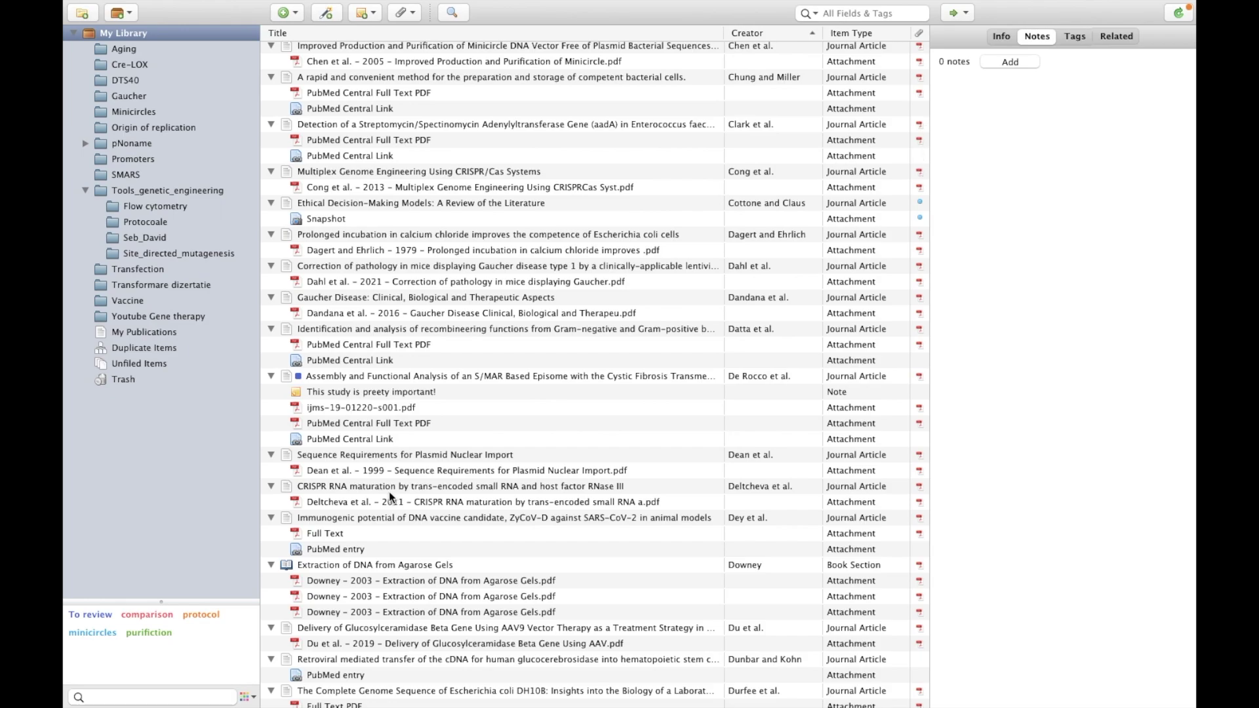
scroll(393, 505, down, 10)
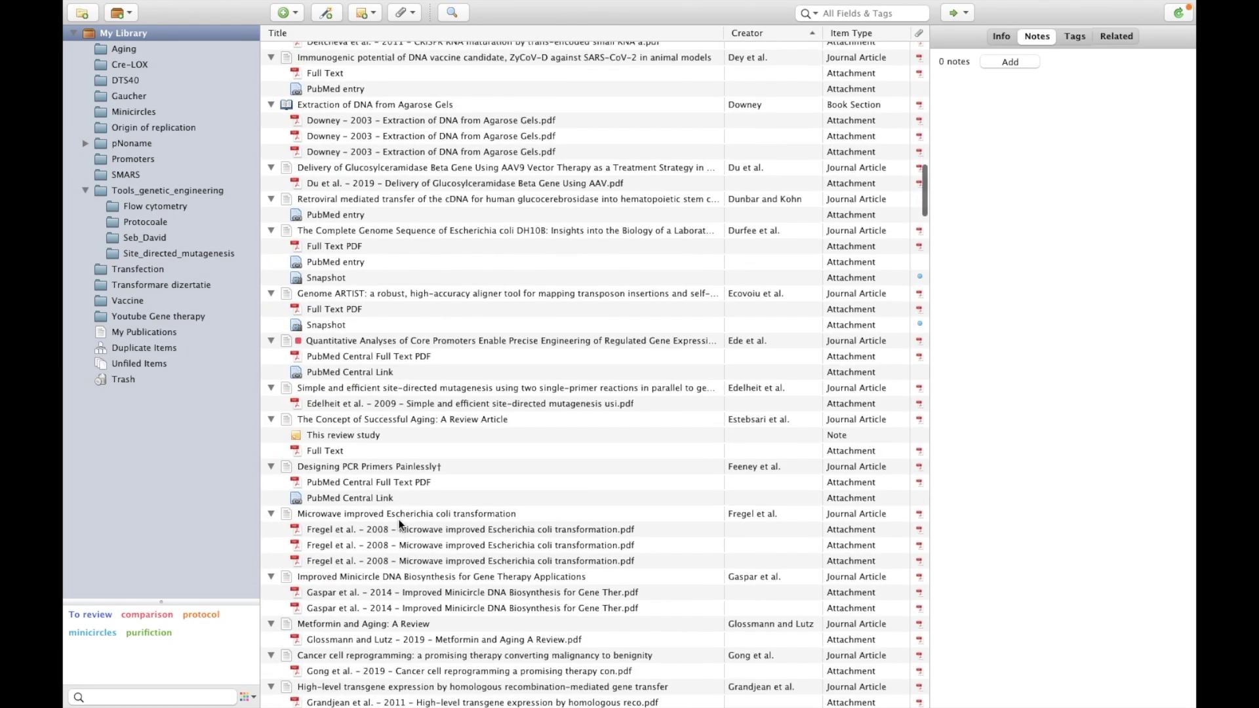
click(343, 434)
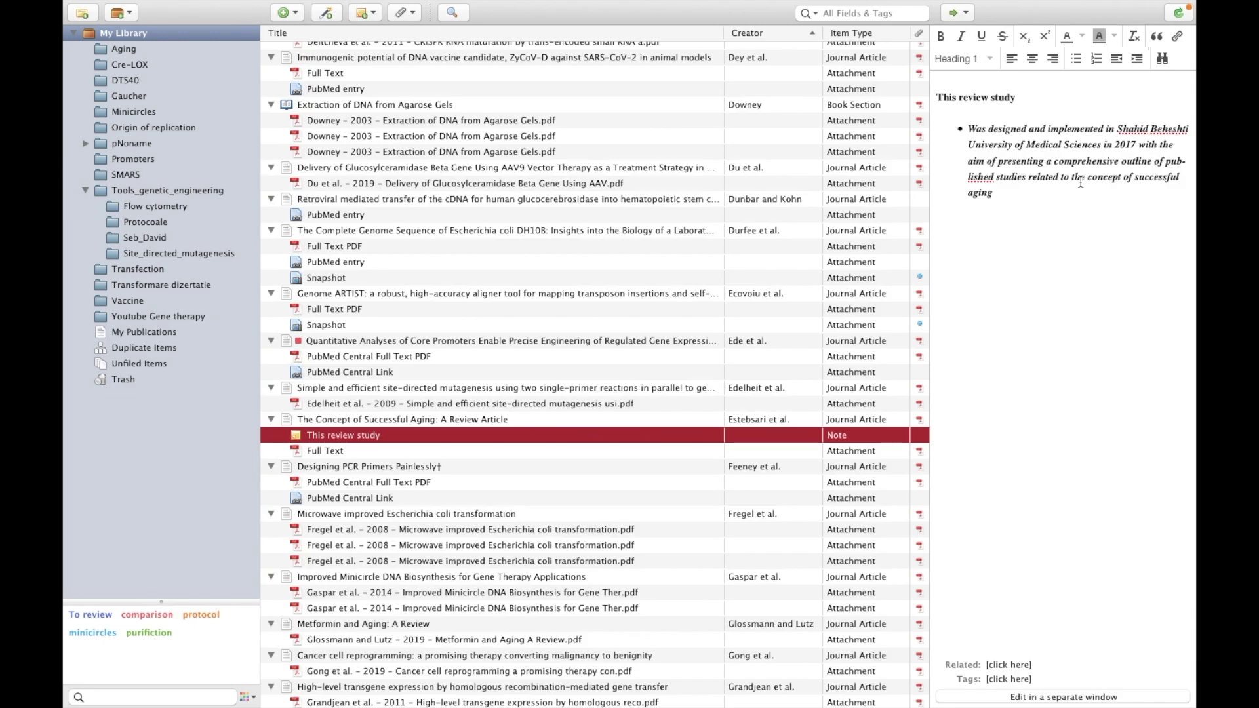
scroll(743, 371, up, 20)
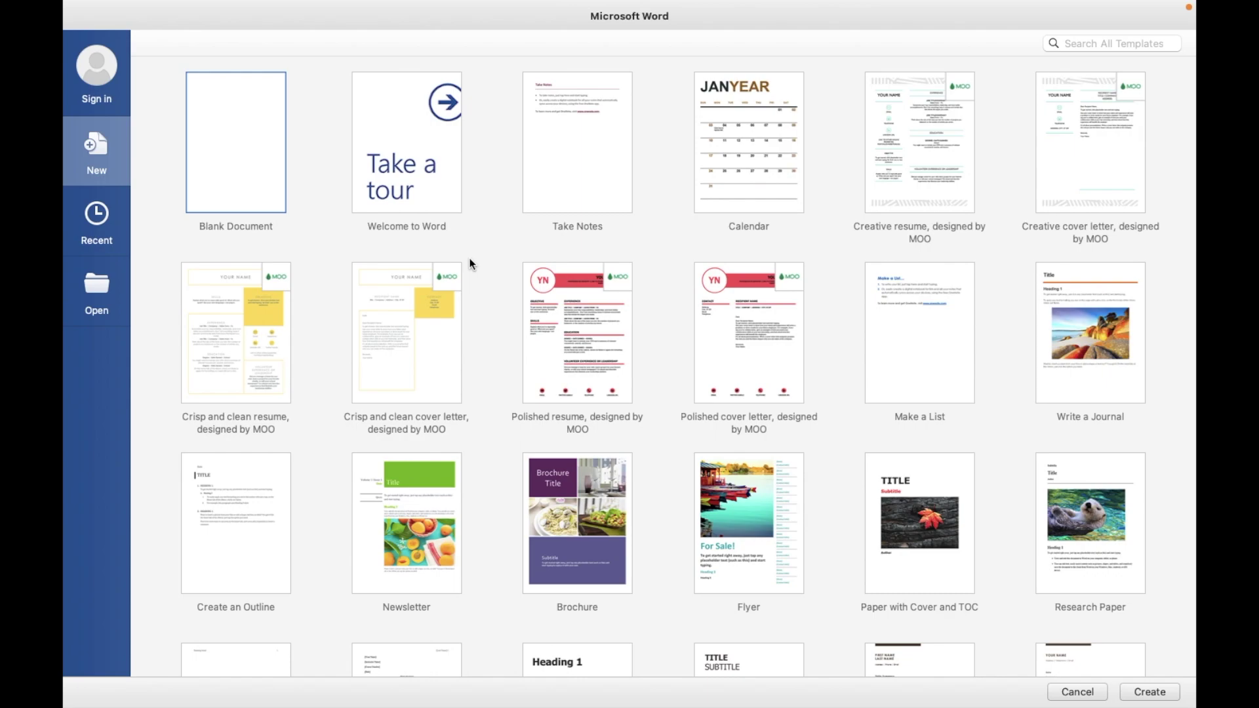
In Microsoft Word, create a blank document and display the Zotero citation tools
double_click(233, 171)
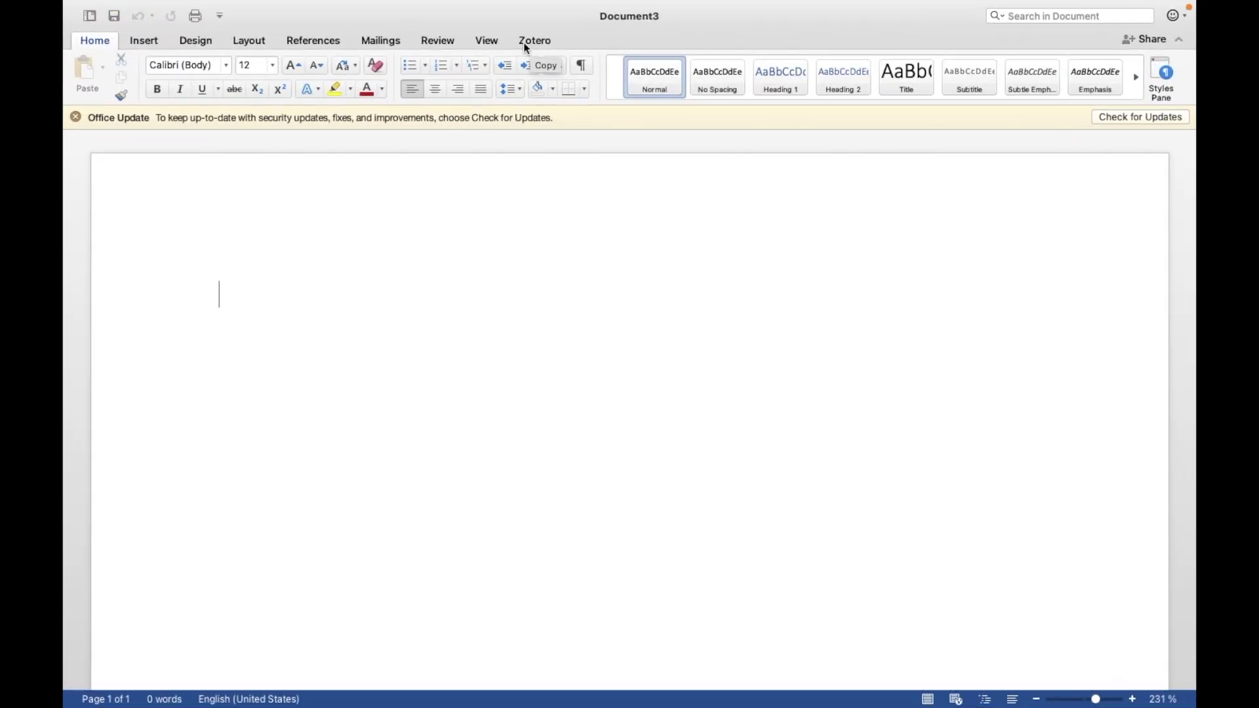
click(533, 41)
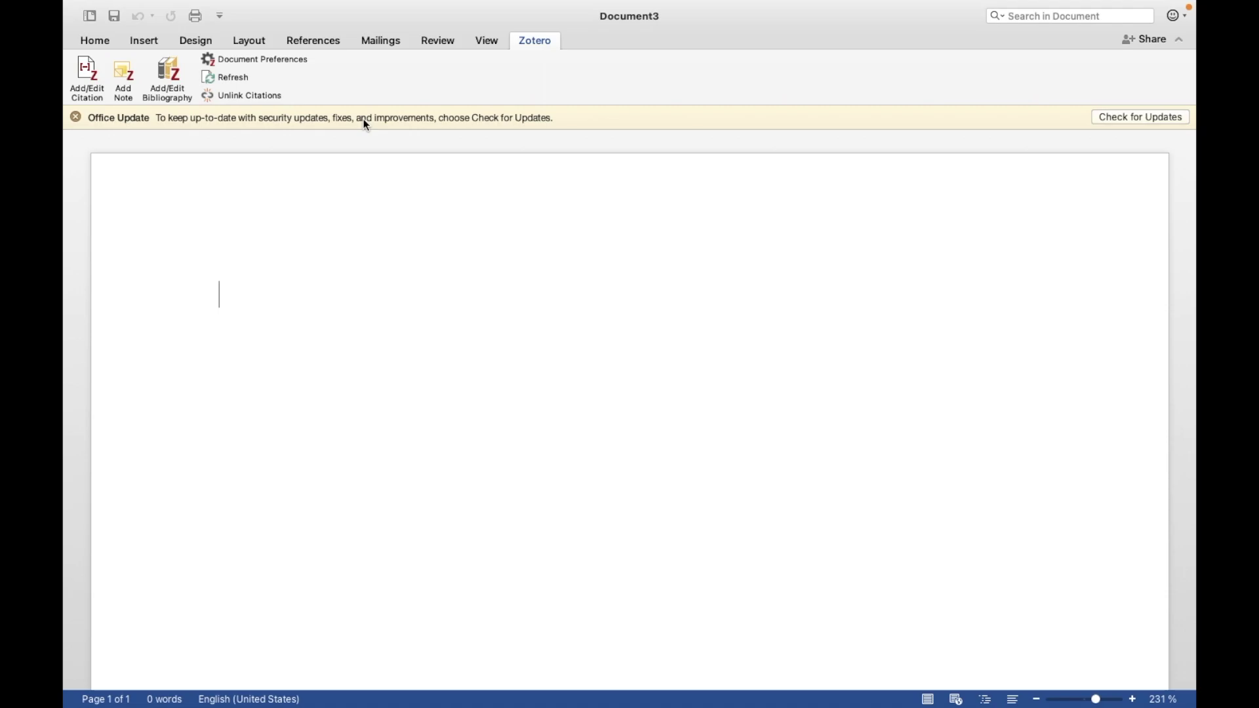
Write "I am a thug. I have used the site which shall not me named." in the blank document
text(I a)
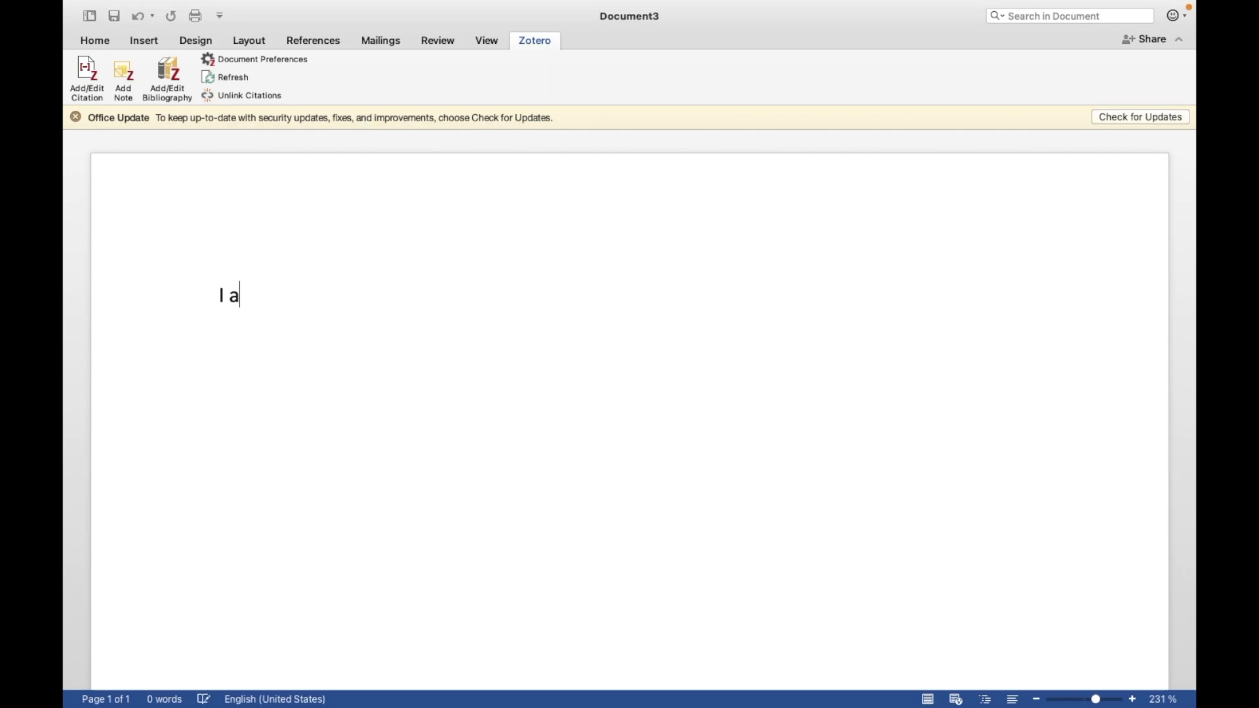
text(m a thug. )
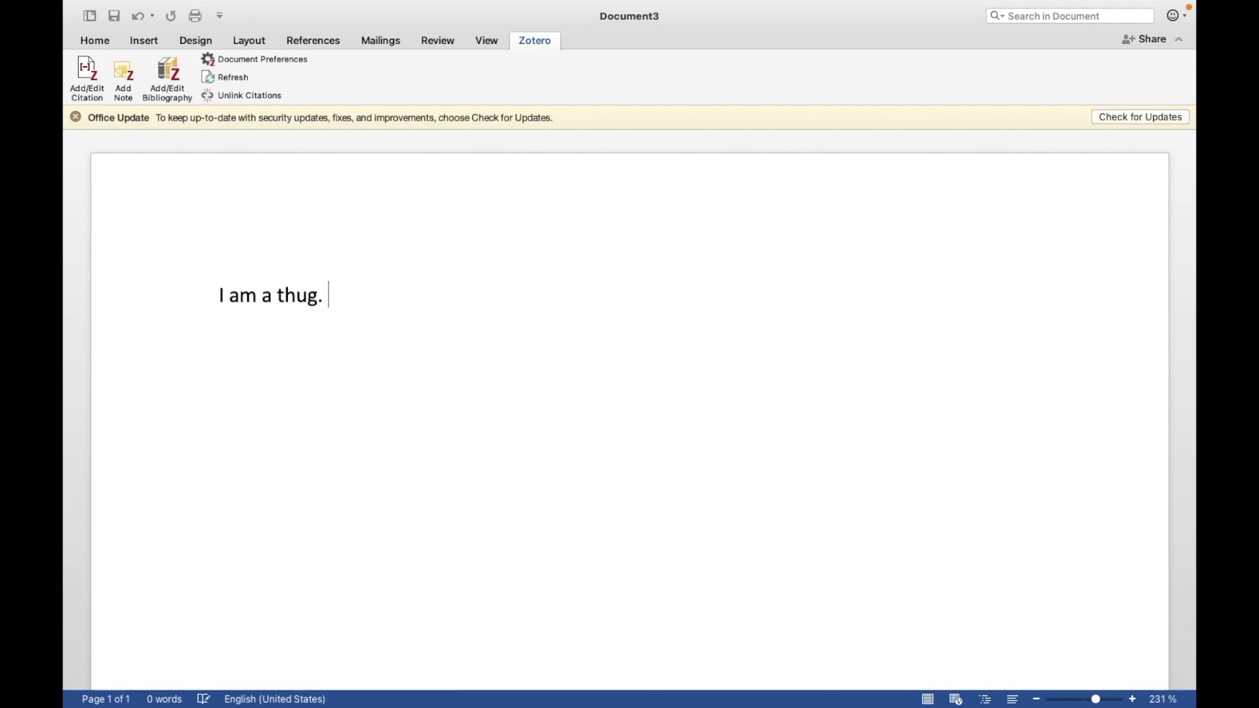
text(I have used)
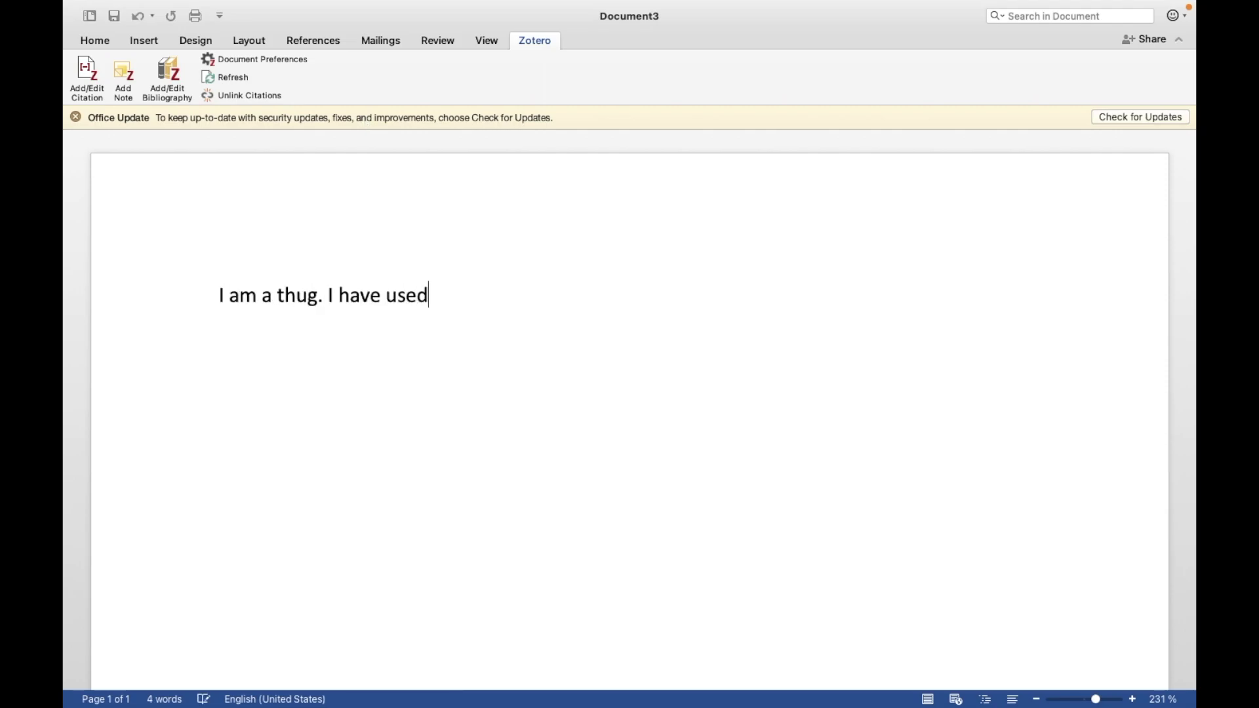
text( the site )
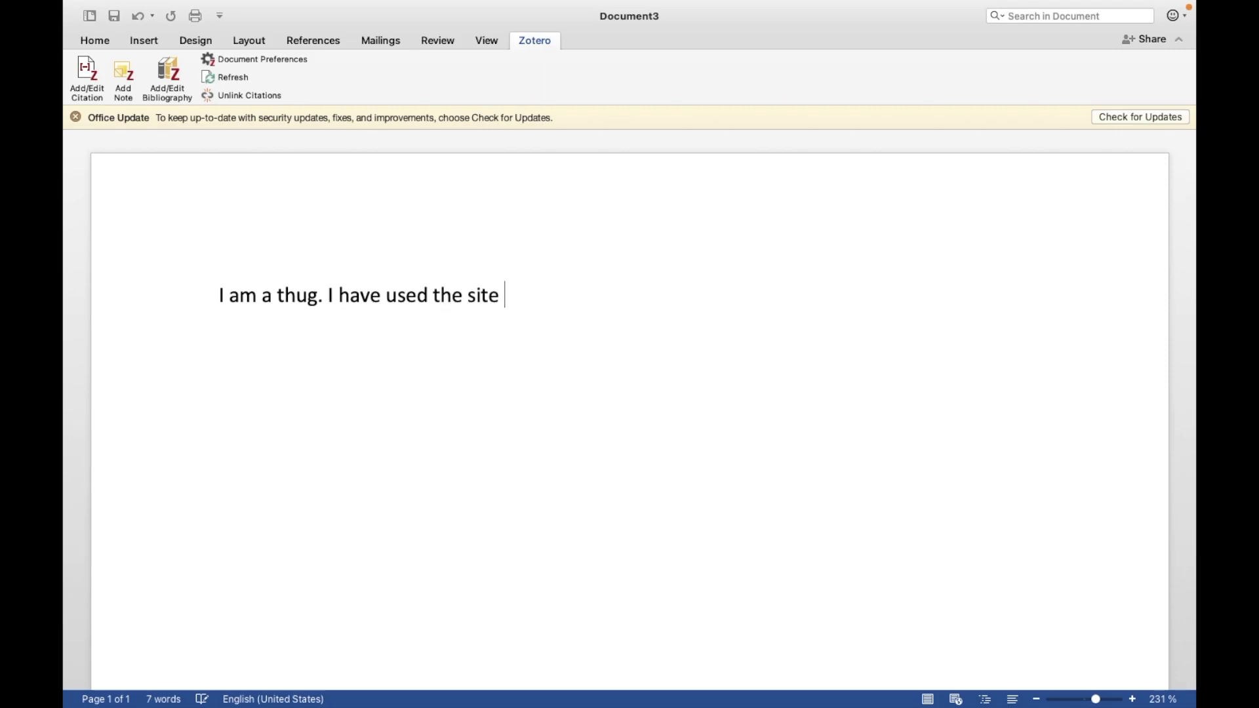
text(which )
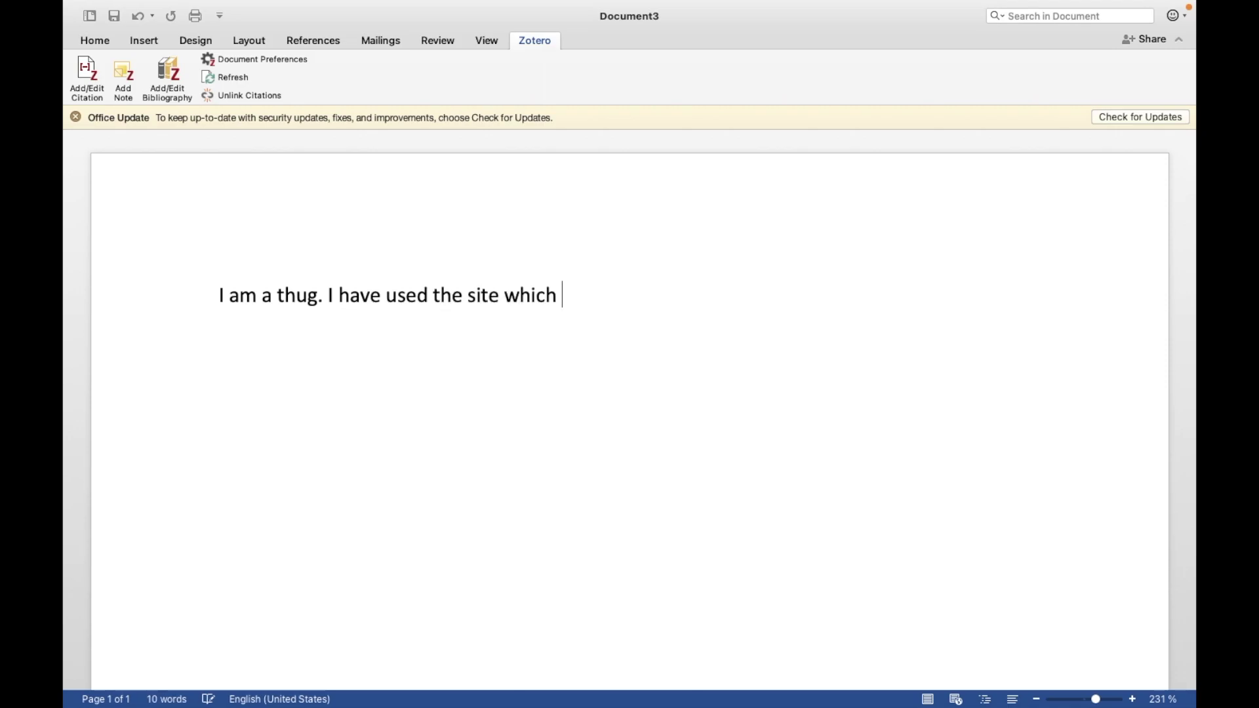
text(shall not me ba)
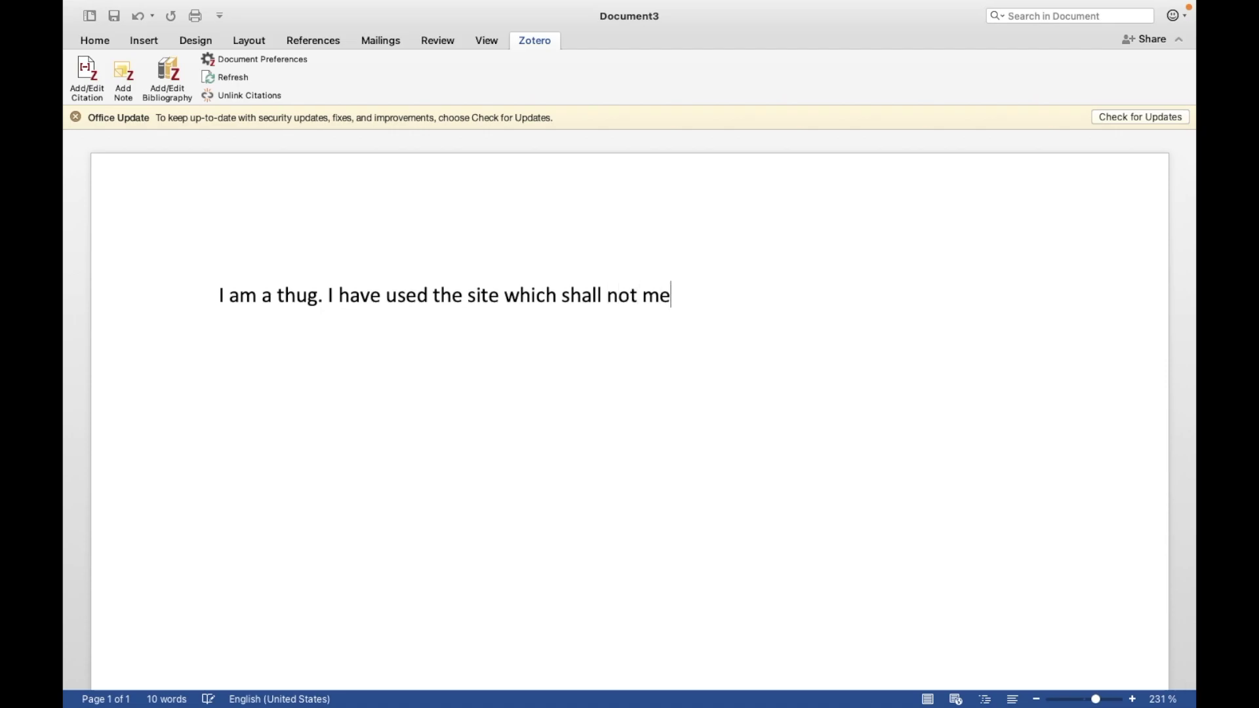
key(BackSpace)
key(BackSpace)
text(named.)
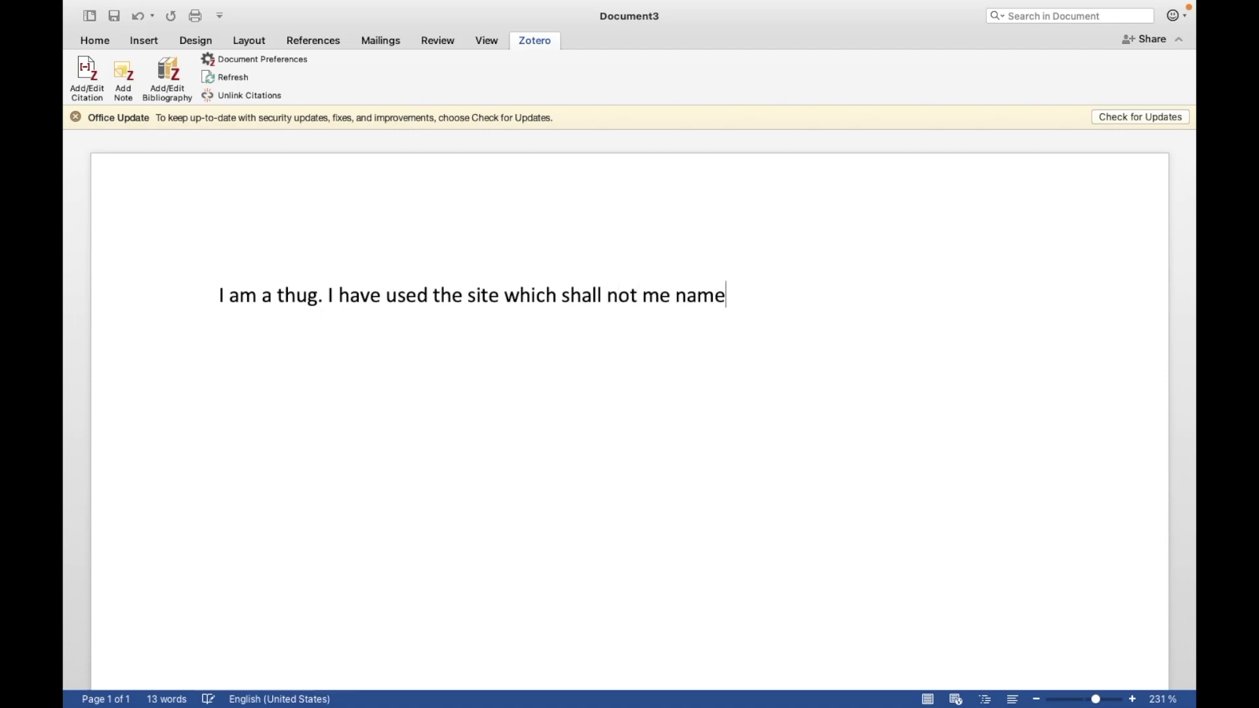
Start adding a citation after "I am a thug." and review the available citation styles and the installed ones in the style manager
click(319, 303)
click(94, 80)
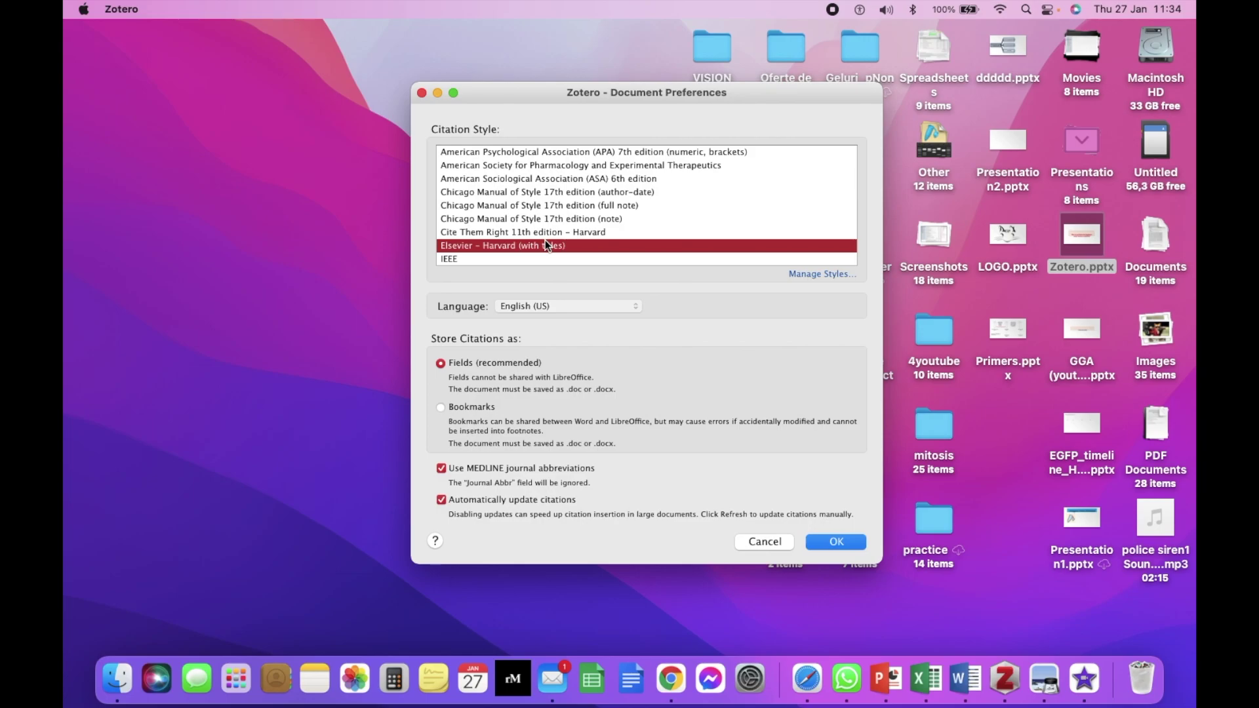
scroll(565, 211, up, 5)
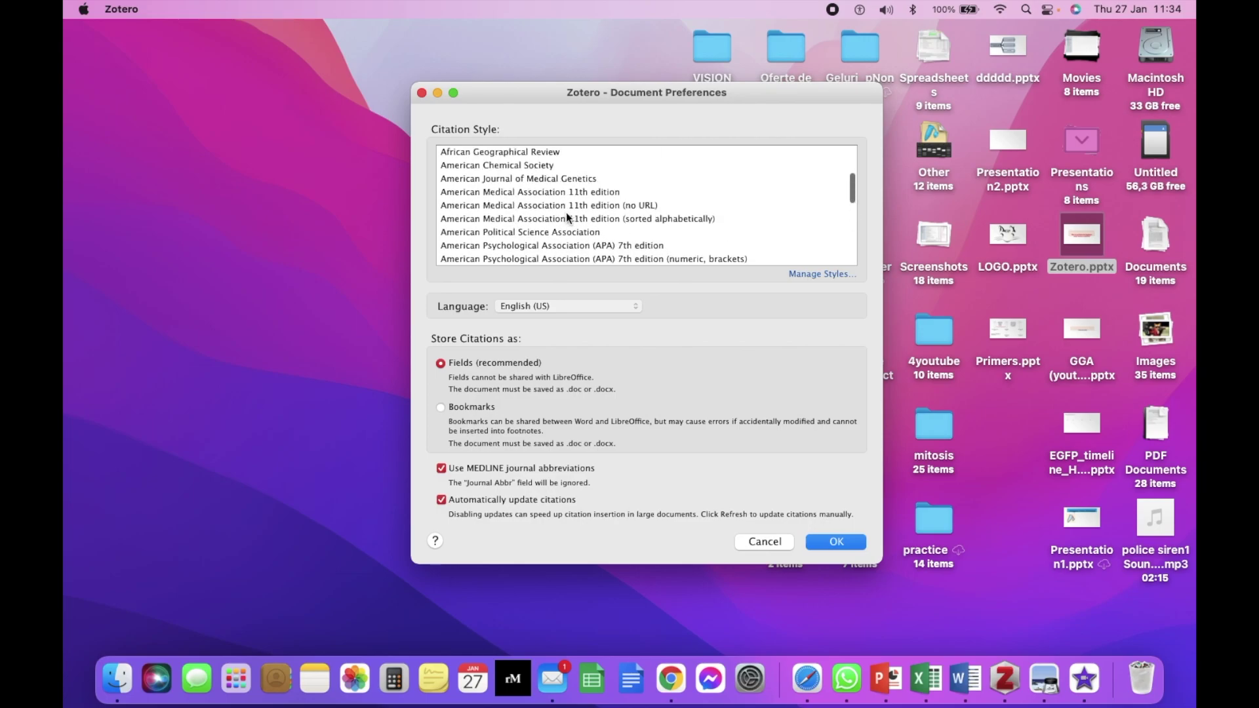
scroll(565, 212, down, 3)
scroll(567, 218, down, 3)
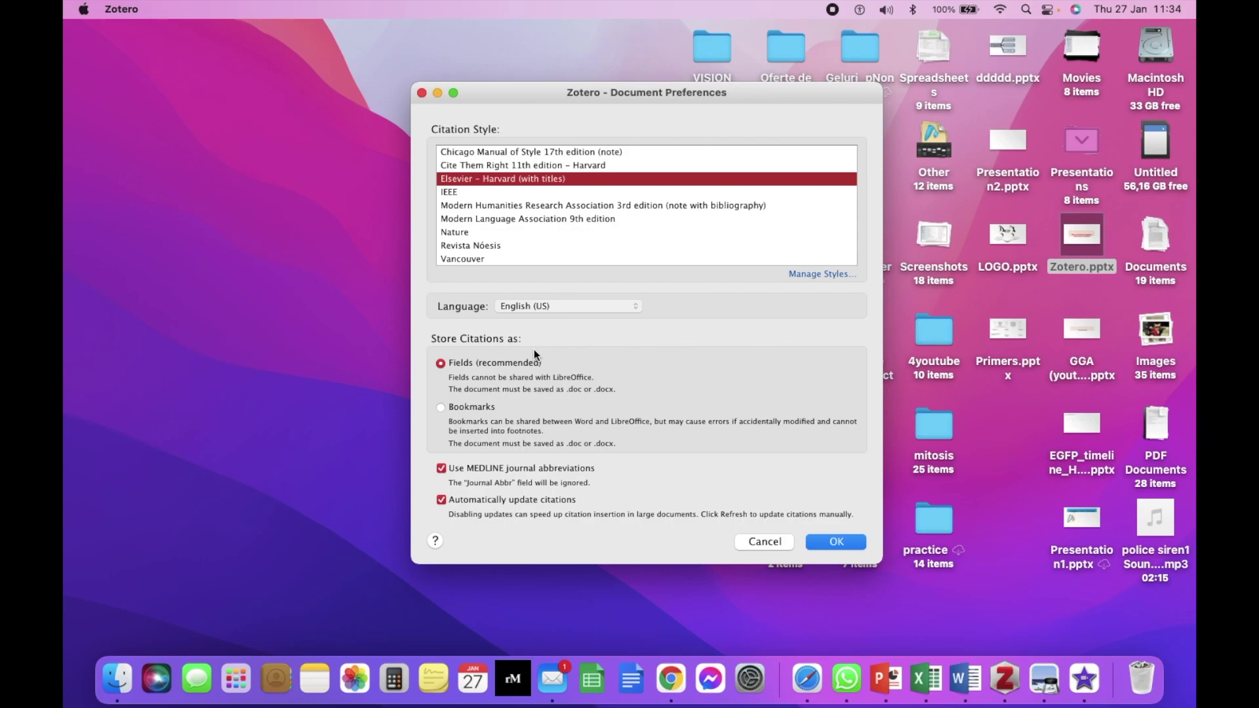
click(815, 275)
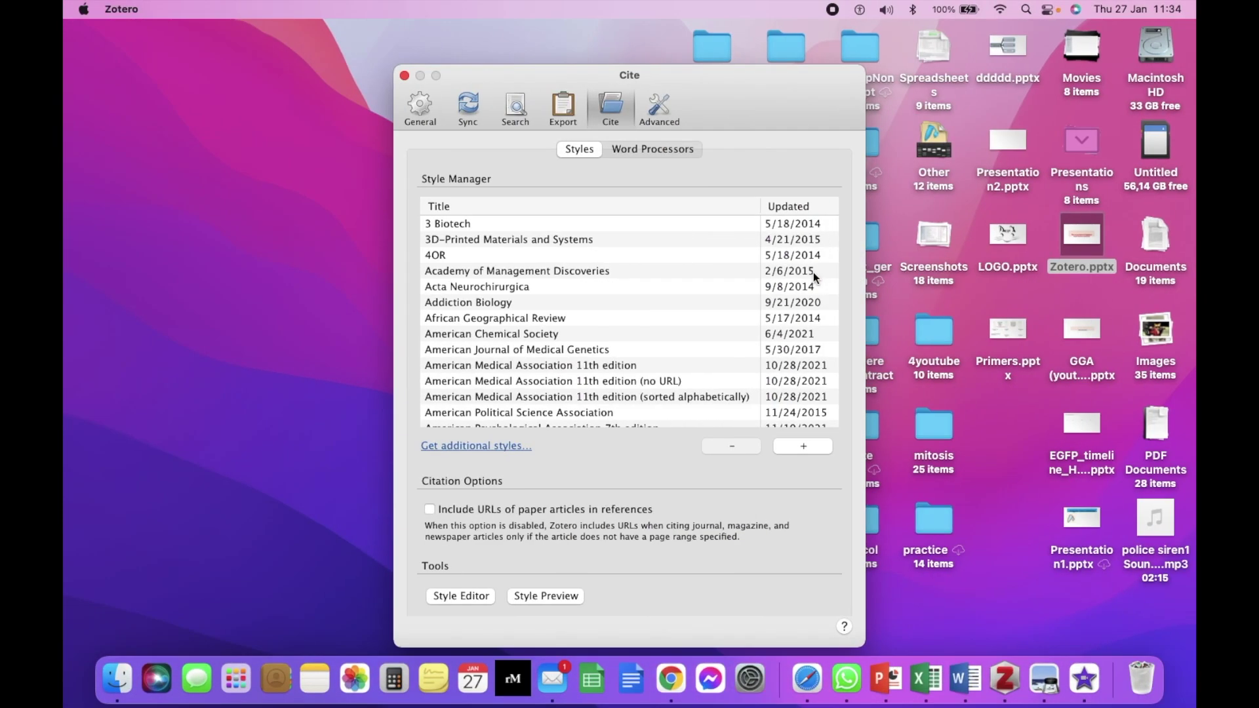
scroll(608, 340, down, 10)
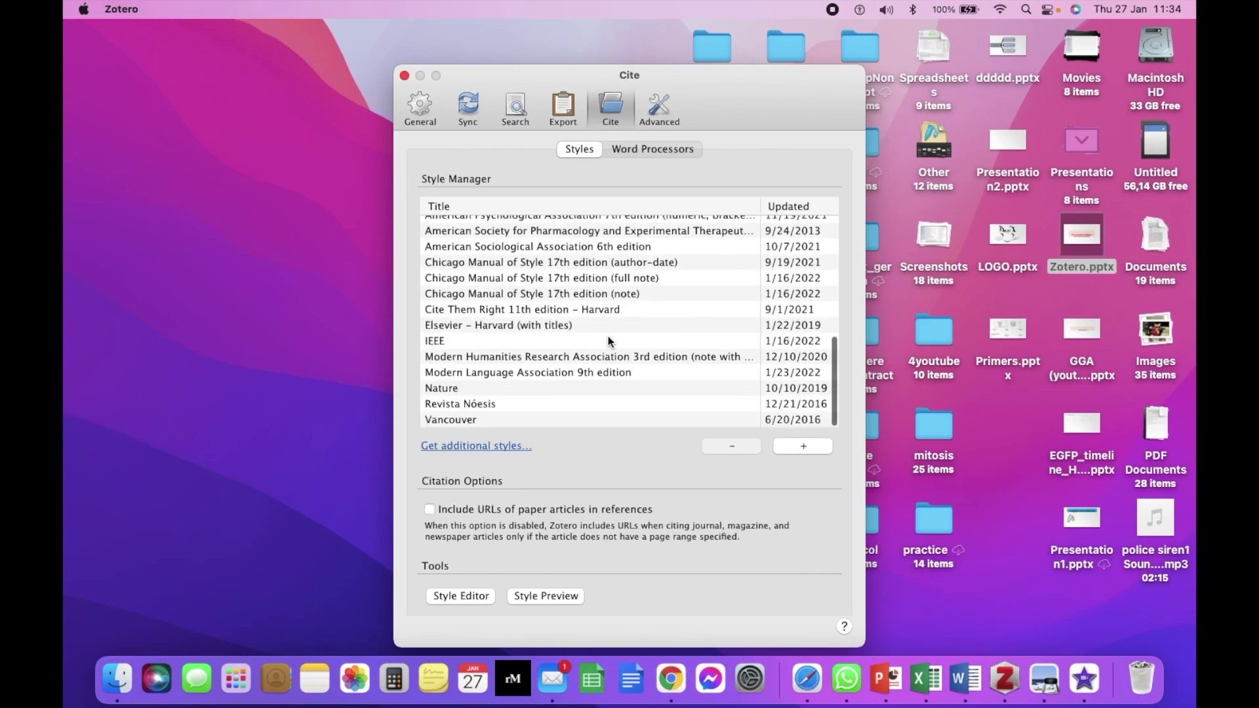
Browse the online repository of additional styles, previewing the 3 Biotech style, and close the repository and the Cite preferences
click(506, 452)
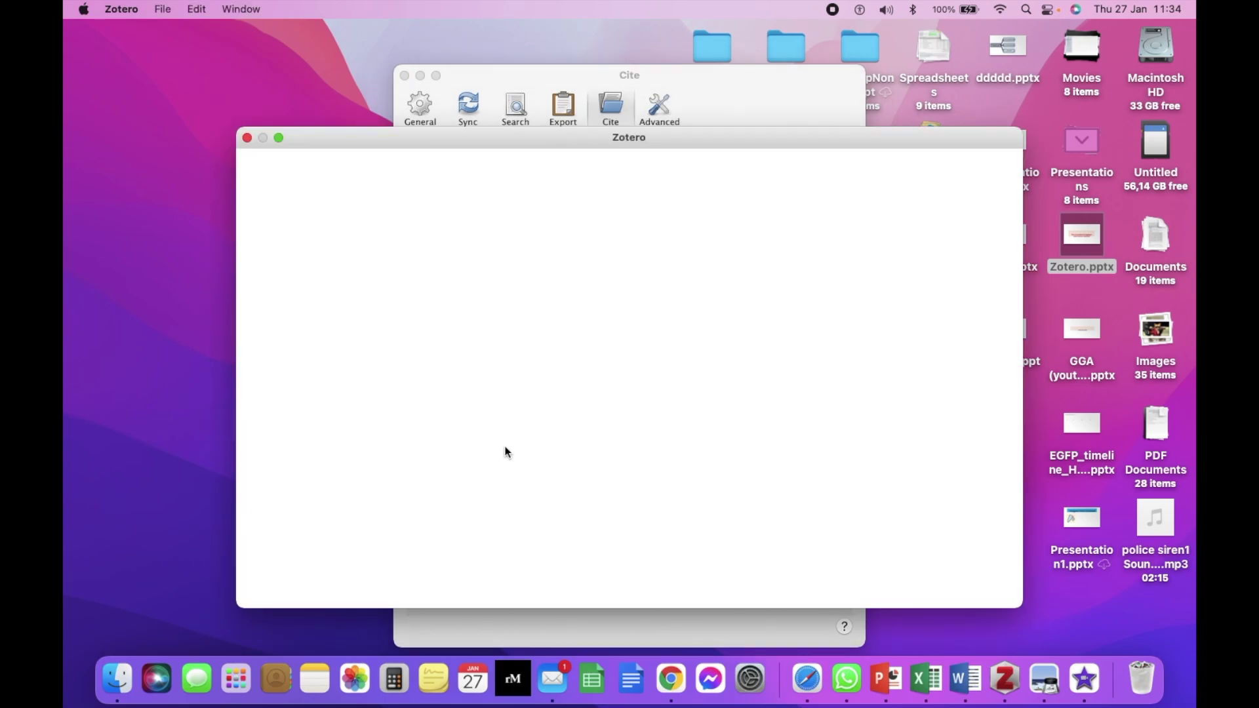
click(277, 135)
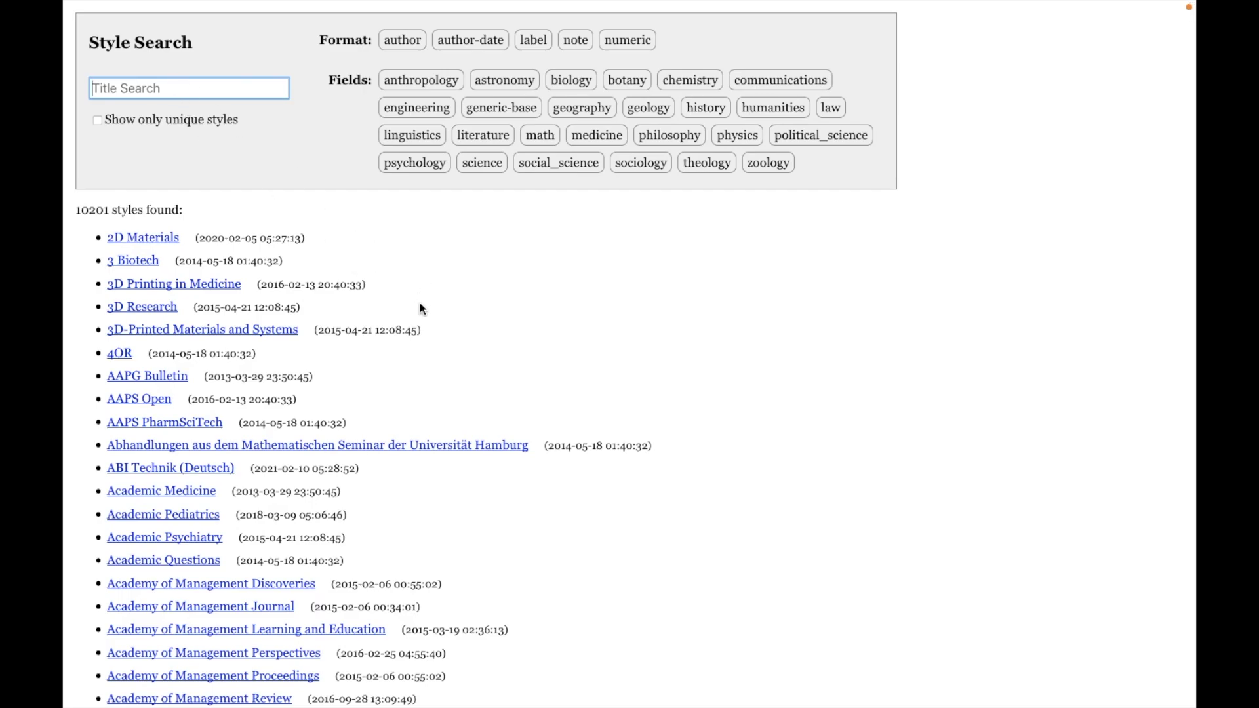
mouse_move(246, 341)
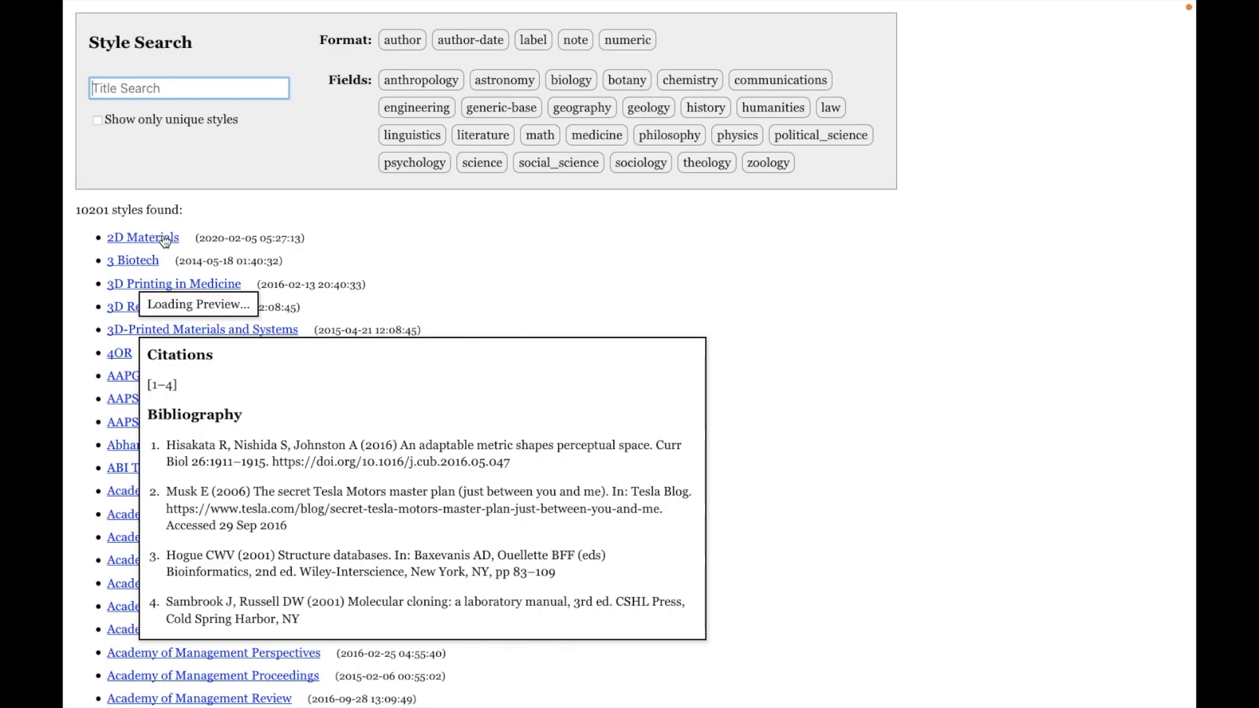
mouse_move(139, 258)
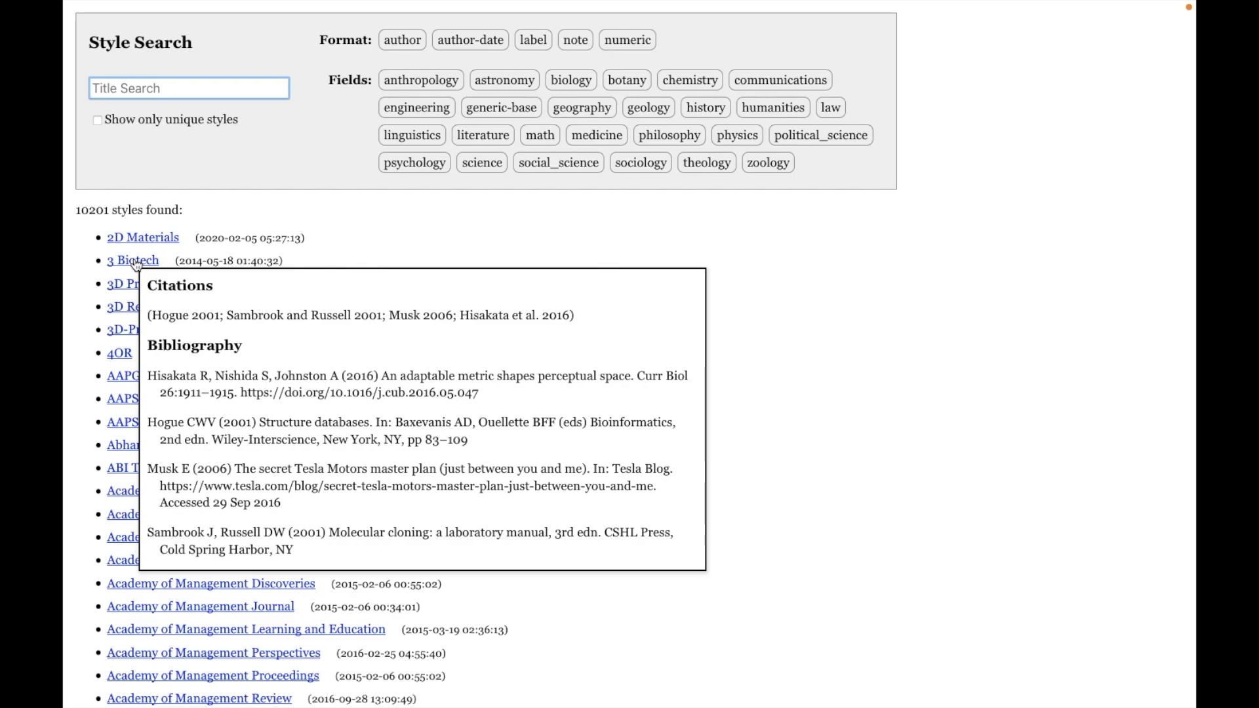
scroll(491, 623, down, 10)
scroll(491, 623, up, 4)
scroll(491, 623, down, 20)
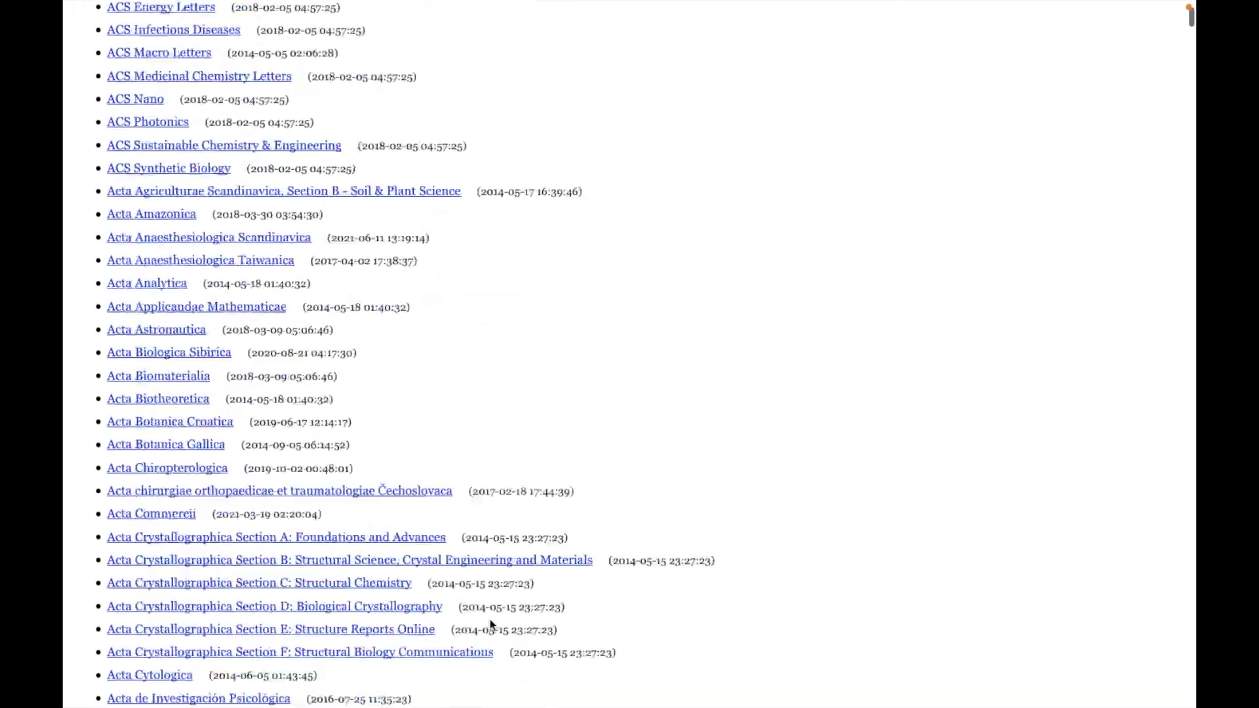
scroll(490, 619, down, 20)
scroll(490, 619, up, 20)
scroll(490, 619, up, 20)
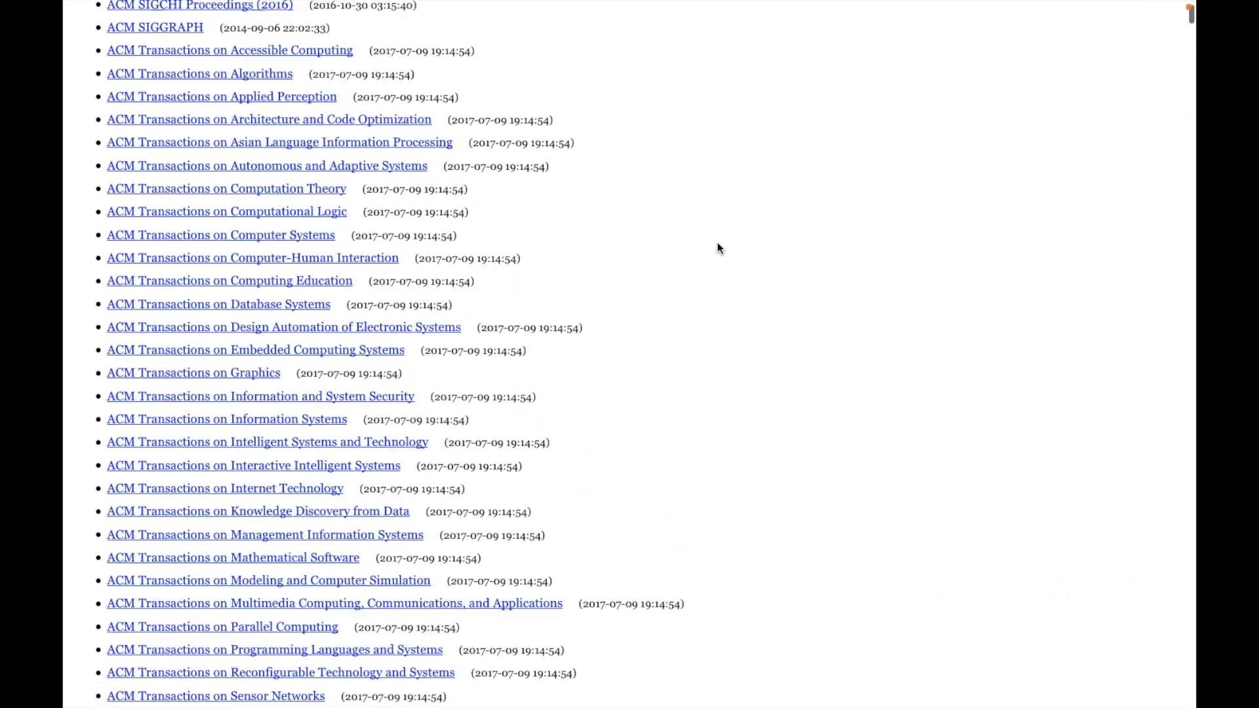
mouse_move(294, 2)
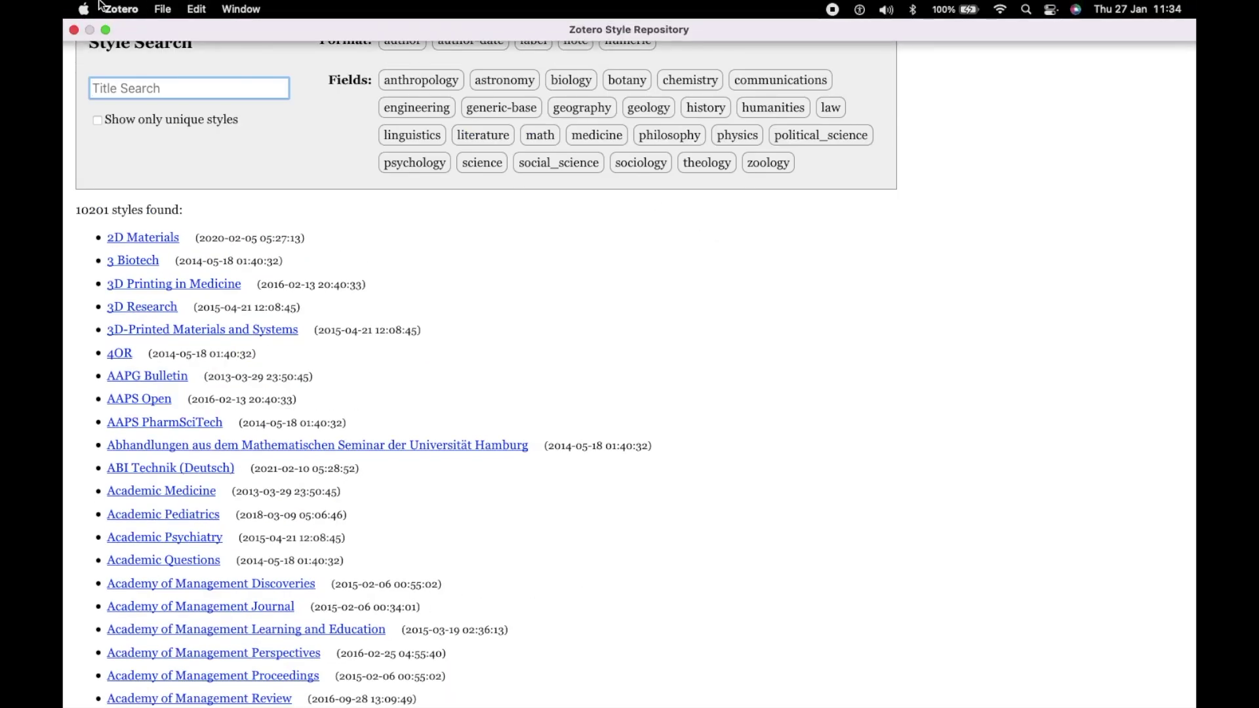
click(76, 29)
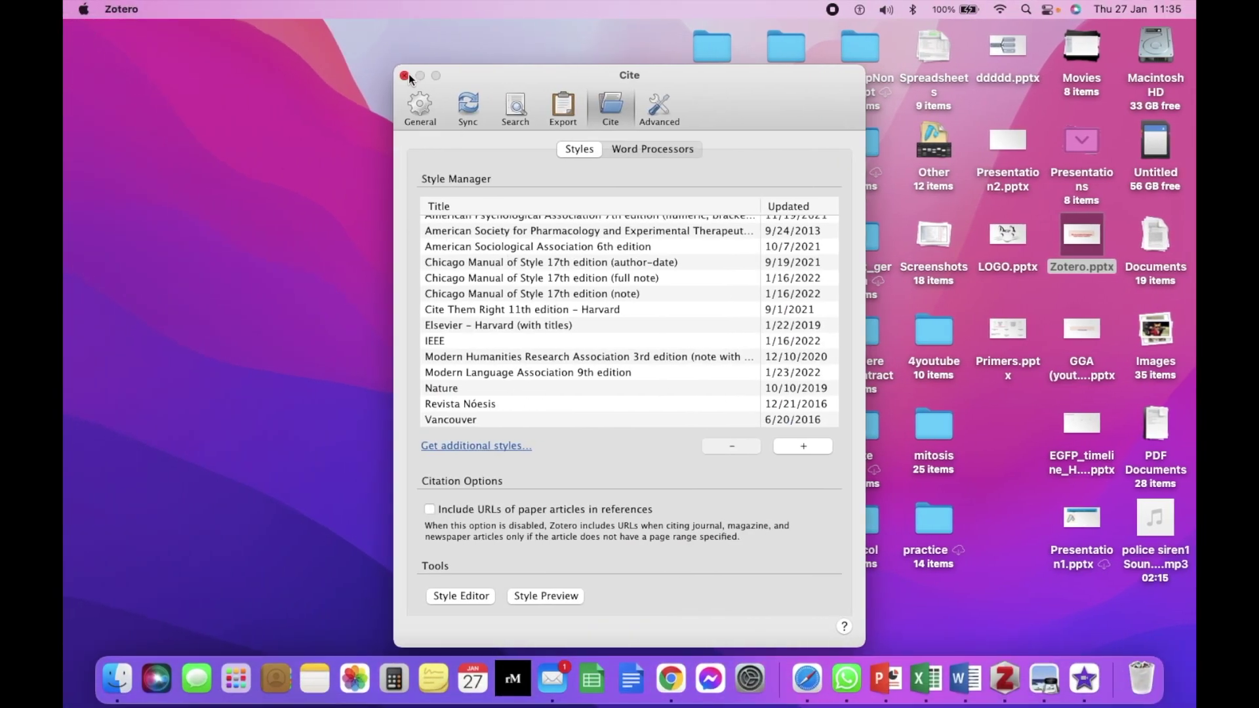
click(404, 75)
Set the Word document's citation style to Elsevier – Harvard (with titles), with citations stored as fields and updated automatically
key(ctrl+Right)
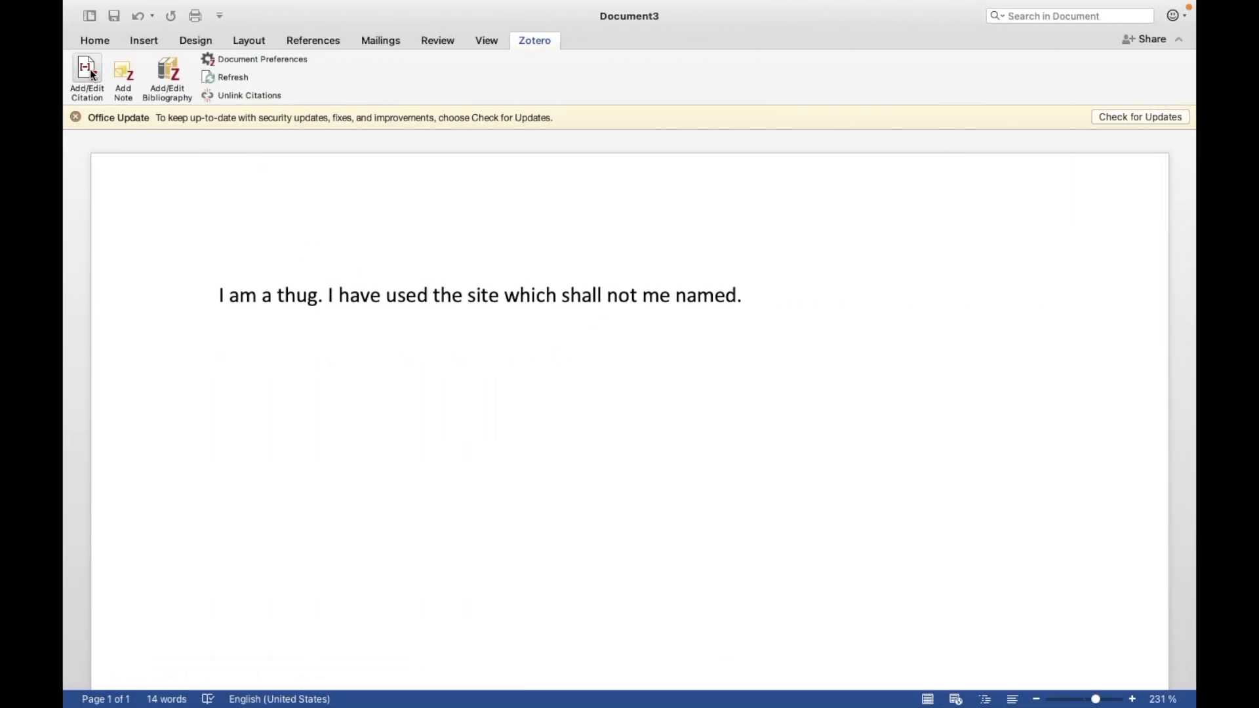
click(259, 59)
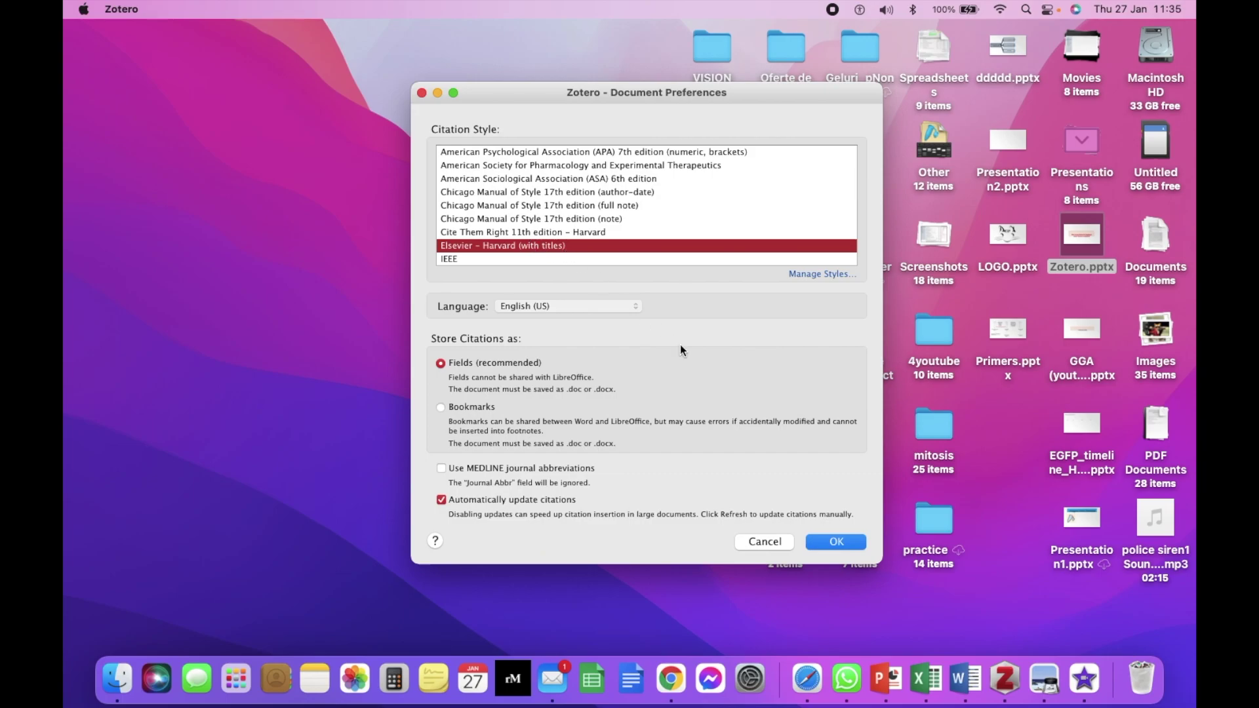
click(820, 536)
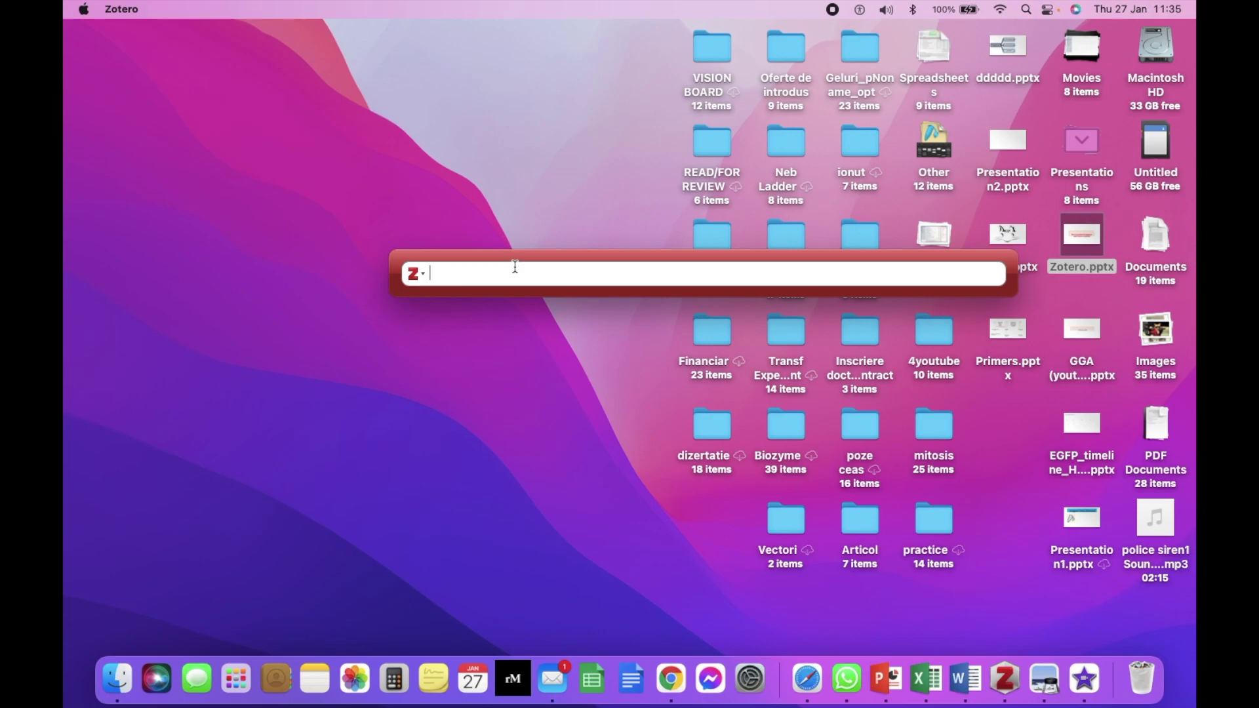
Search for "minicircles" and cite "Production and Purification of Supercoiled Minicircles" after the first sentence
text(minicir)
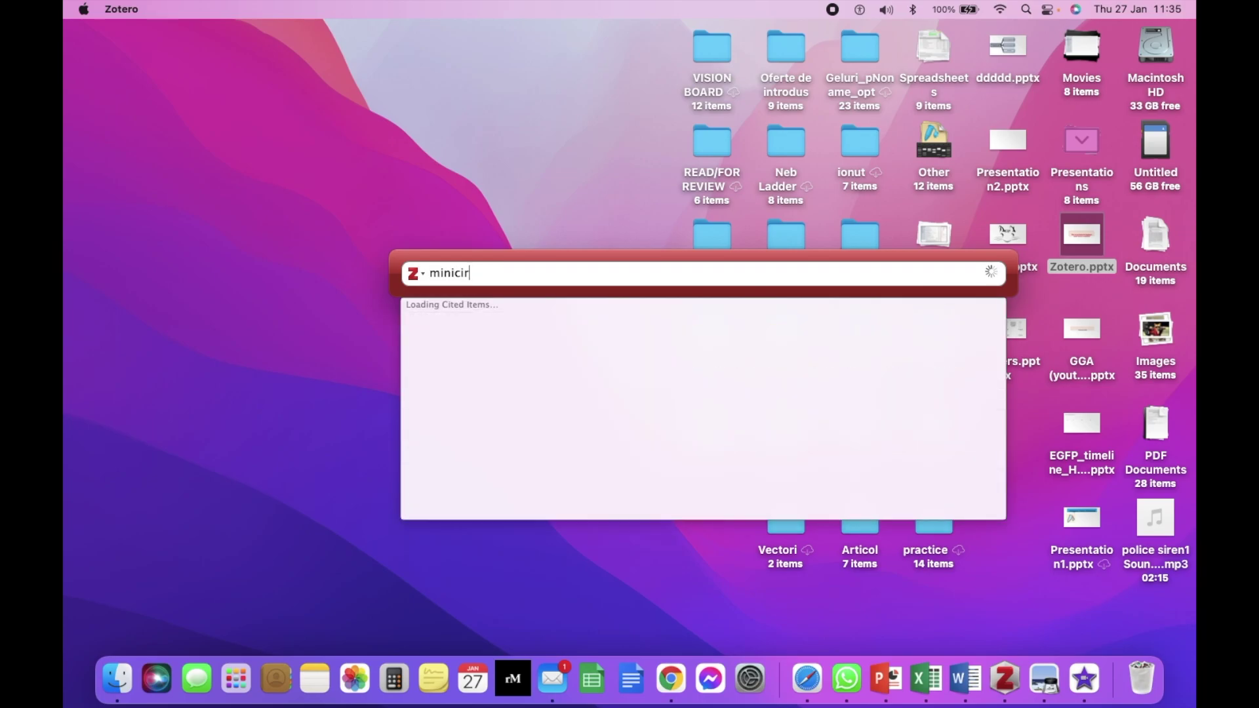
text(cles)
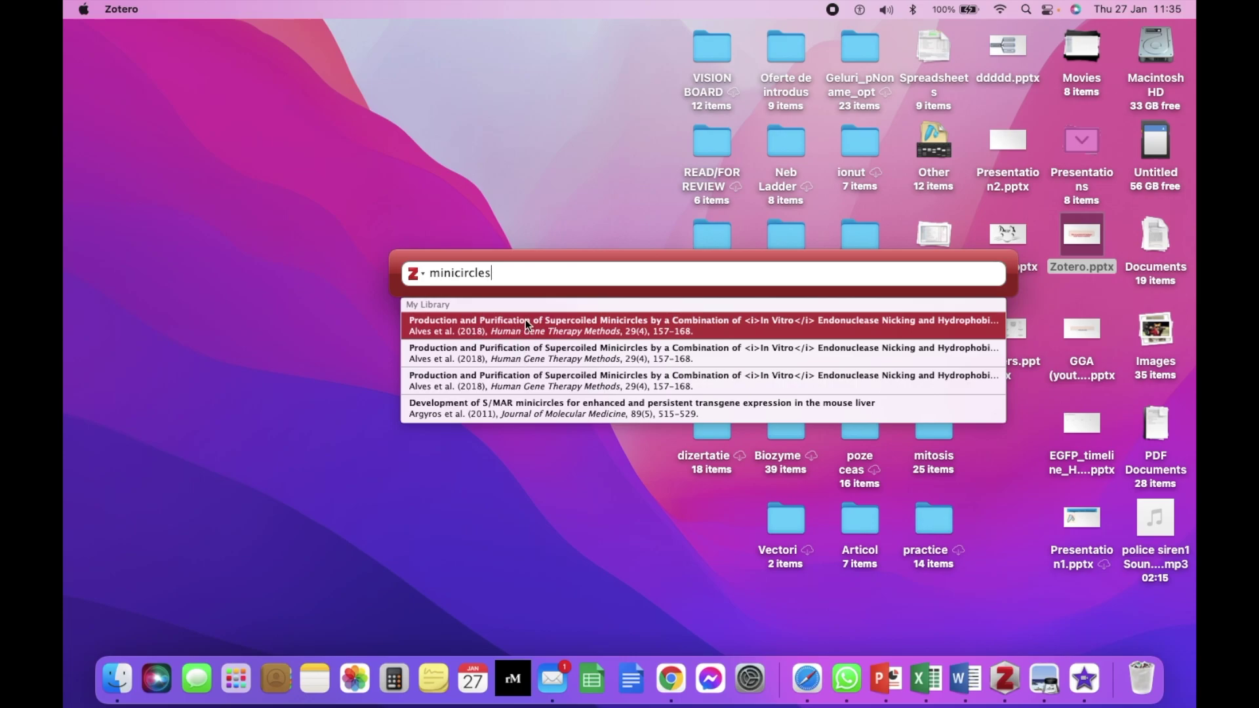
click(525, 320)
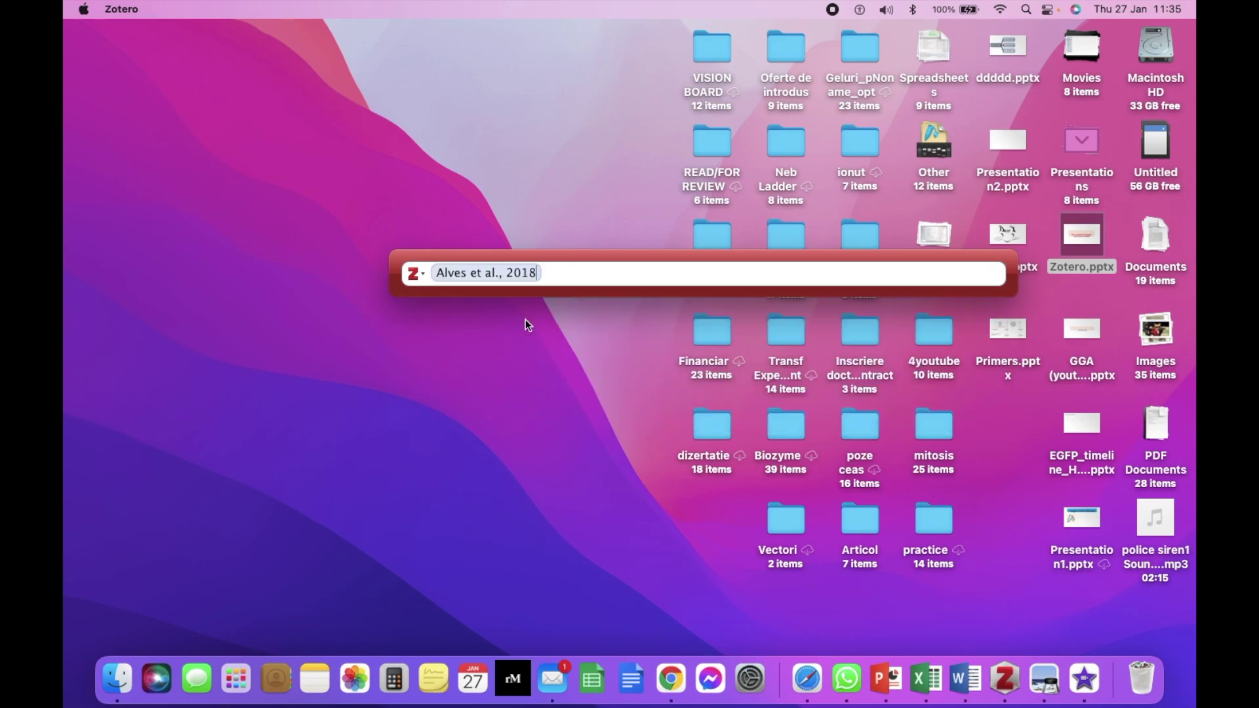
key(Return)
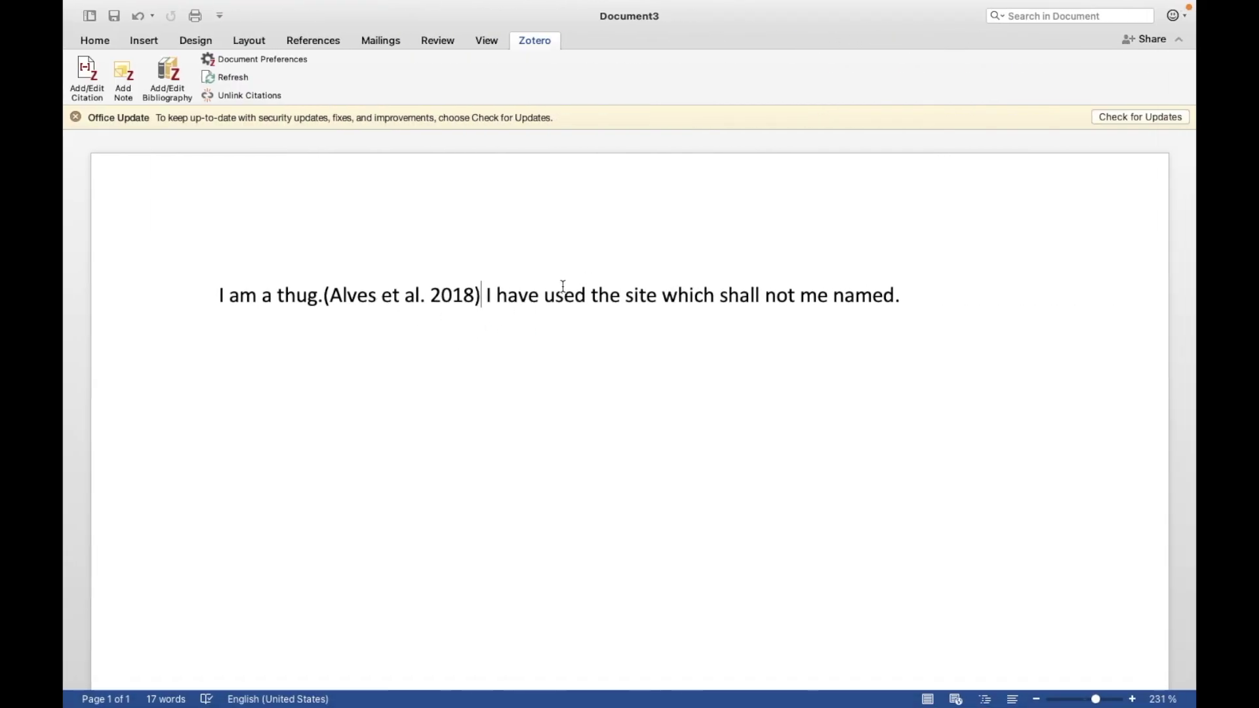
Insert one citation after the second sentence combining "Microwave improved Escherichia coli transformation" and "Stability of Lentiviral Vector-Mediated Transgene Expression in the Brain"
click(900, 295)
click(92, 75)
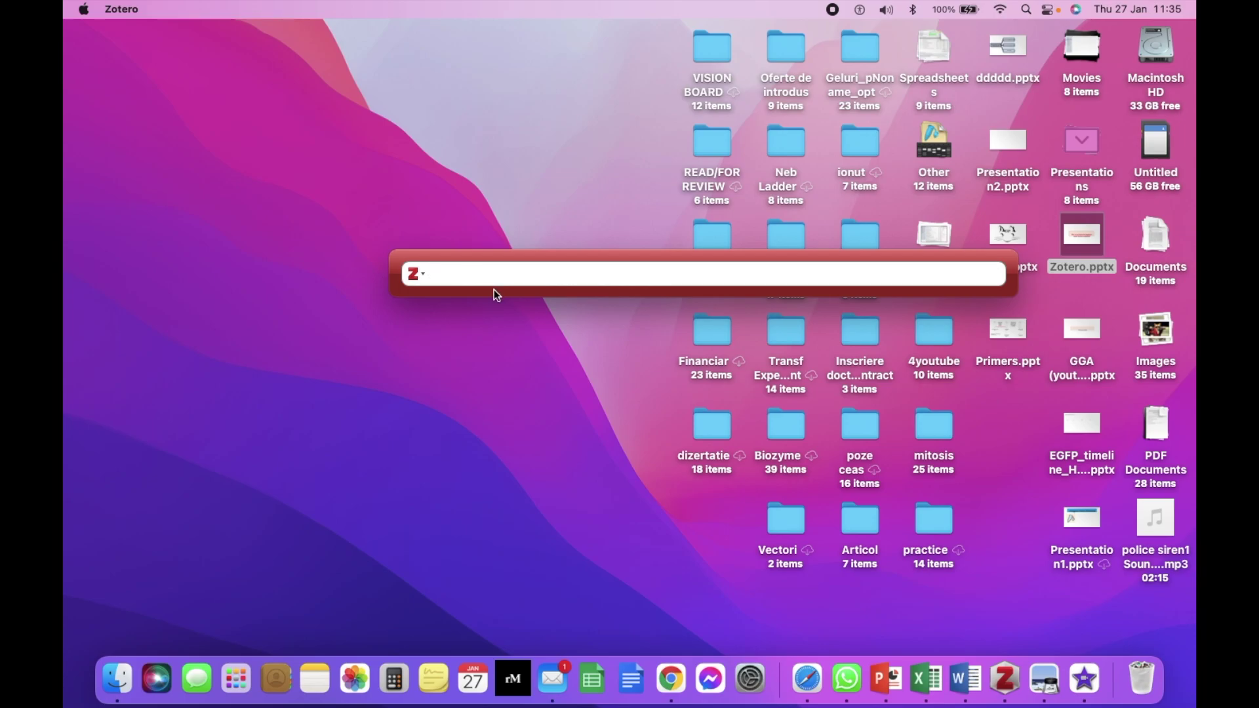
text(transforma)
click(499, 352)
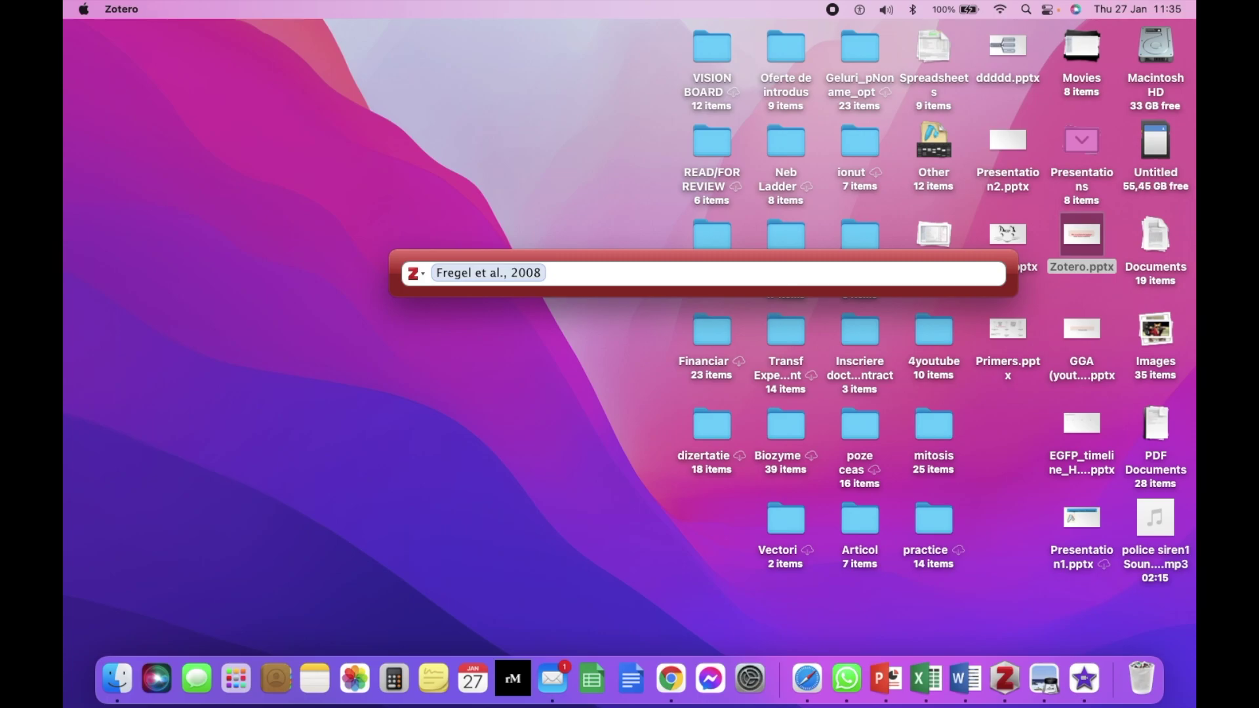
text(vec)
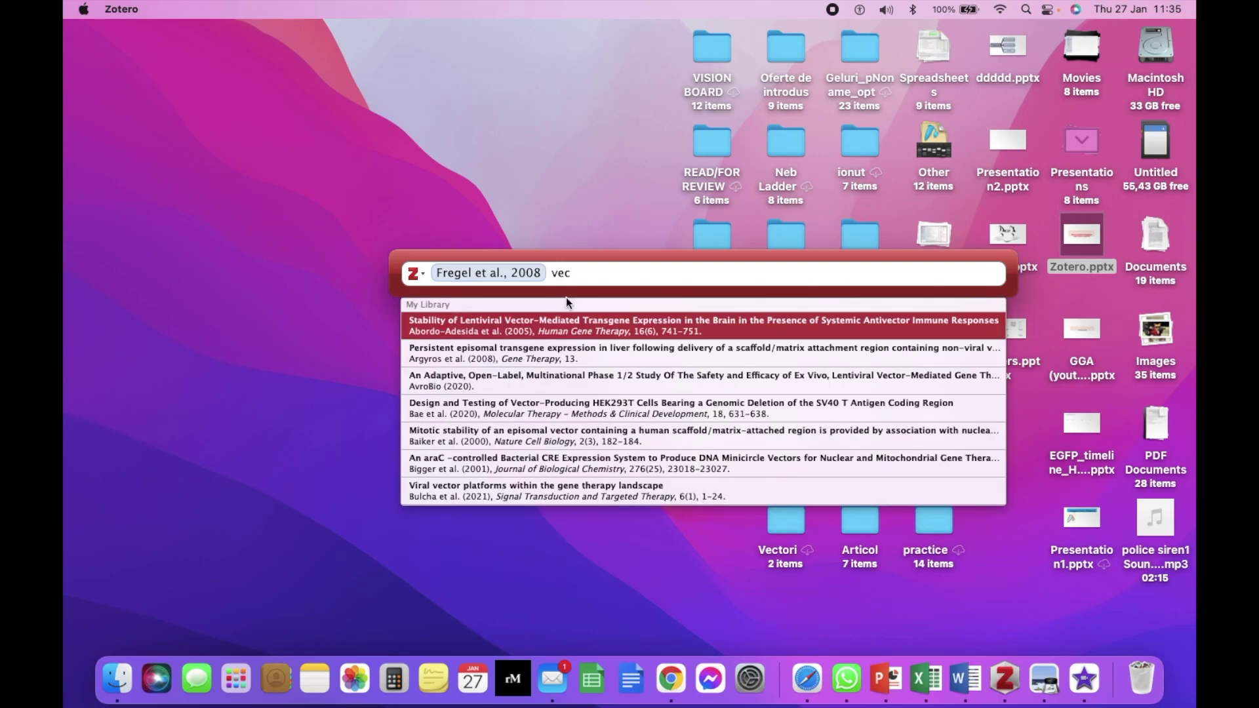
click(555, 324)
key(Return)
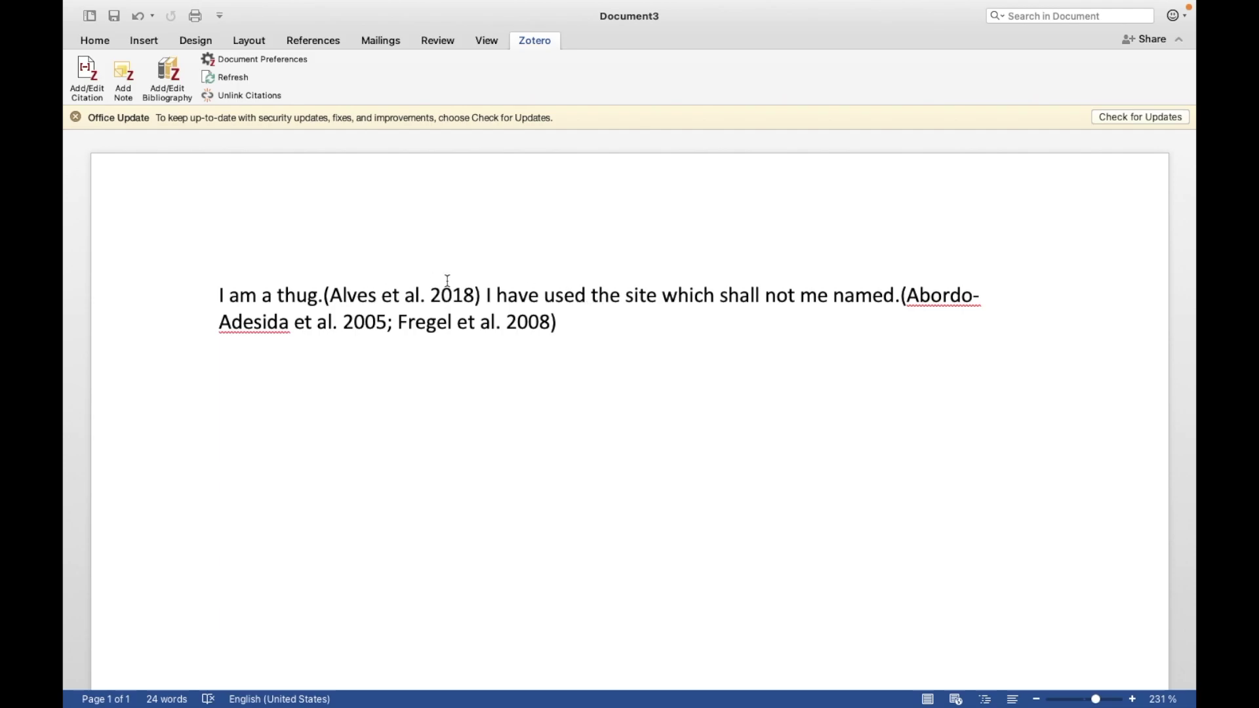
Replace the period before the first citation with a space and add a period after the second citation
click(326, 296)
key(BackSpace)
click(555, 321)
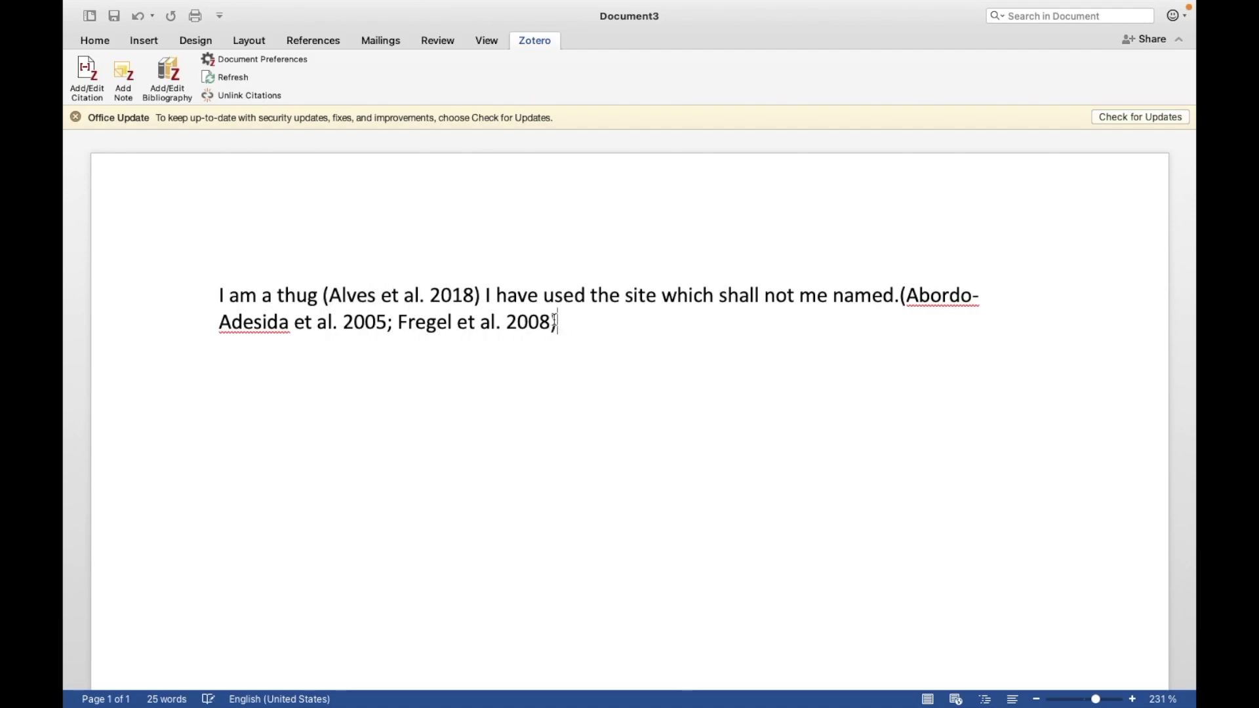
text(.)
Insert the bibliography of the cited articles below the paragraph and select all its entries
key(Return)
click(223, 390)
click(180, 80)
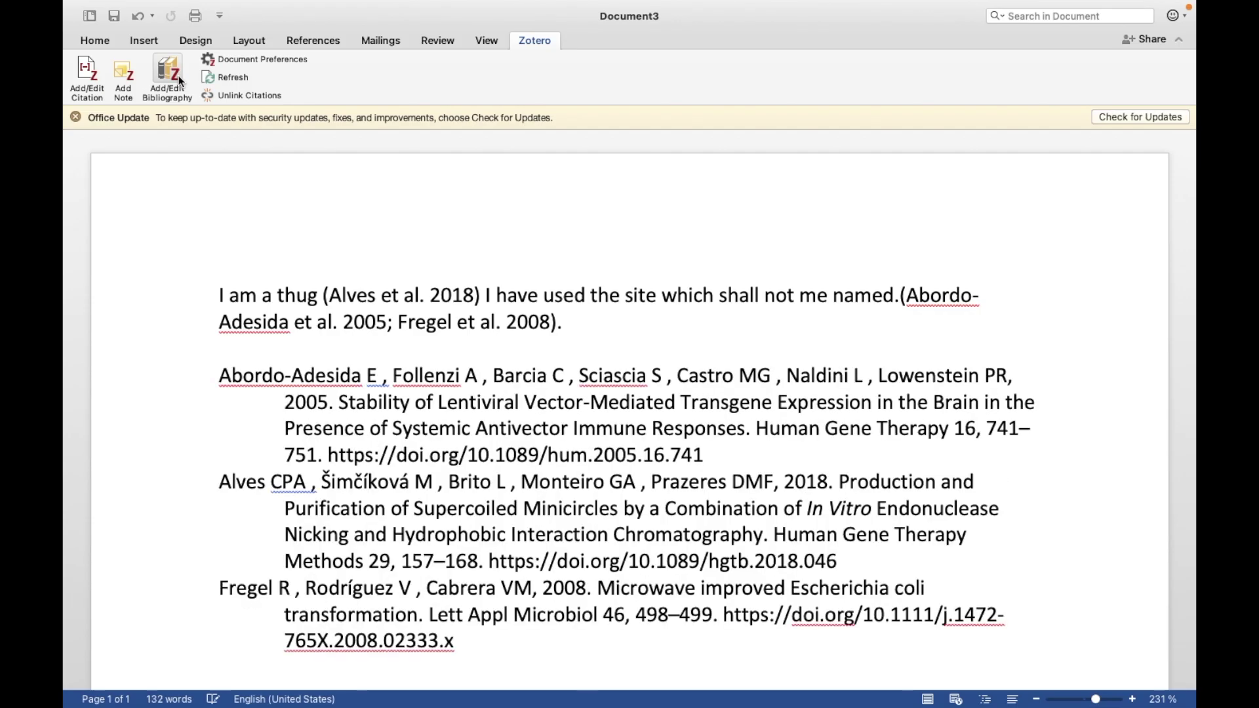
scroll(467, 555, down, 2)
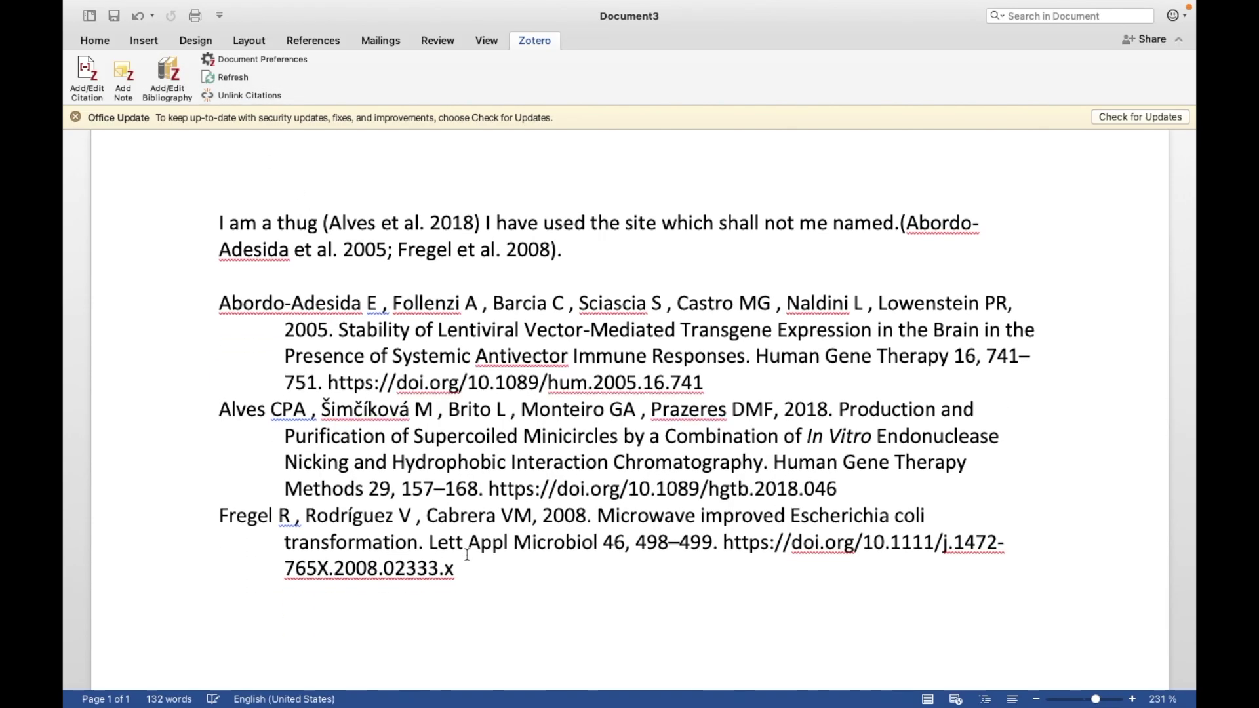
drag(218, 305, 531, 608)
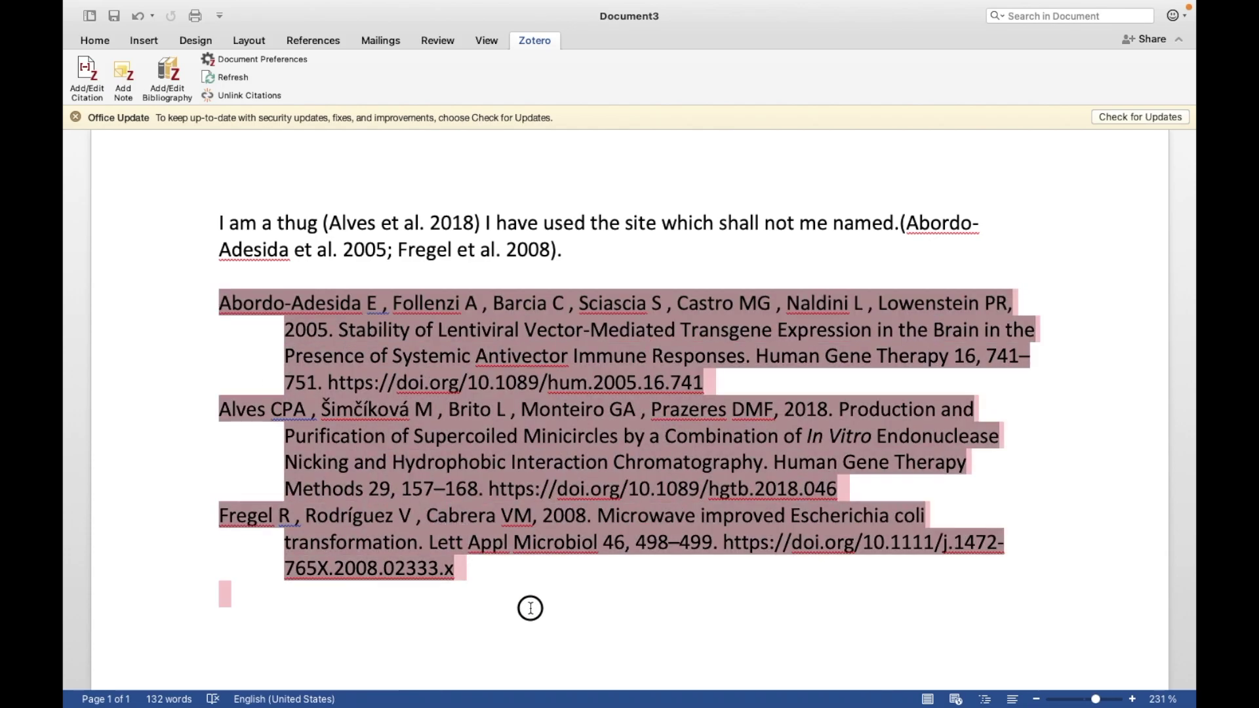
Try formatting the selected bibliography entries as a numbered list
click(97, 31)
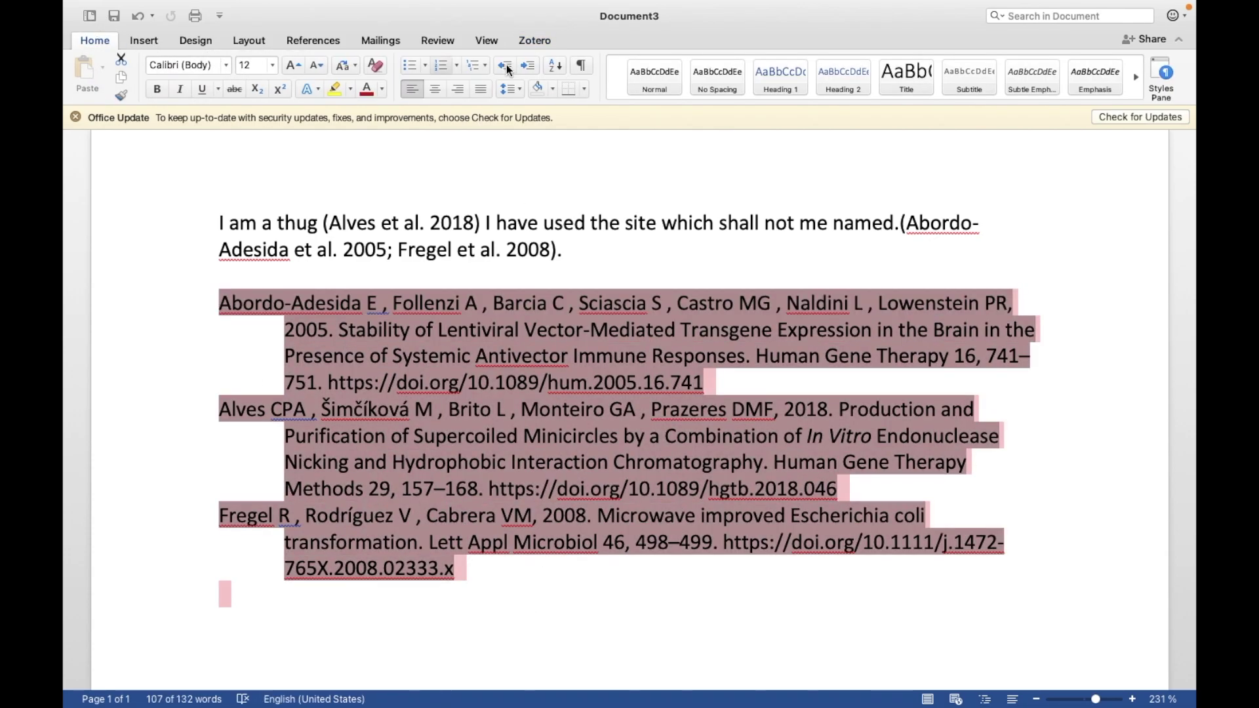
click(444, 64)
click(502, 488)
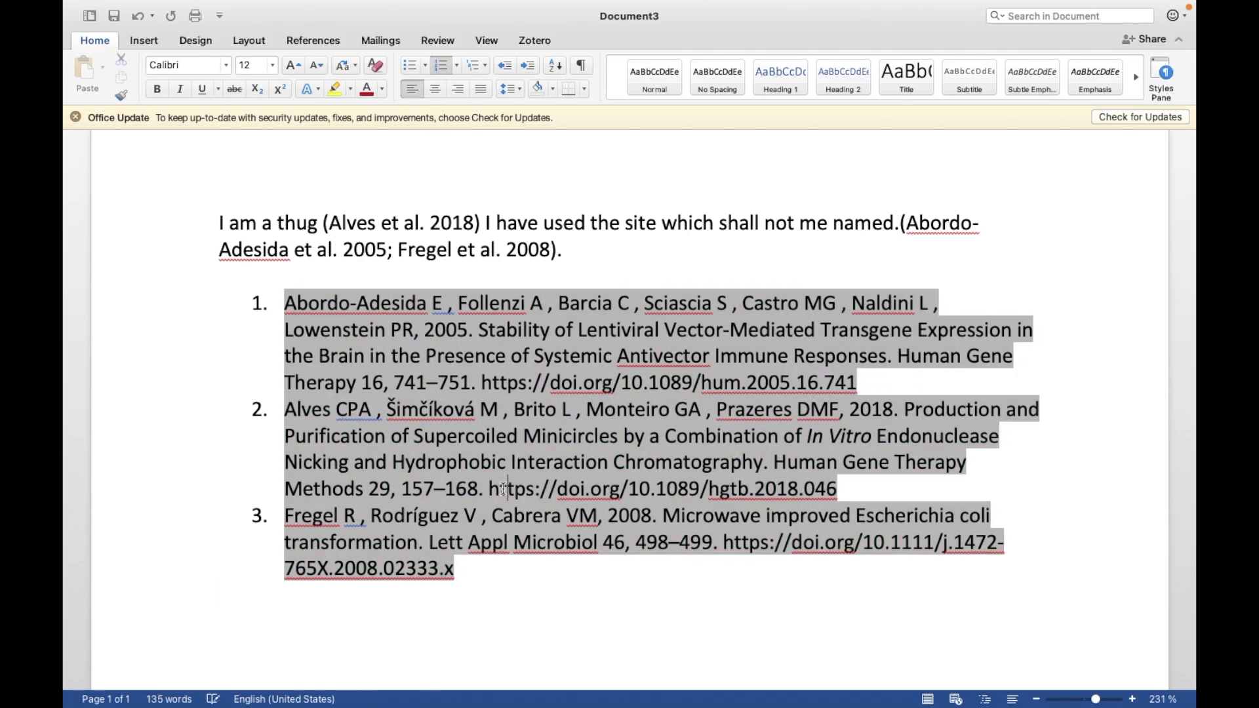
click(601, 567)
click(531, 608)
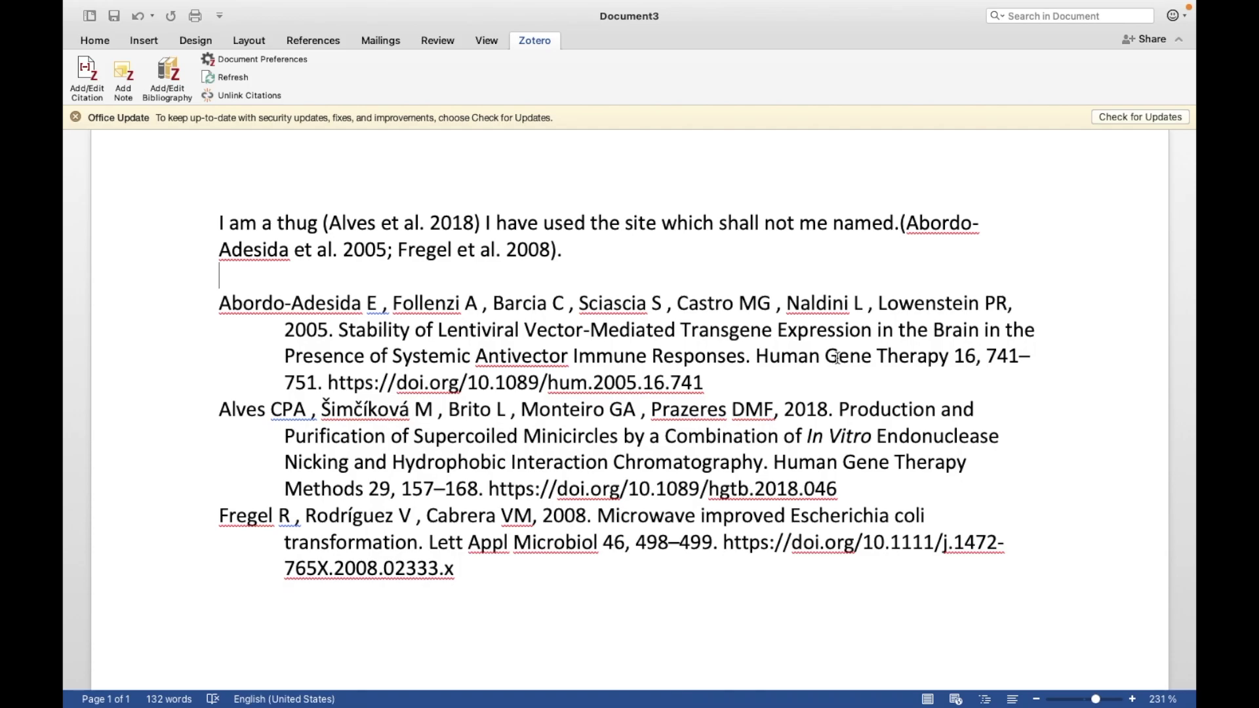
Replace the comma after the first author in the first bibliography entry with "????"
click(389, 303)
key(BackSpace)
text(????)
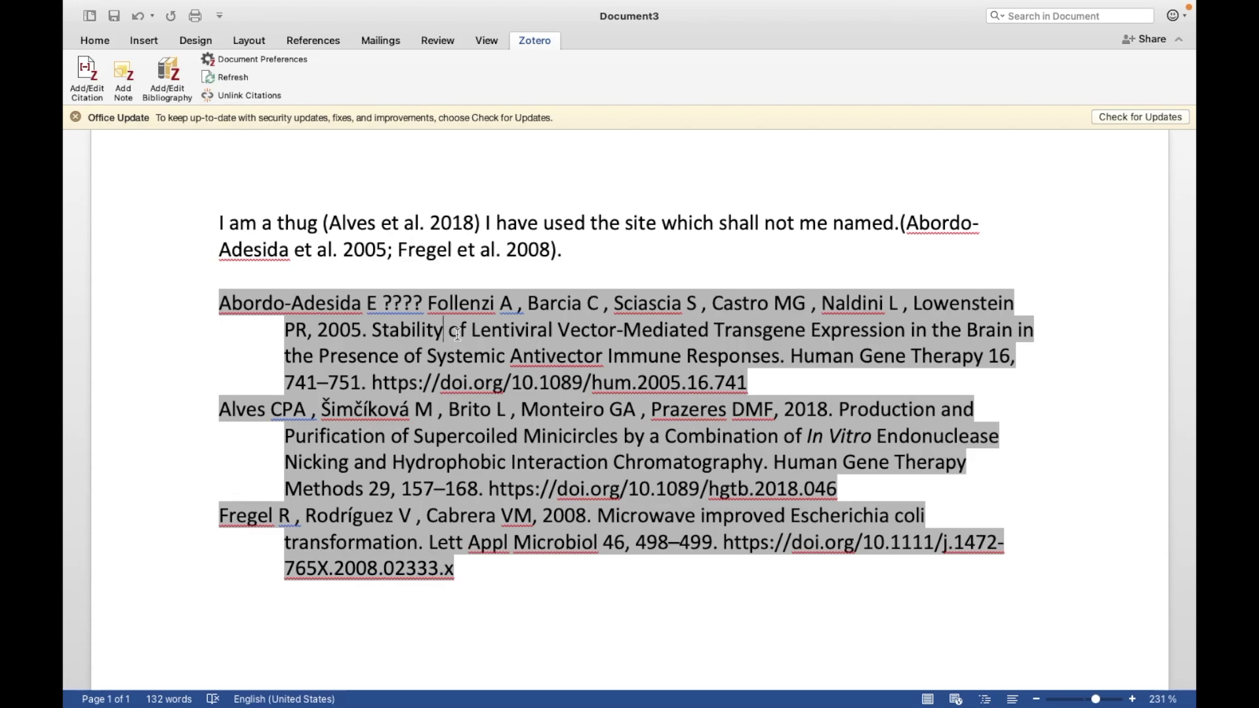
click(521, 307)
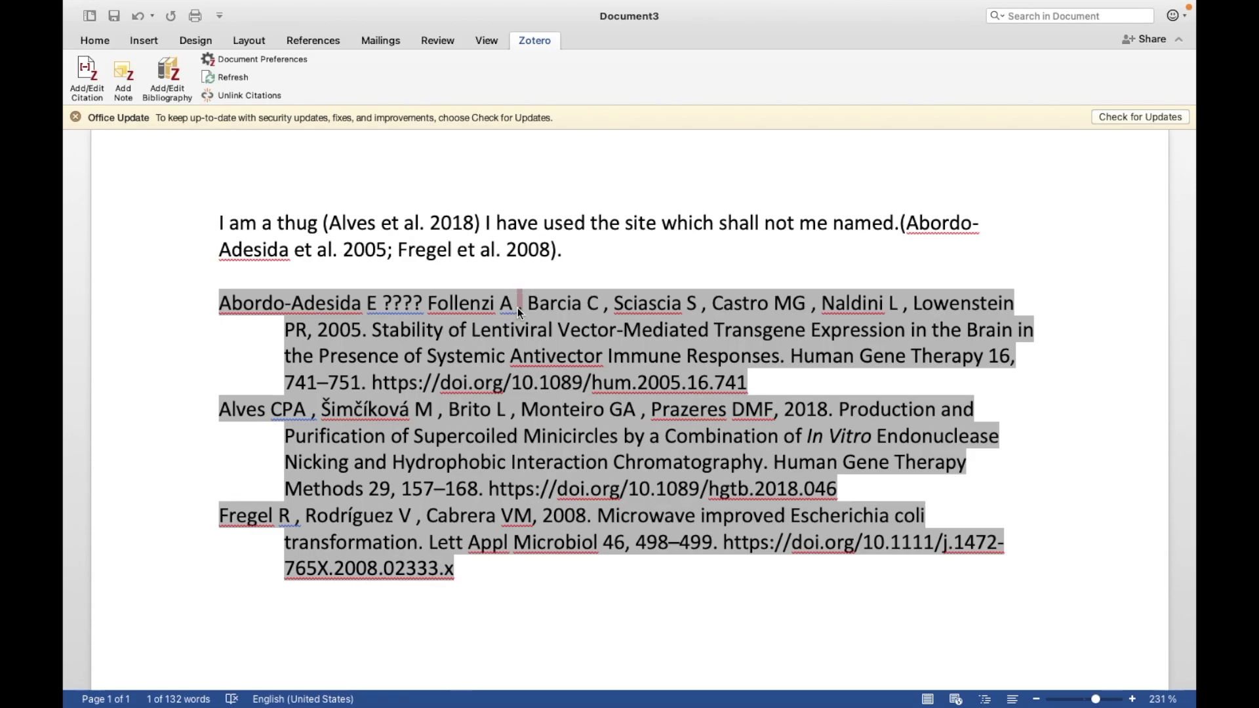
click(423, 303)
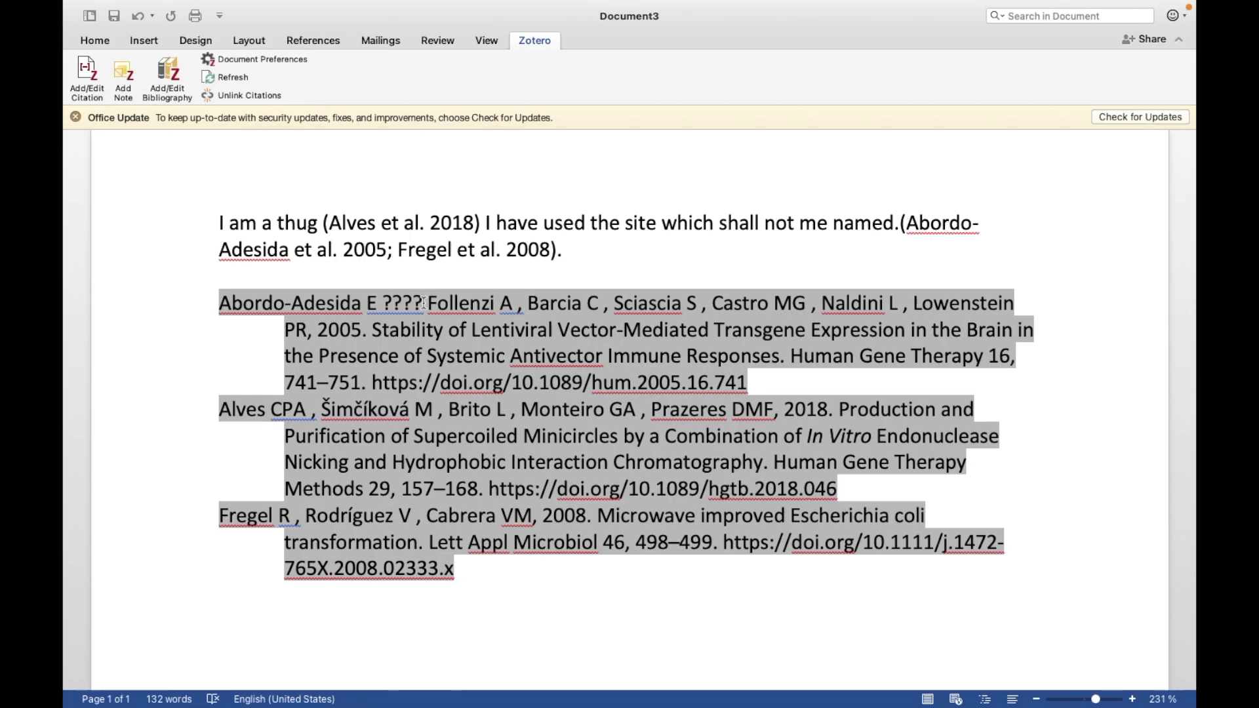
Switch to Zotero and open the Style Editor from the Cite preferences
key(ctrl+Left)
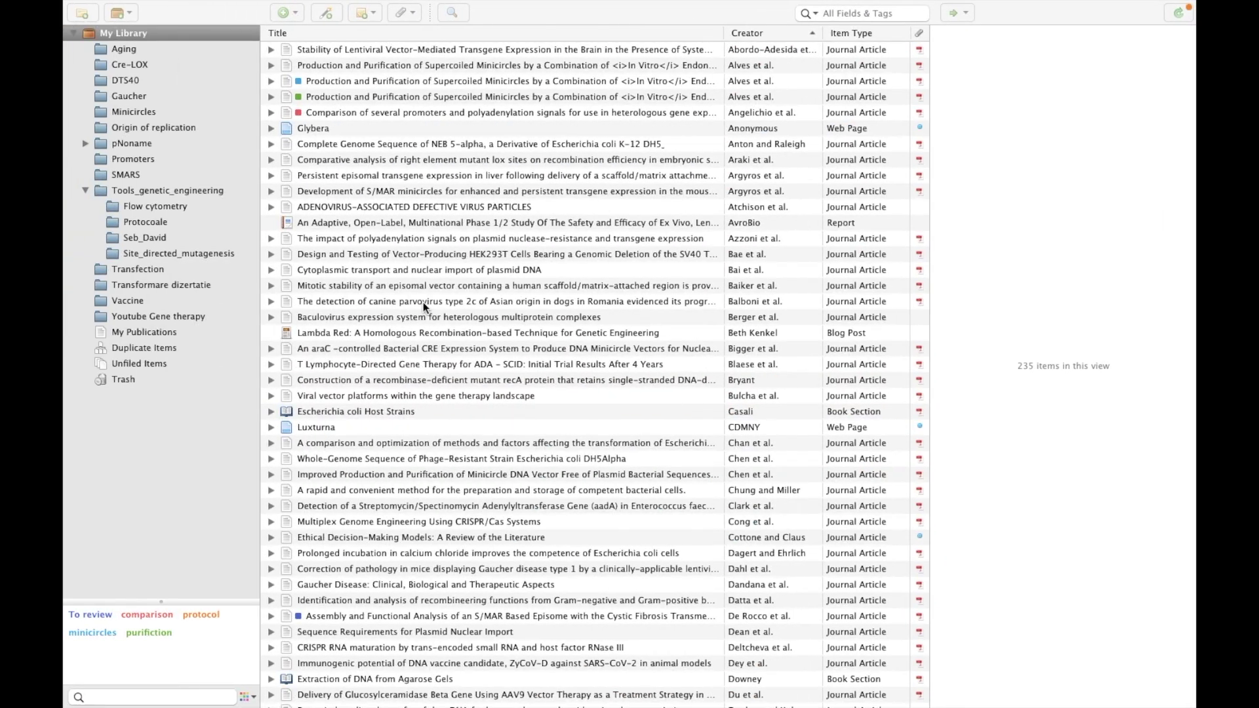
mouse_move(193, 5)
click(121, 8)
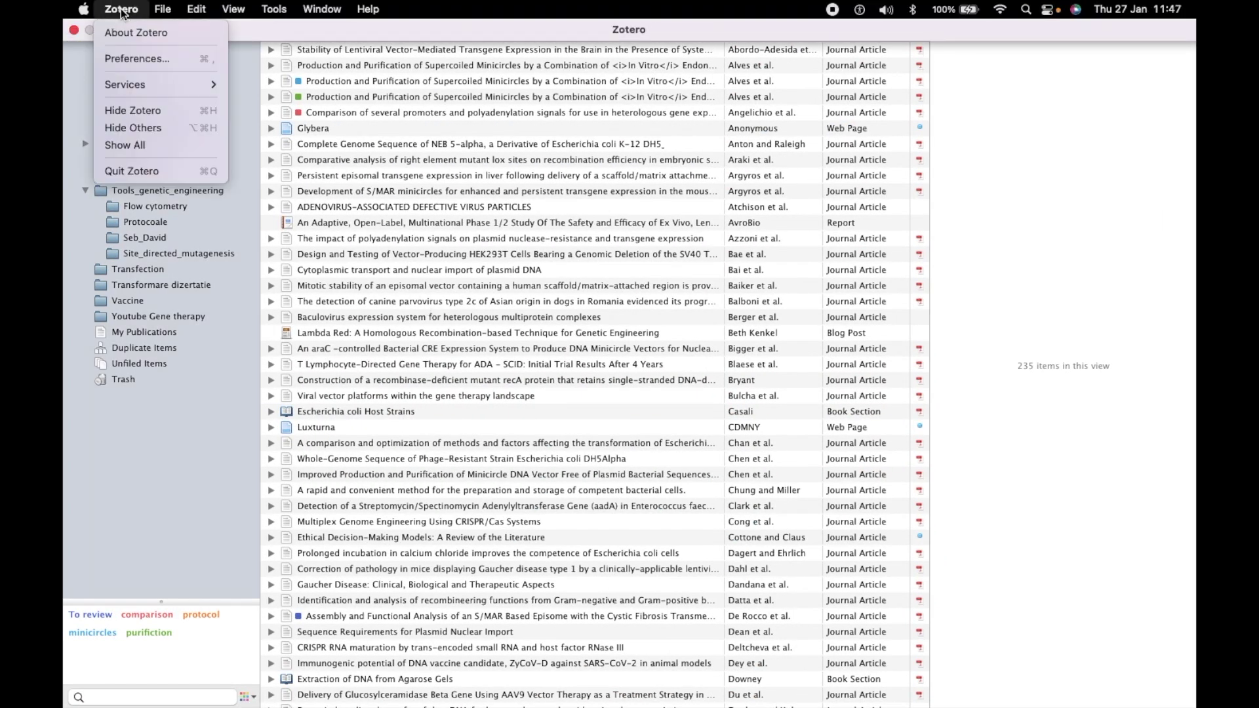
click(135, 60)
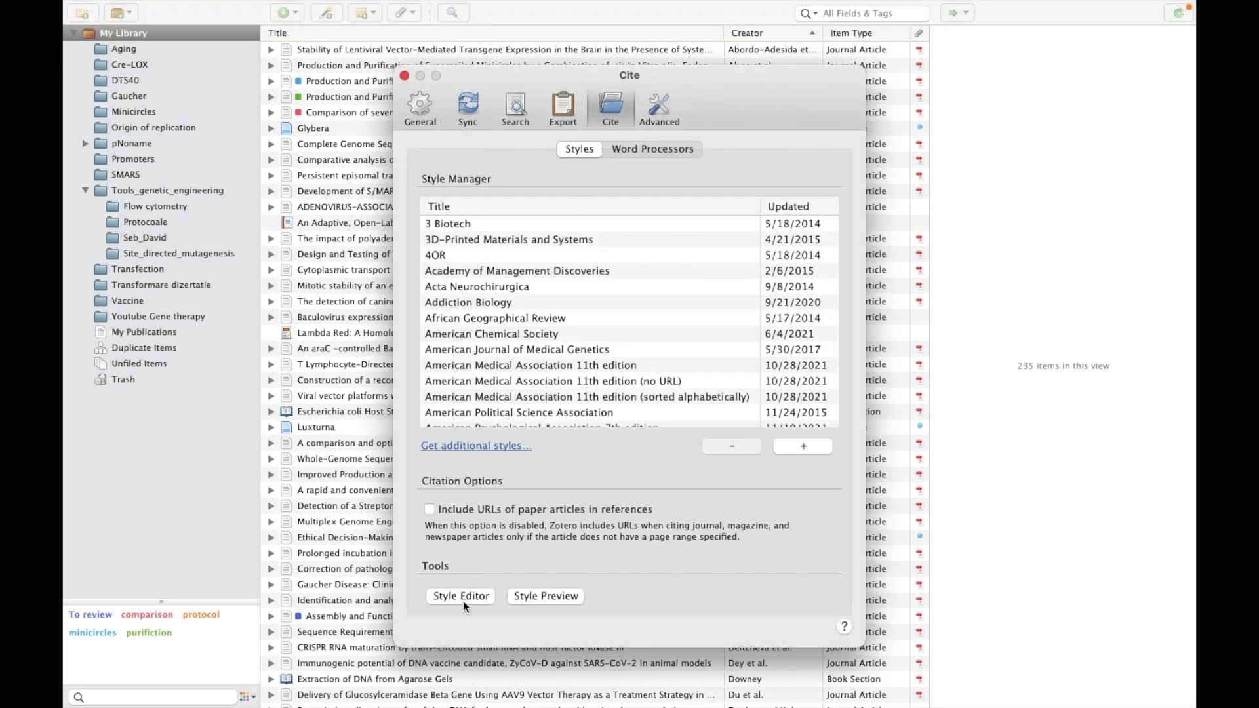
click(463, 598)
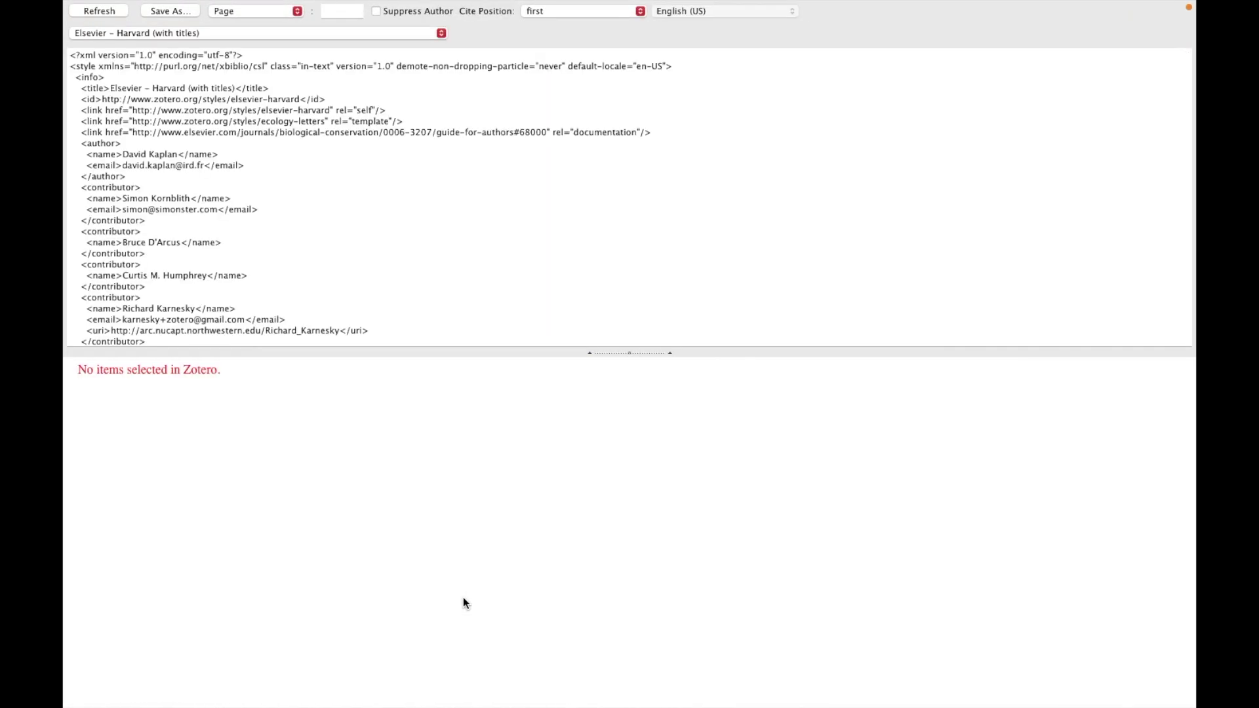
Enlarge the style code area and choose the Elsevier – Harvard (with titles) style for editing
drag(624, 357, 624, 554)
scroll(362, 327, down, 3)
scroll(362, 328, up, 3)
click(292, 33)
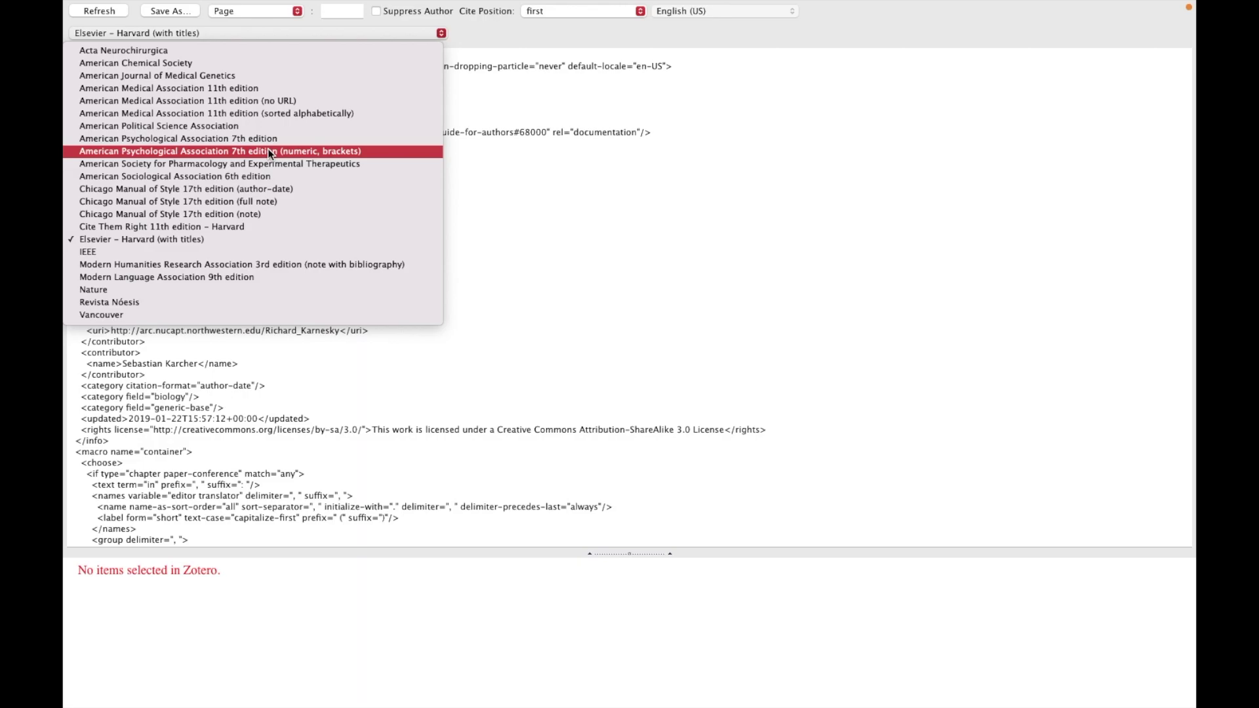
click(160, 239)
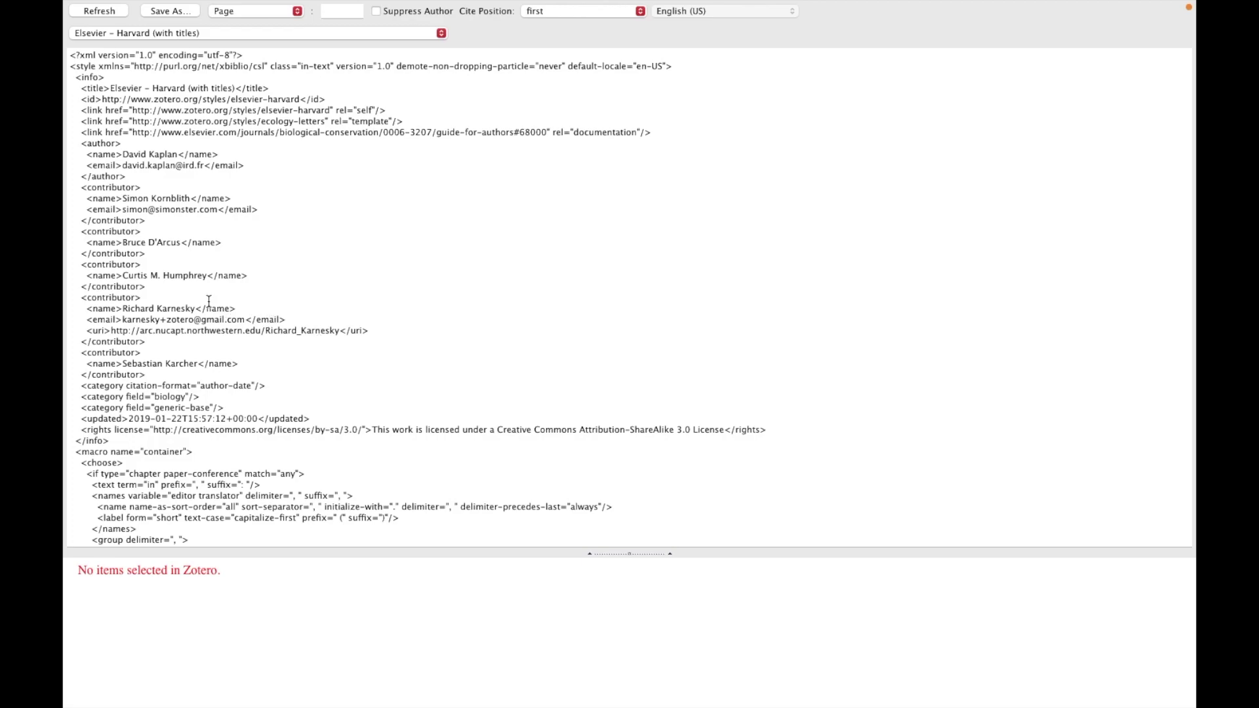
Replace the comma in the name delimiter of the style's "author" macro with "????", keeping a space on each side
scroll(208, 300, down, 1)
scroll(209, 300, down, 10)
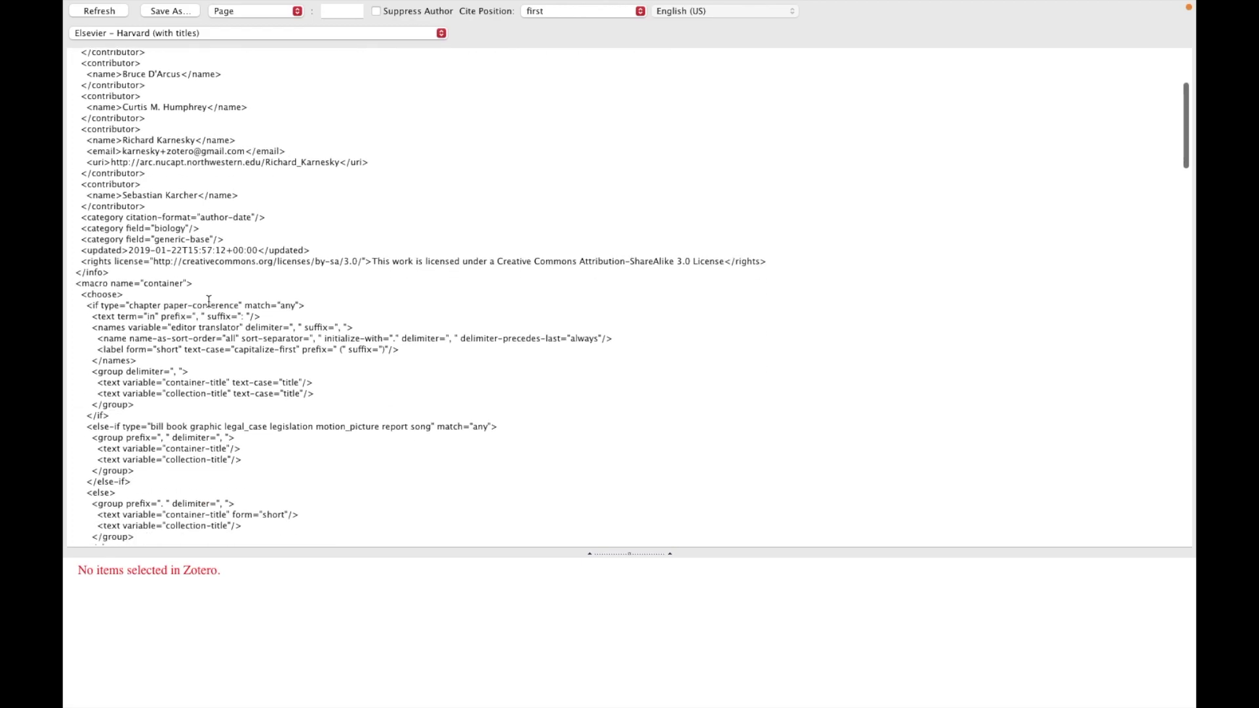
scroll(208, 300, up, 3)
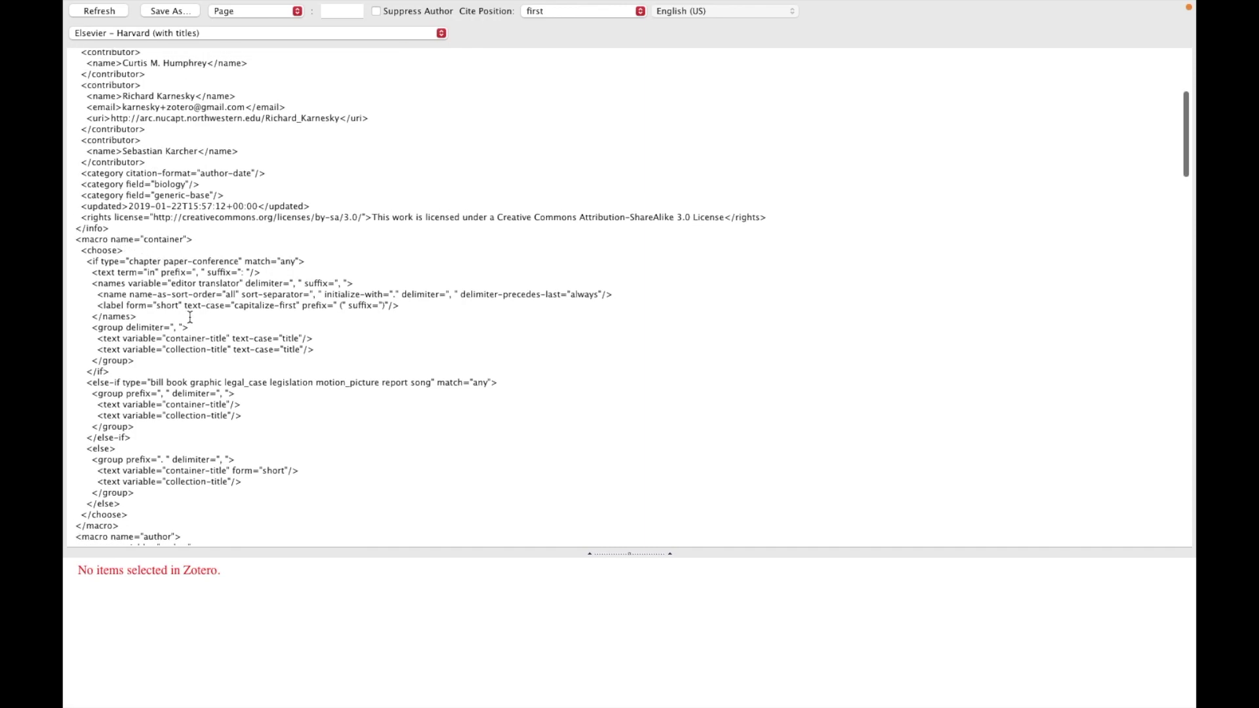
scroll(189, 318, down, 3)
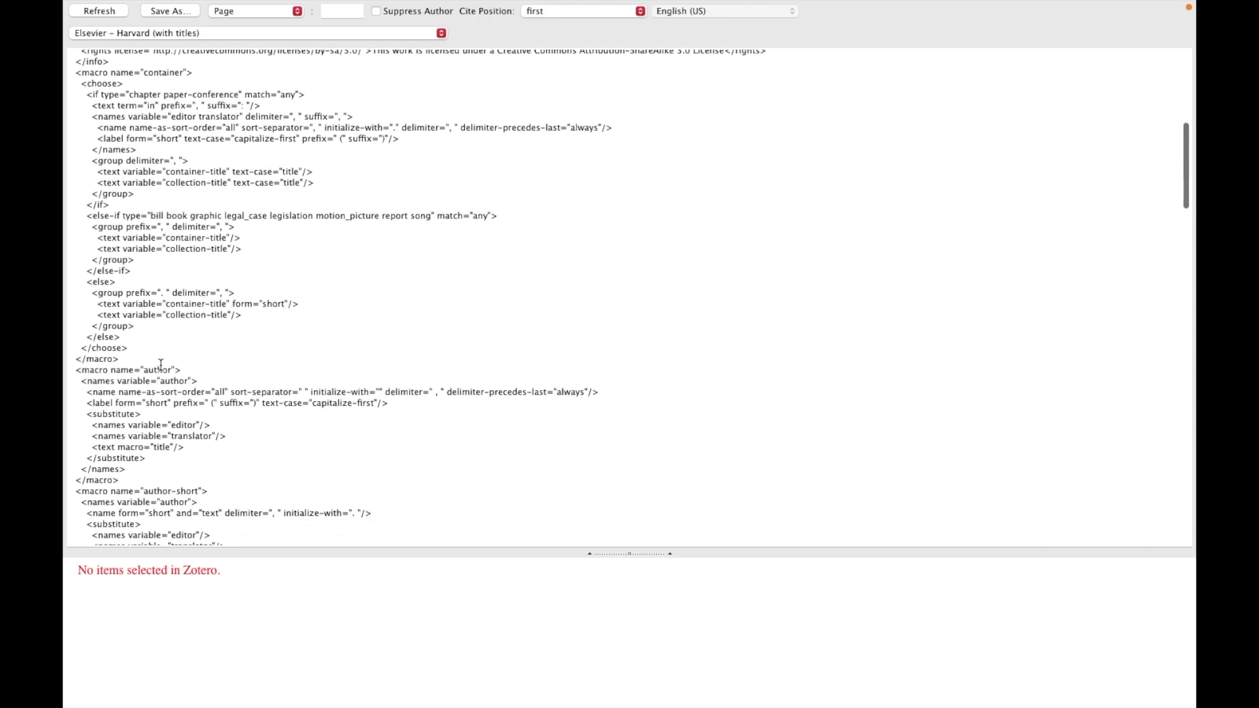
drag(75, 371, 253, 472)
click(321, 389)
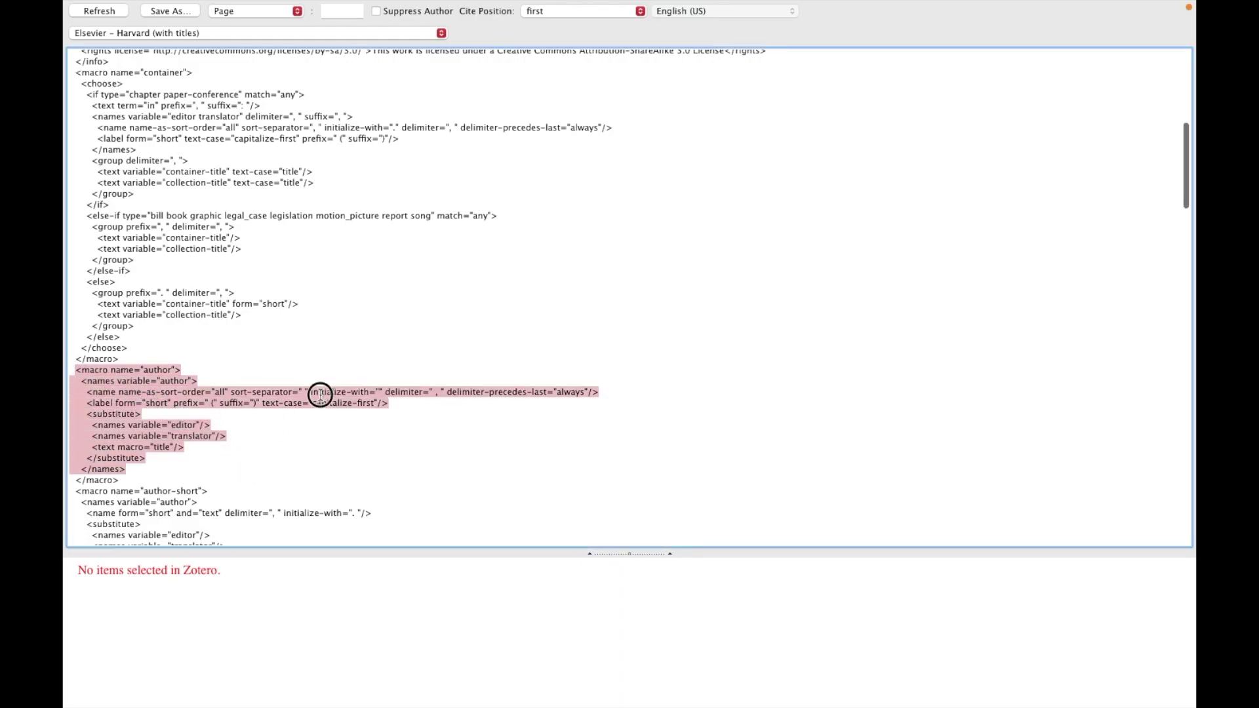
drag(387, 393, 427, 392)
click(437, 393)
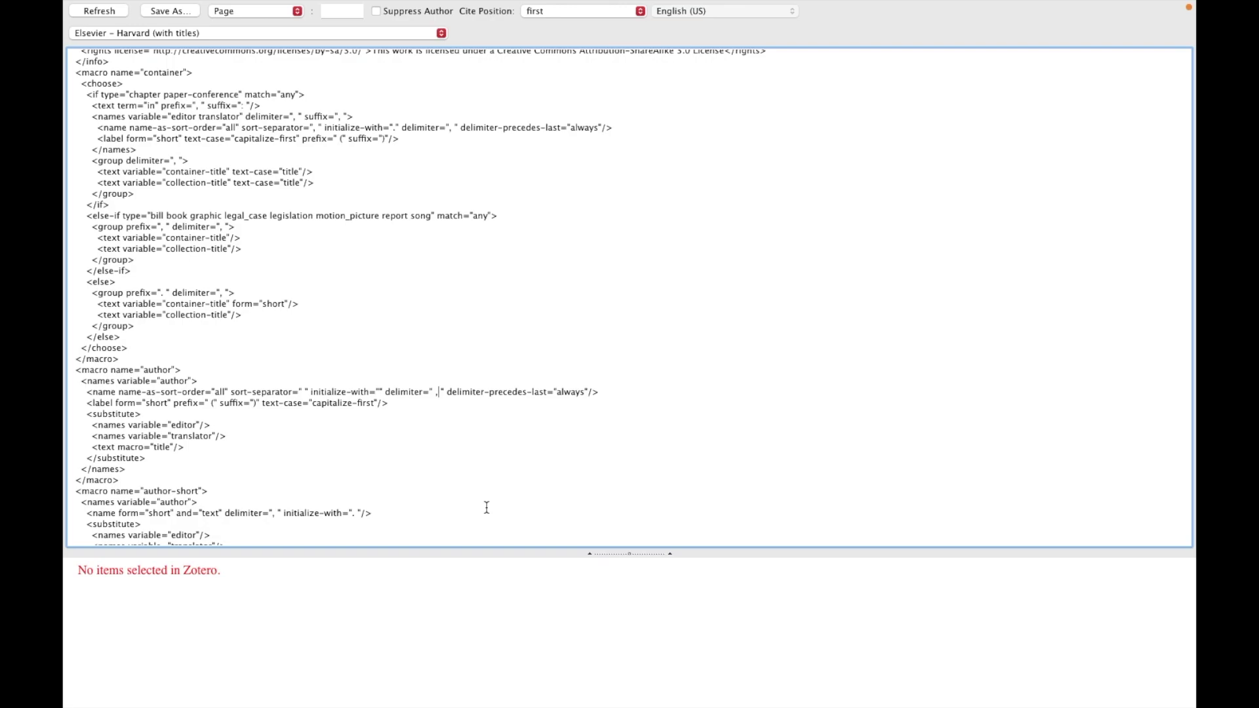
key(BackSpace)
key(BackSpace)
key(Delete)
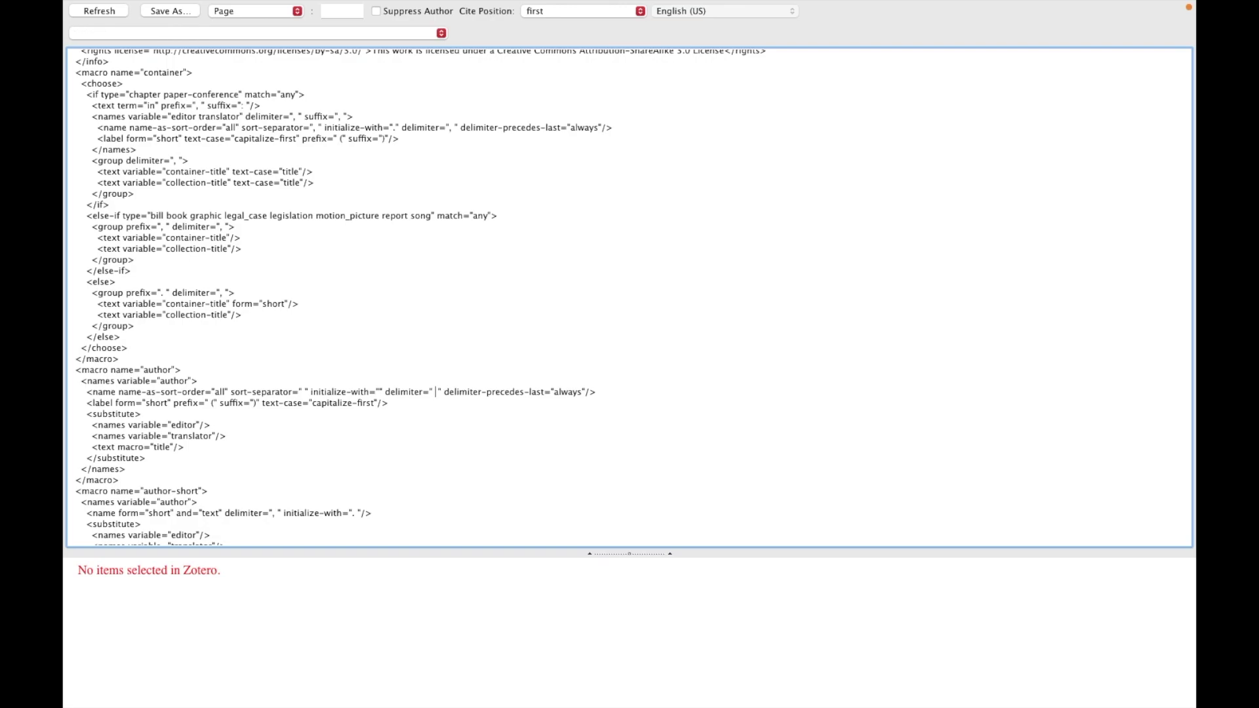
text(???)
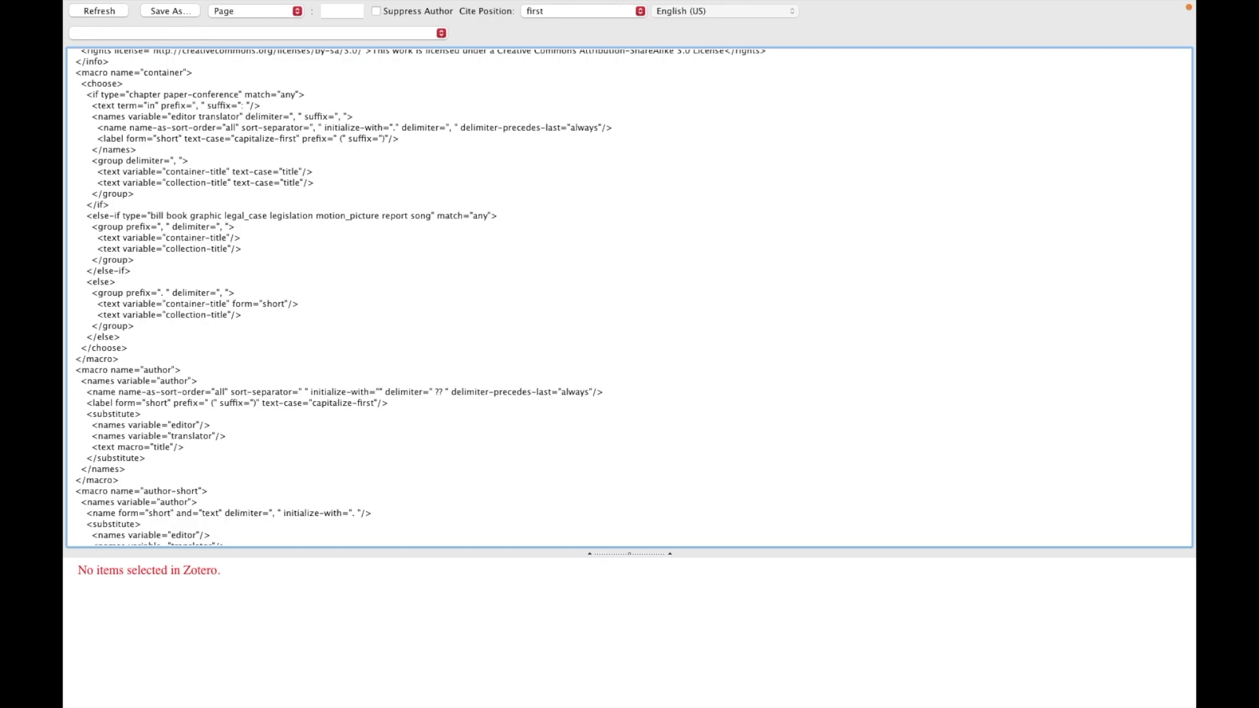
text(?)
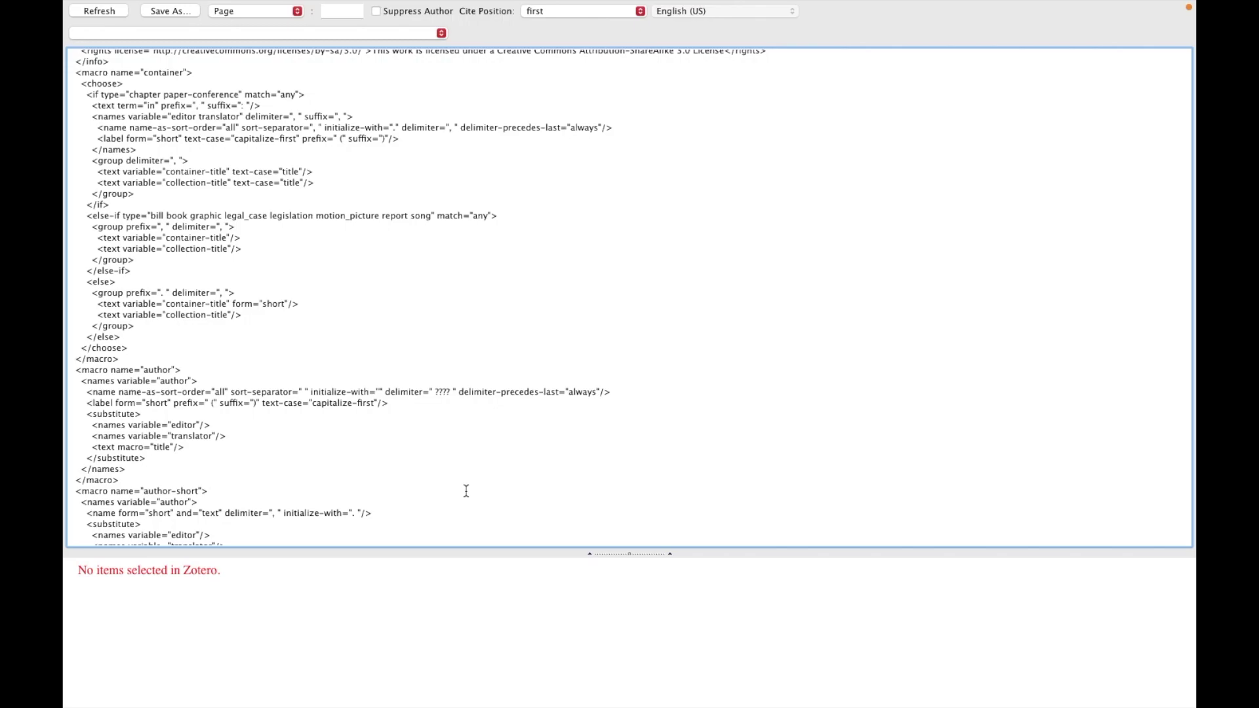
Examine the rest of the style code, including the citation's et-al-min setting and the bibliography layout, and return to the author macro
scroll(467, 491, down, 2)
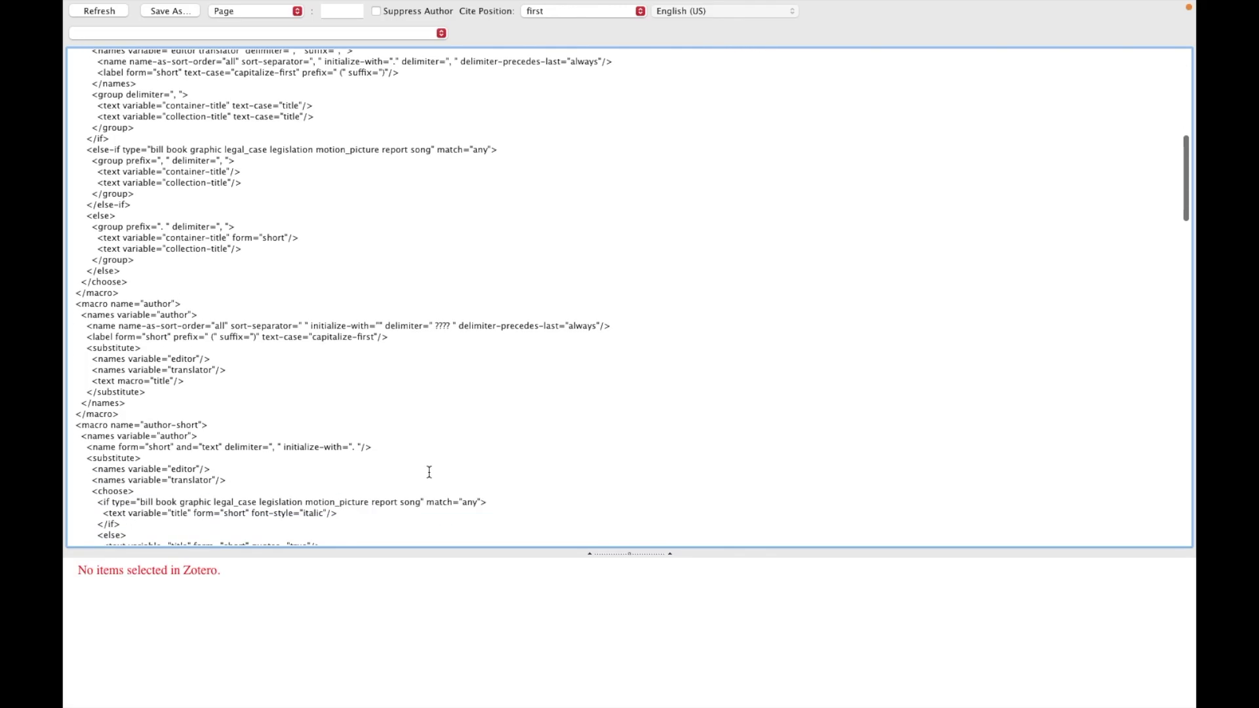
scroll(429, 472, down, 18)
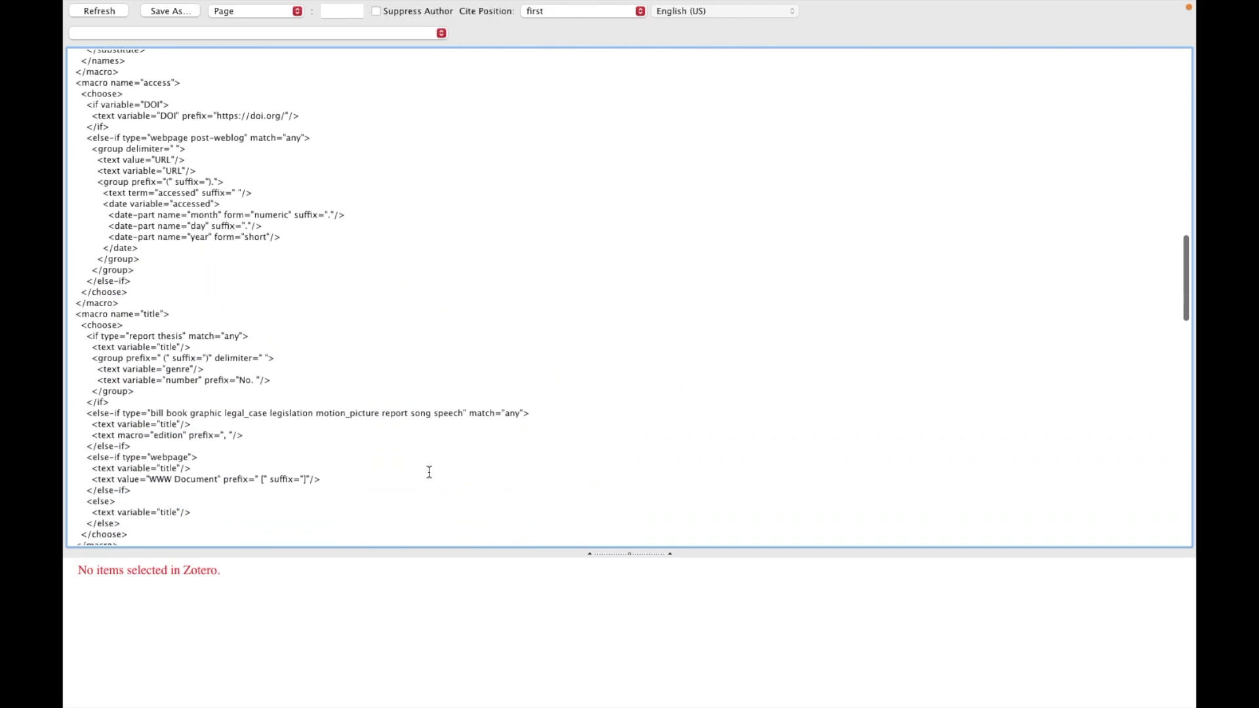
scroll(428, 472, down, 5)
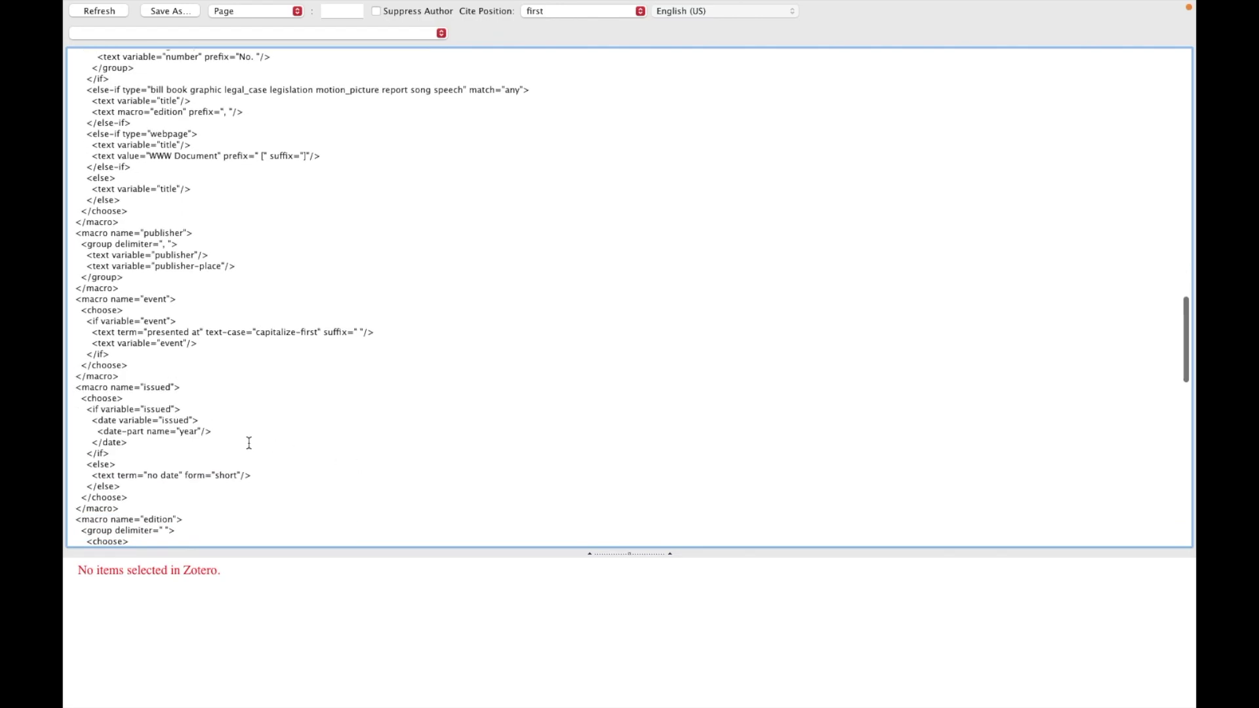
scroll(249, 443, down, 5)
scroll(249, 443, down, 14)
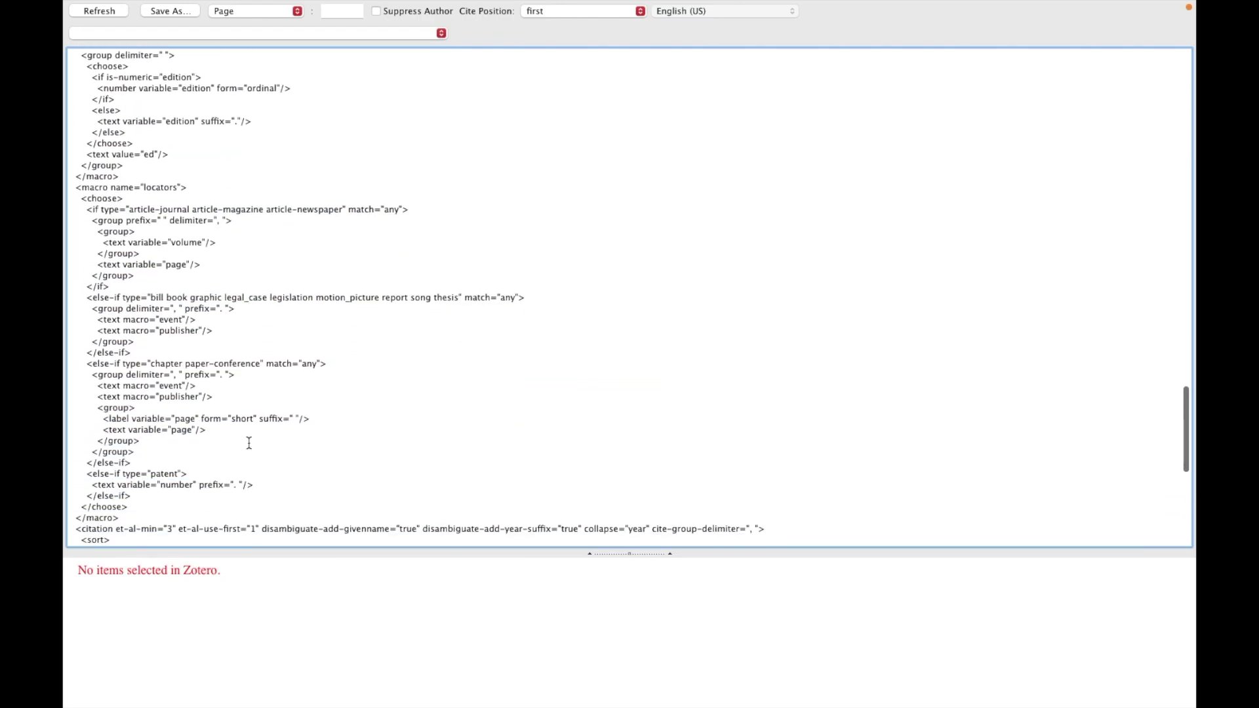
scroll(249, 443, down, 3)
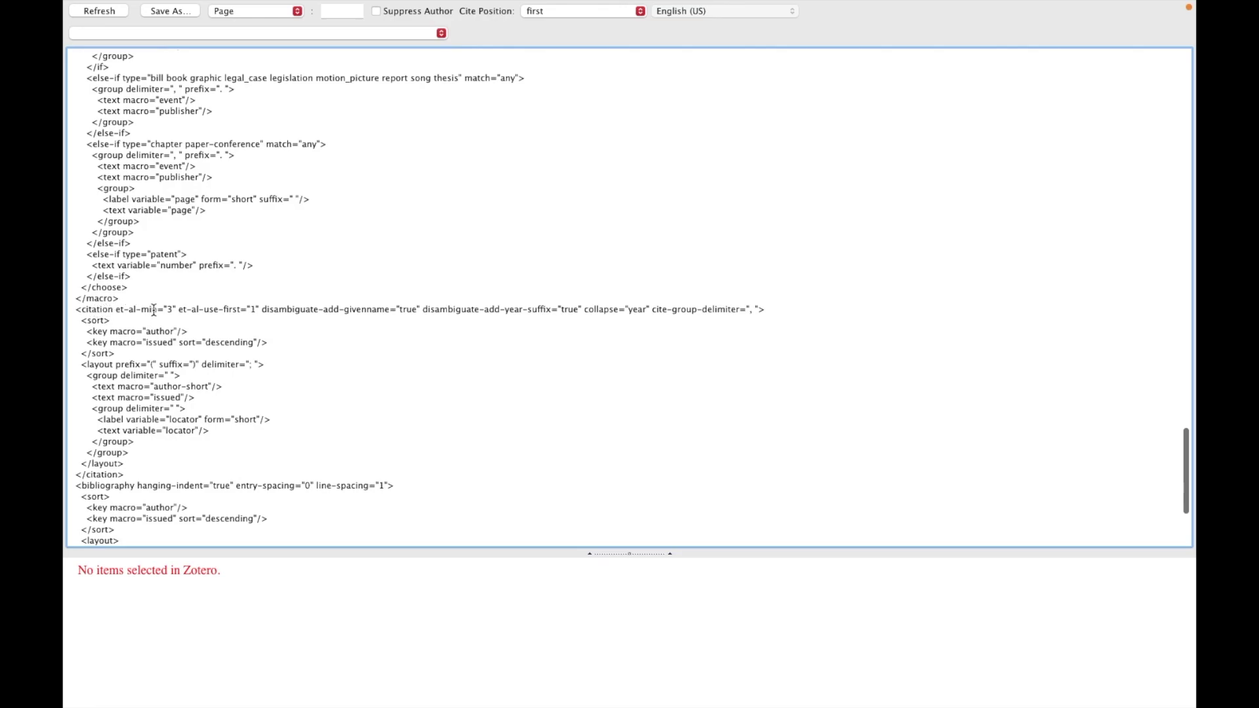
click(173, 312)
scroll(247, 314, down, 5)
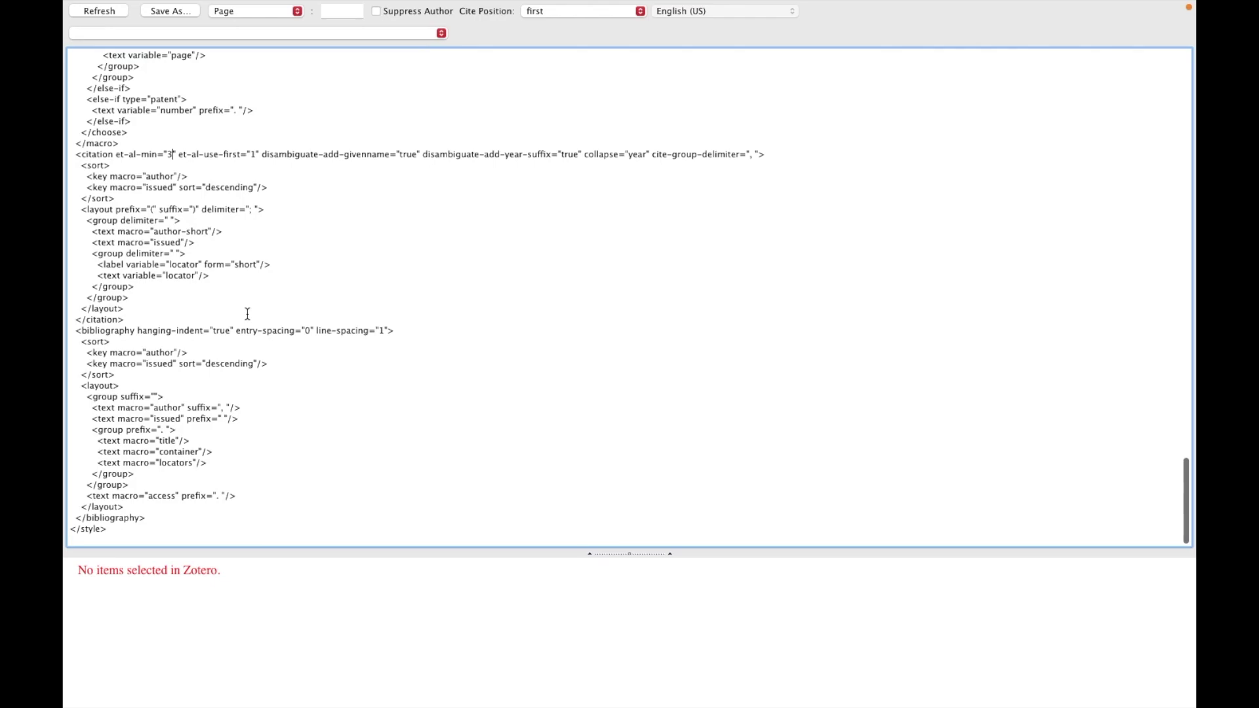
scroll(248, 315, up, 4)
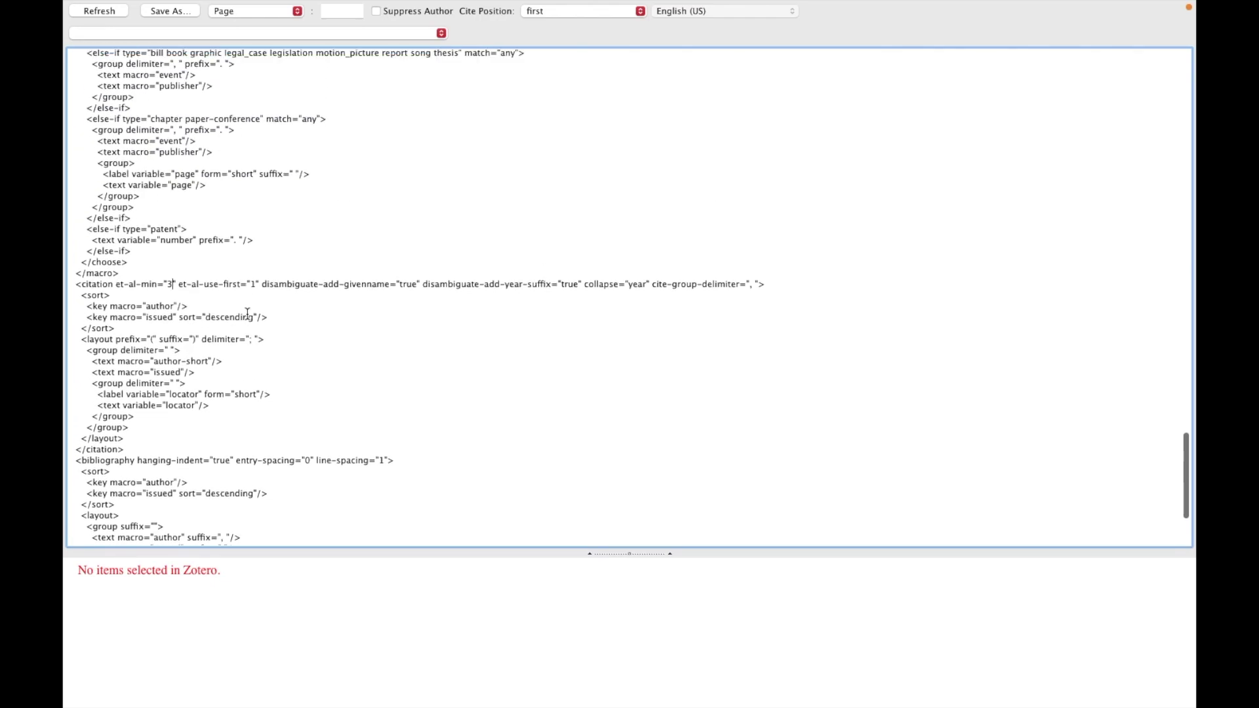
scroll(247, 315, up, 5)
scroll(205, 287, up, 2)
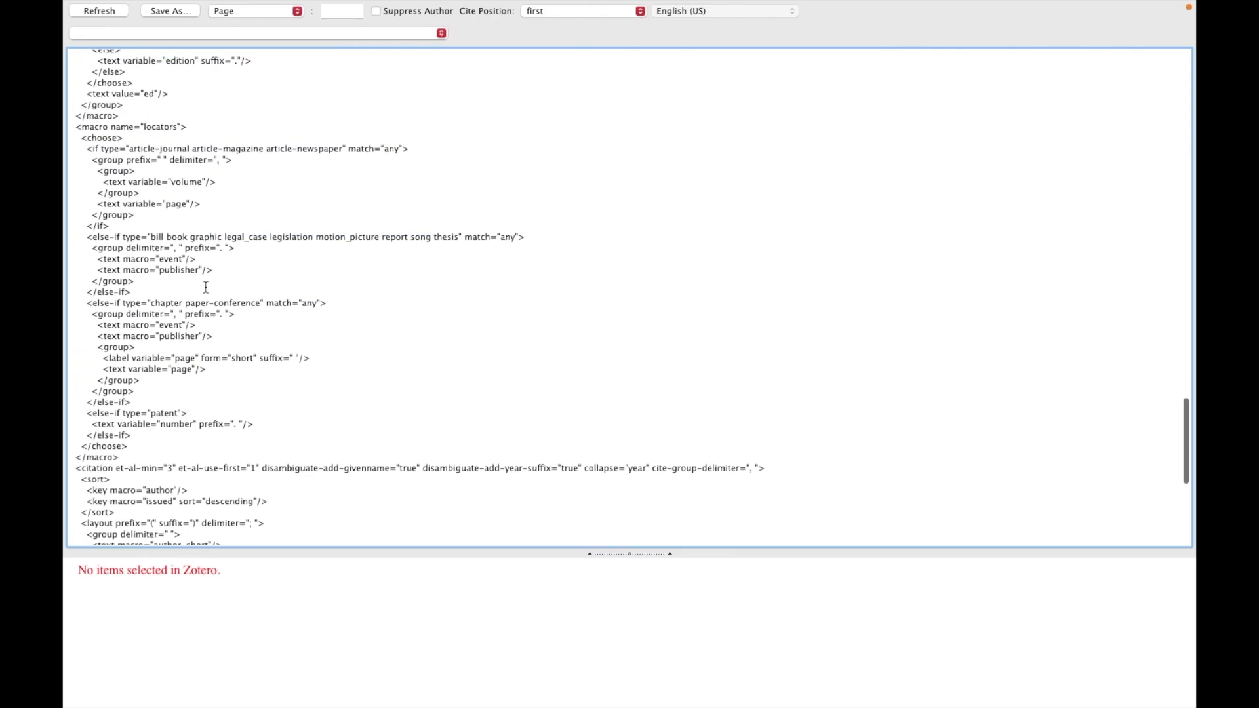
scroll(205, 287, down, 10)
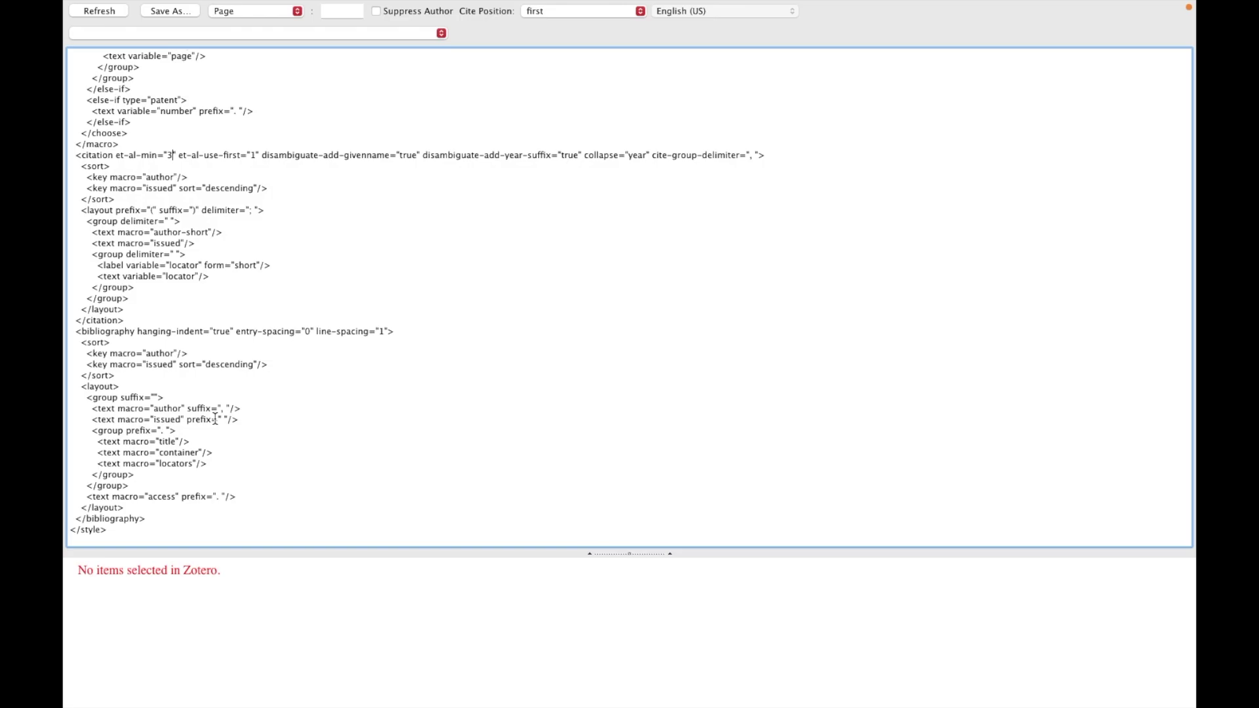
scroll(215, 418, up, 20)
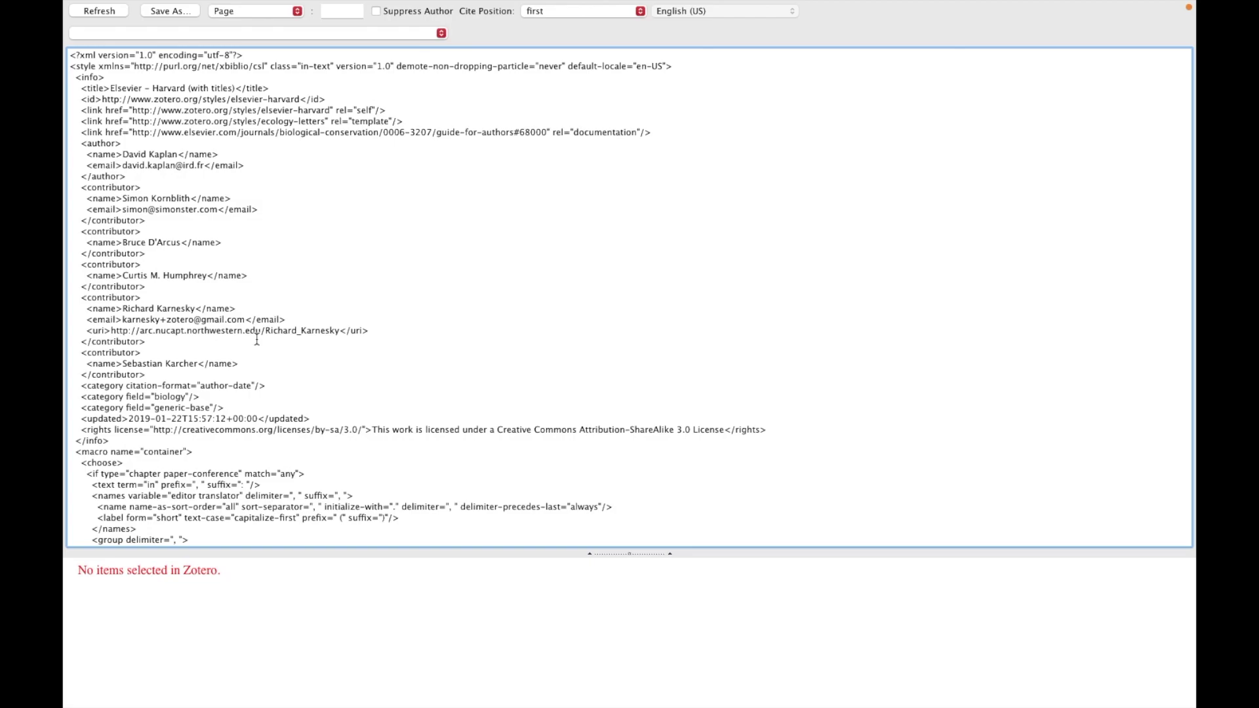
scroll(256, 339, down, 8)
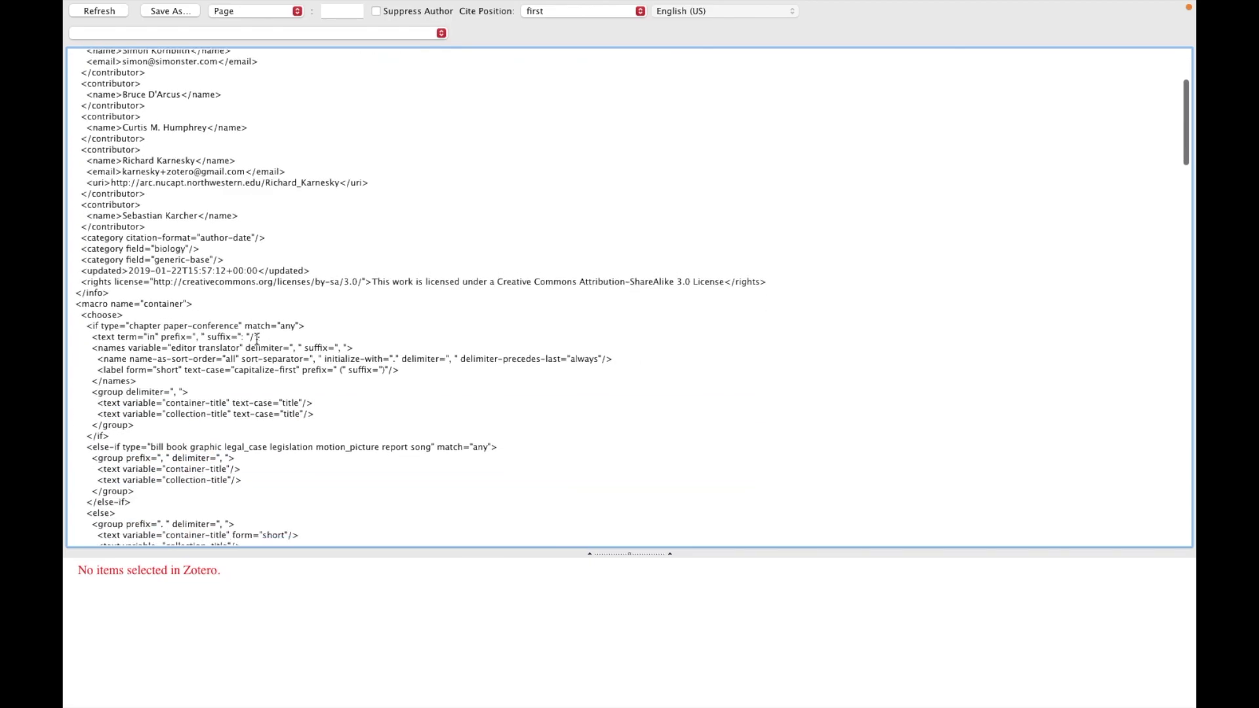
scroll(303, 430, down, 6)
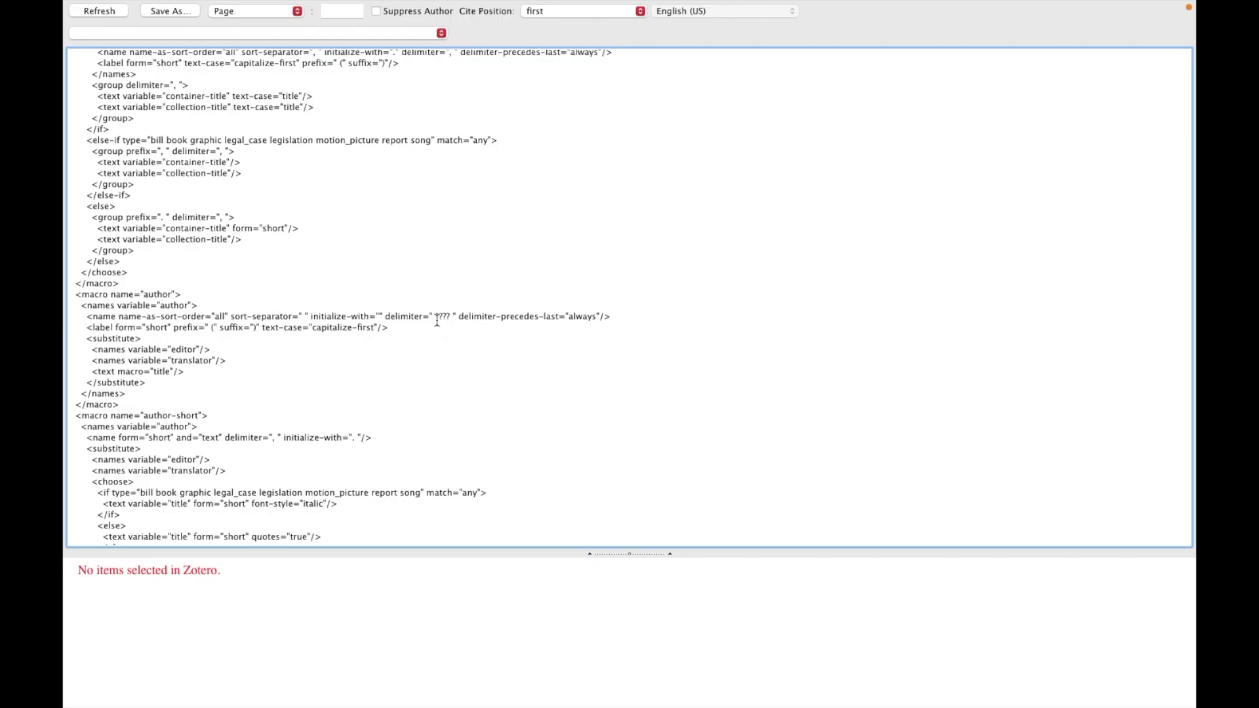
Save the edited citation style as elsevier-harvard.csl on the Desktop and return to the Cite preferences
click(172, 11)
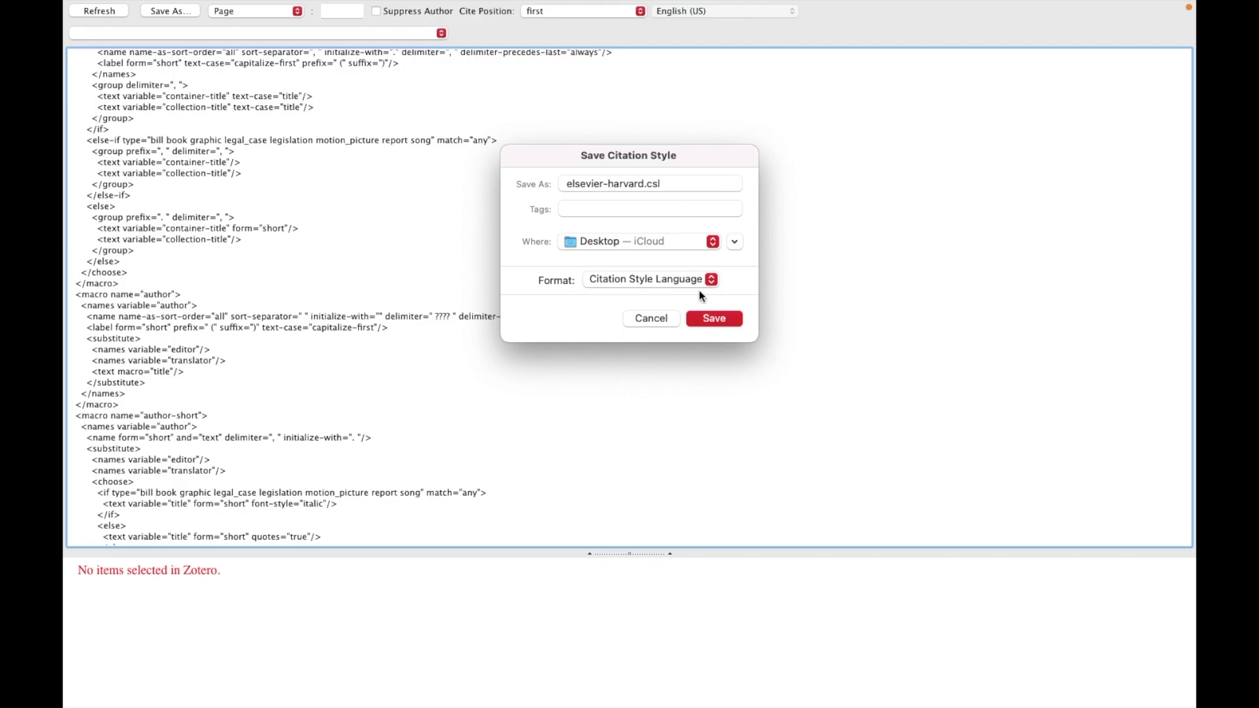
click(707, 317)
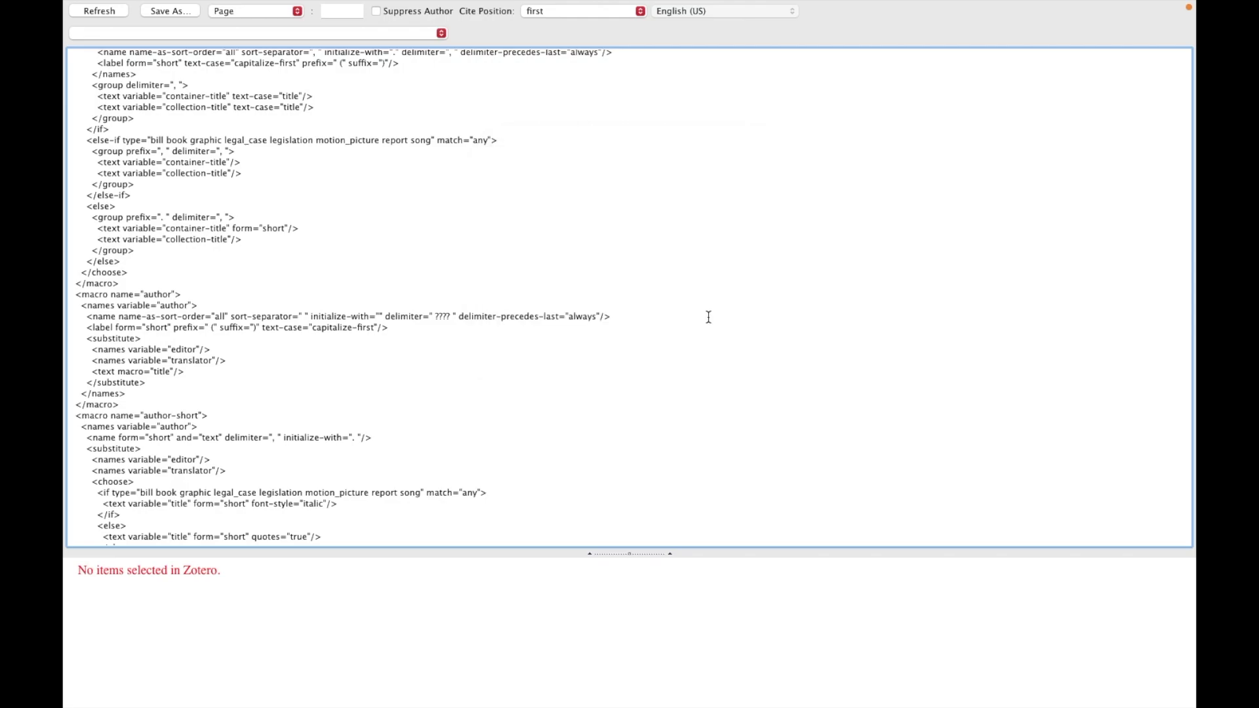
key(ctrl+Left)
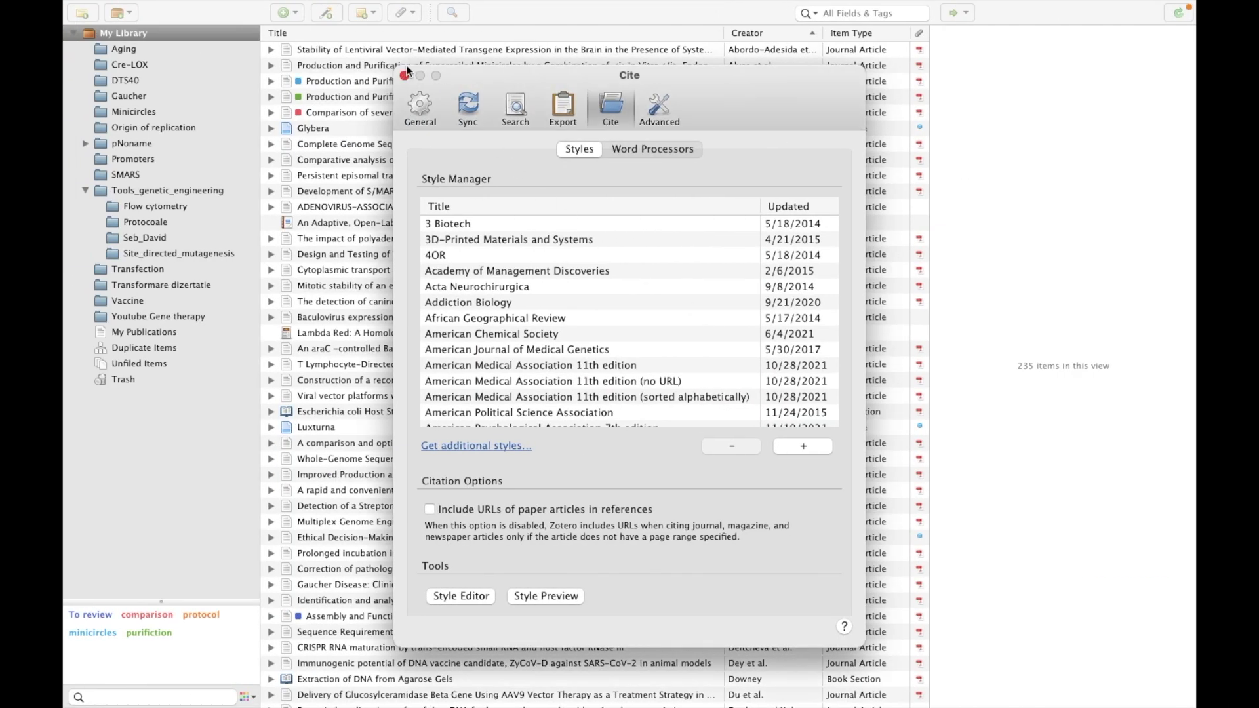
Close the preferences, open elsevier-harvard.csl from the desktop's Other stack and install it over the existing Elsevier – Harvard (with titles) style
click(404, 75)
key(ctrl+Left)
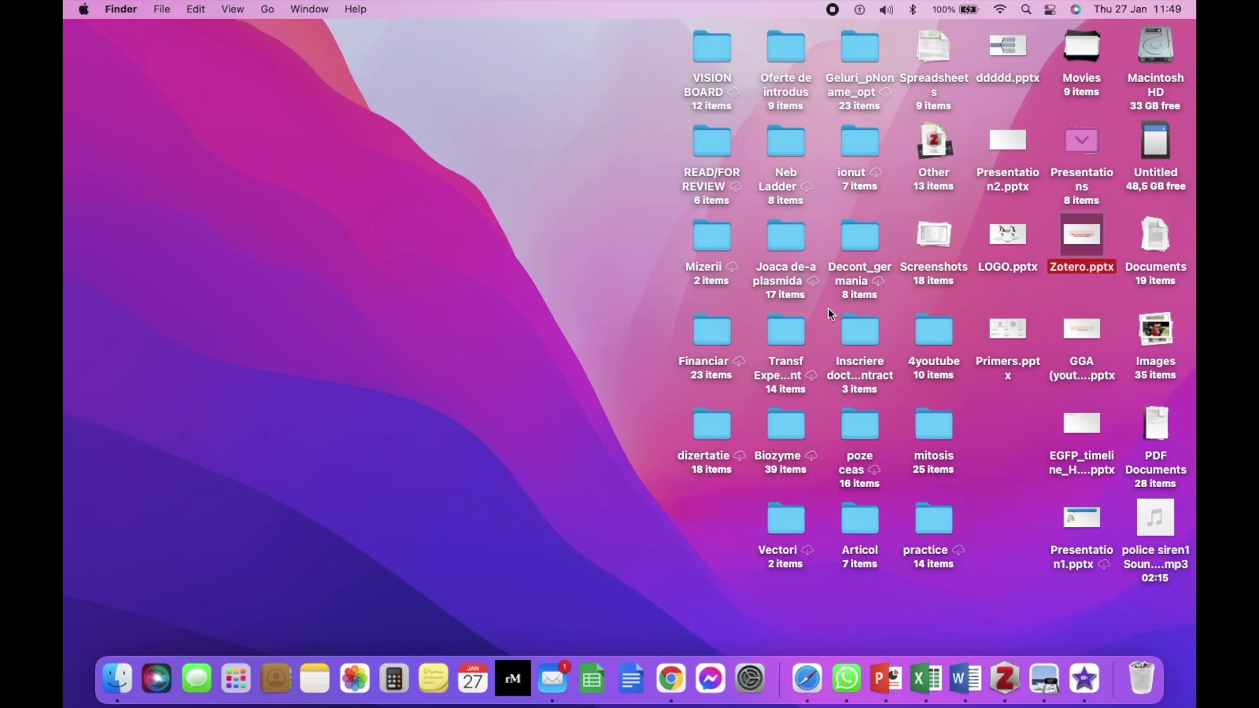
click(1082, 295)
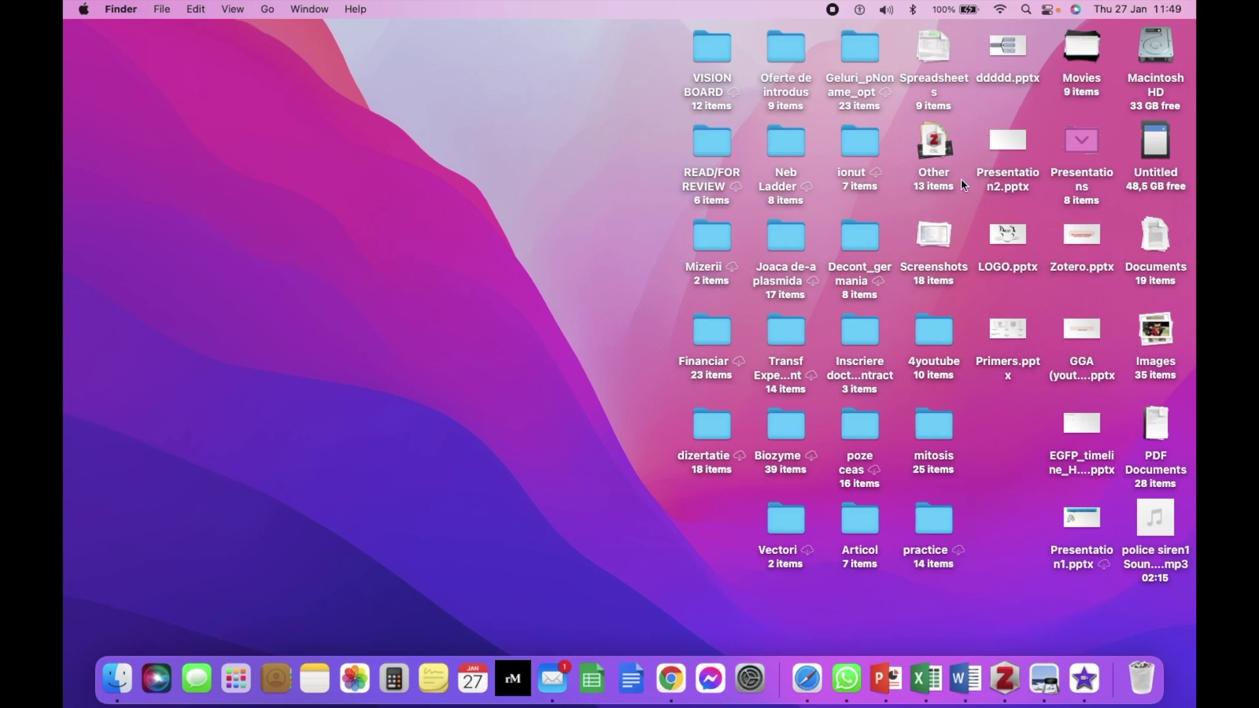
click(938, 157)
click(936, 245)
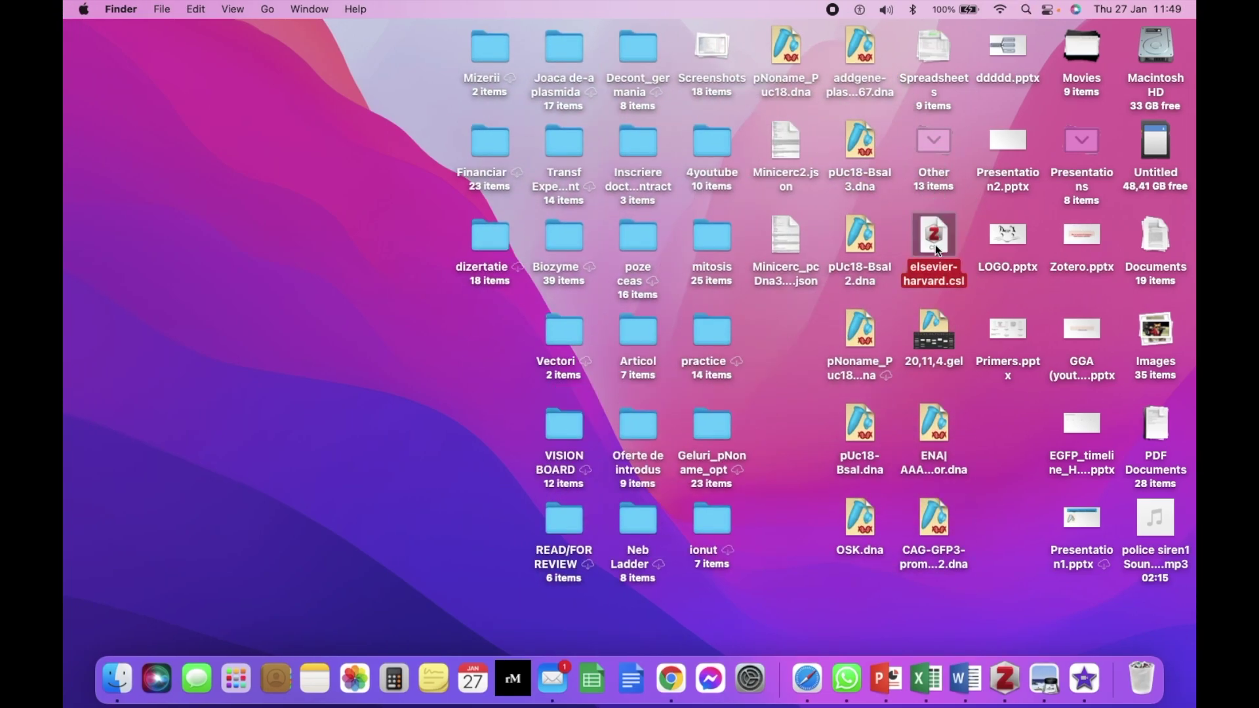
double_click(935, 246)
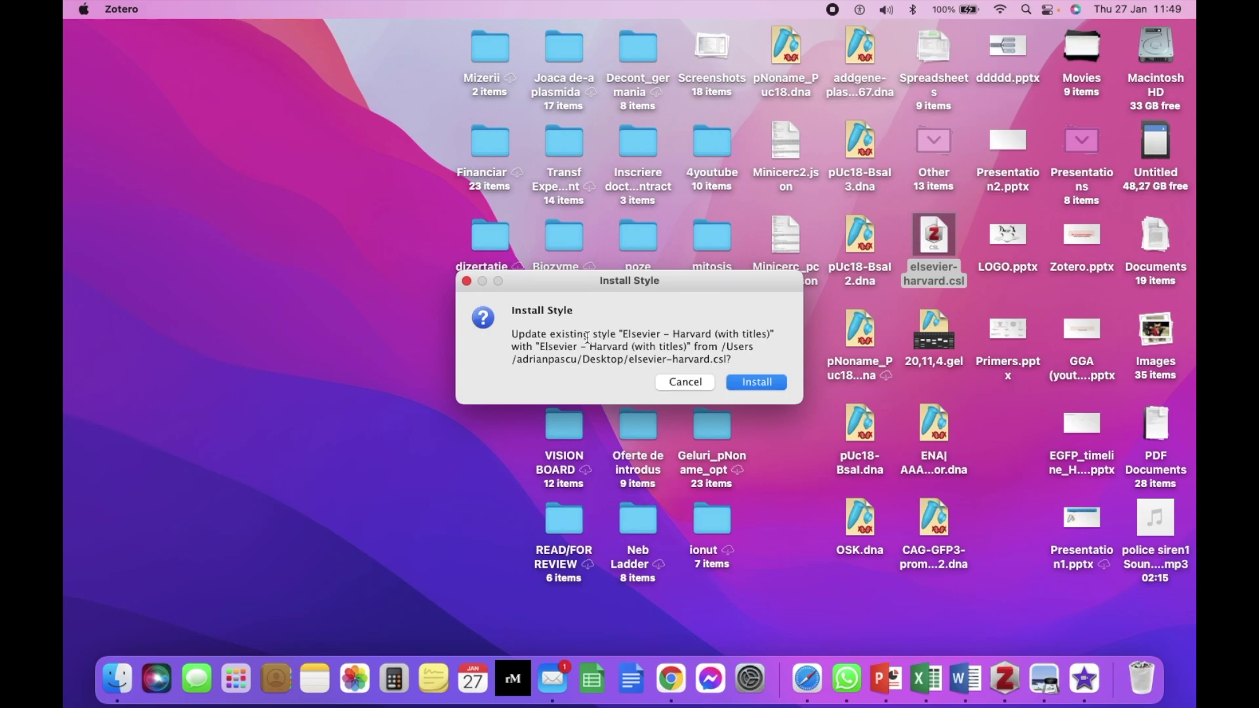
click(747, 386)
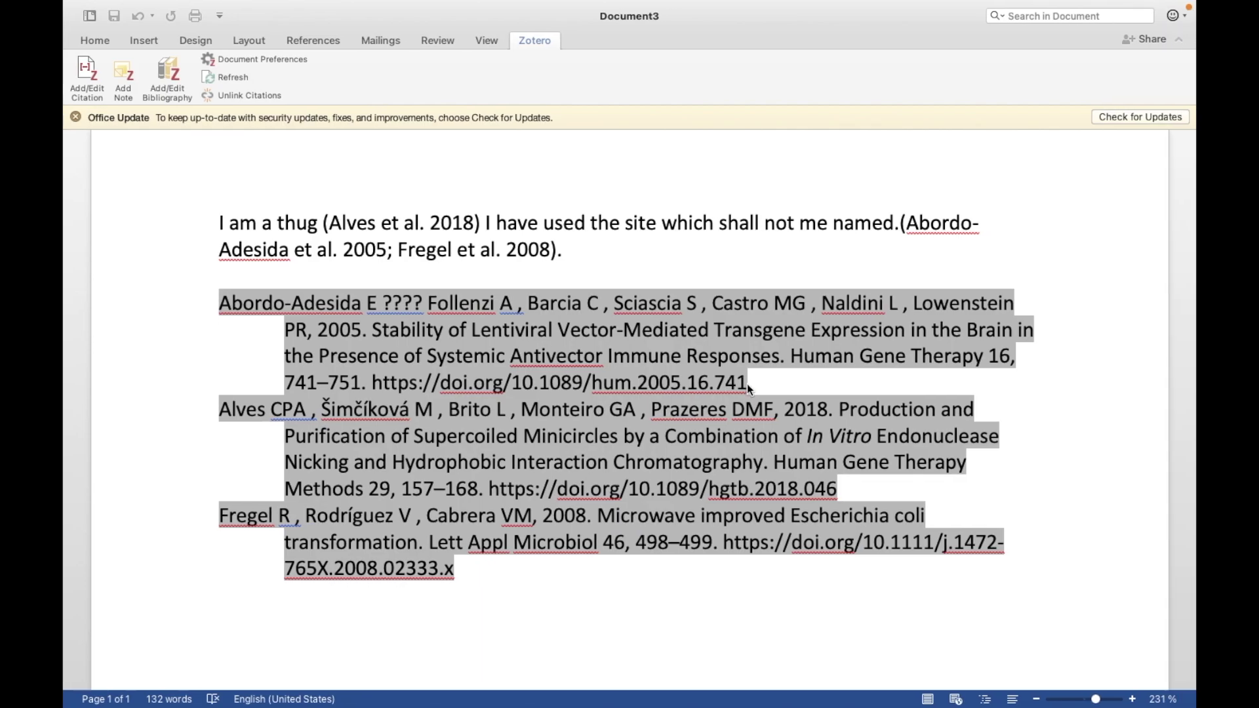
Switch to the Word document, refresh its Zotero citations and bibliography with the updated style, and check the author delimiters
click(652, 277)
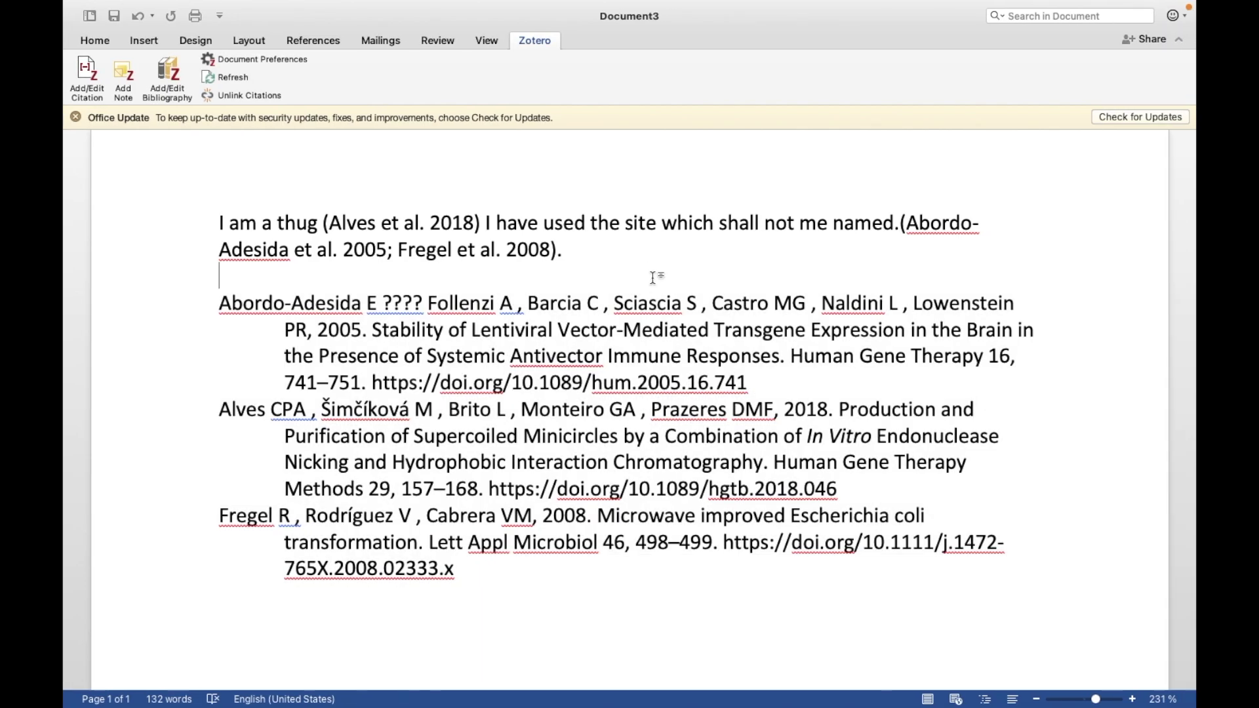
scroll(653, 277, up, 1)
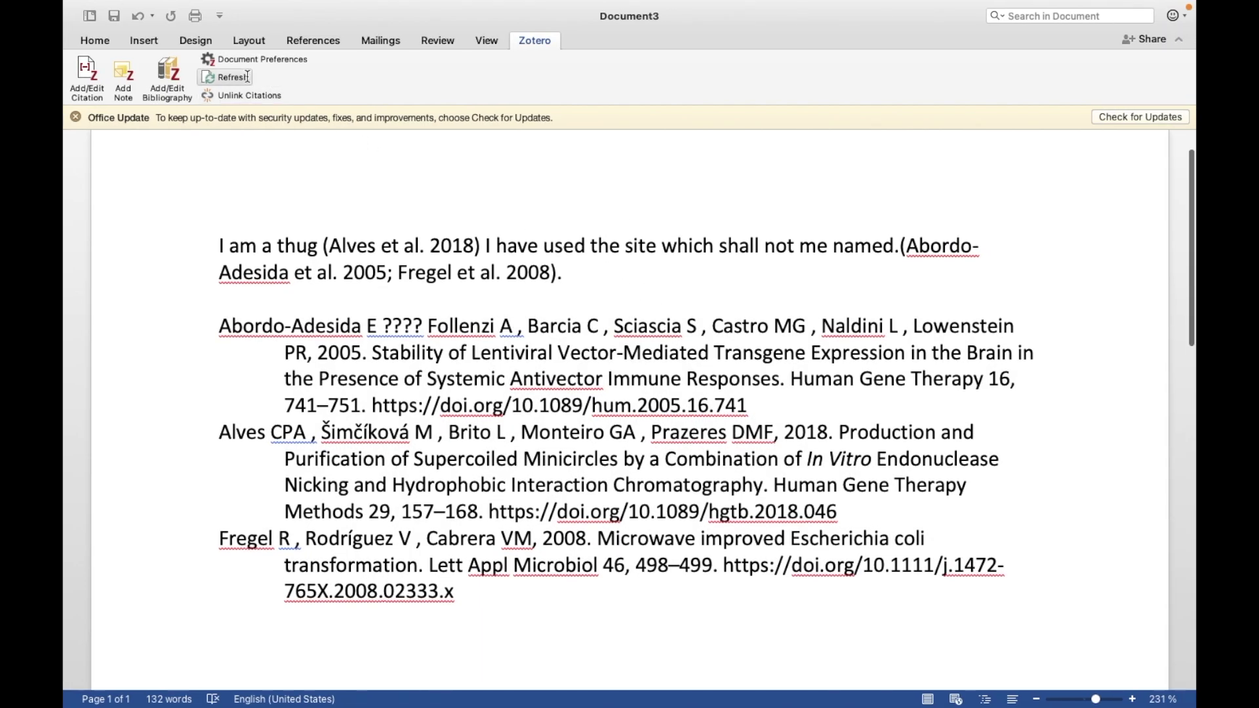
click(235, 77)
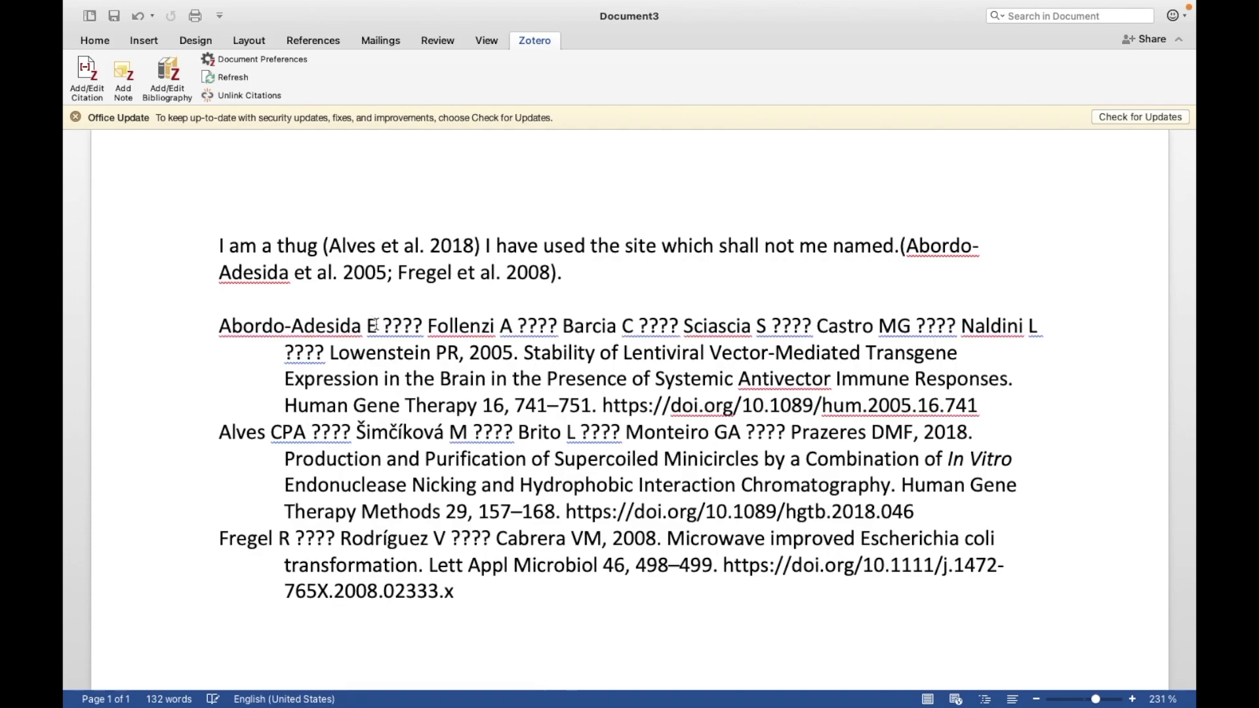
scroll(376, 321, down, 1)
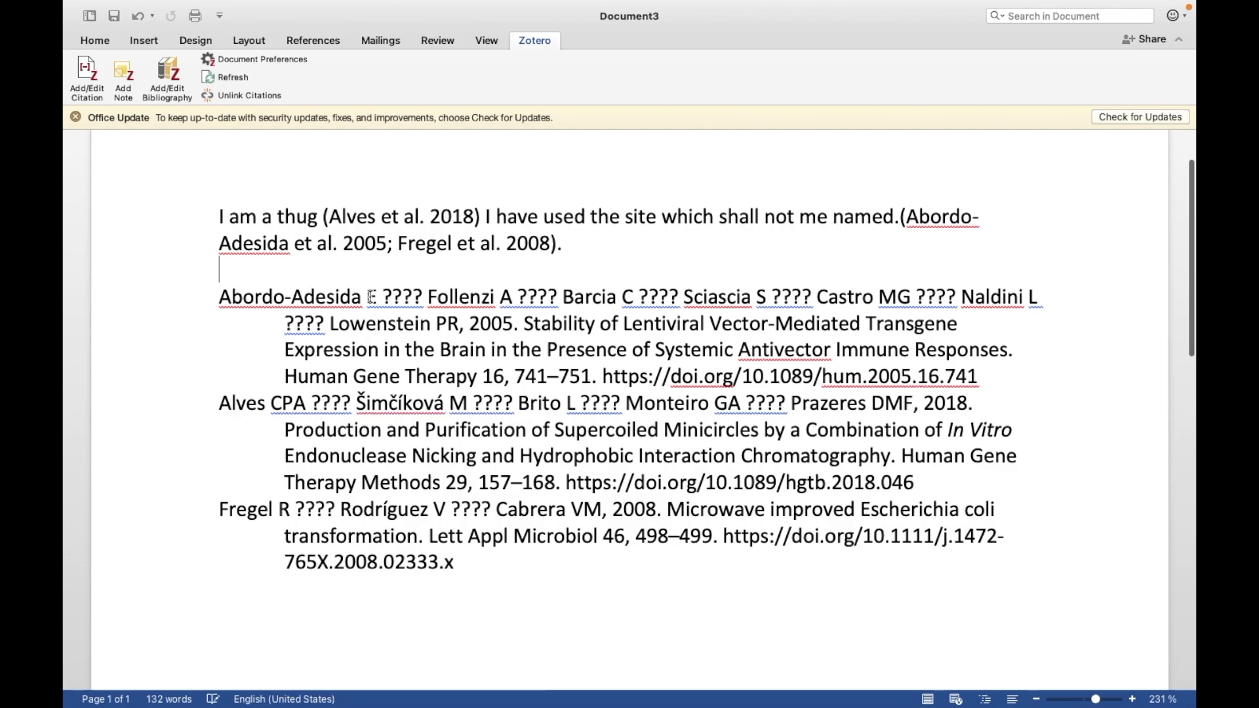
click(414, 300)
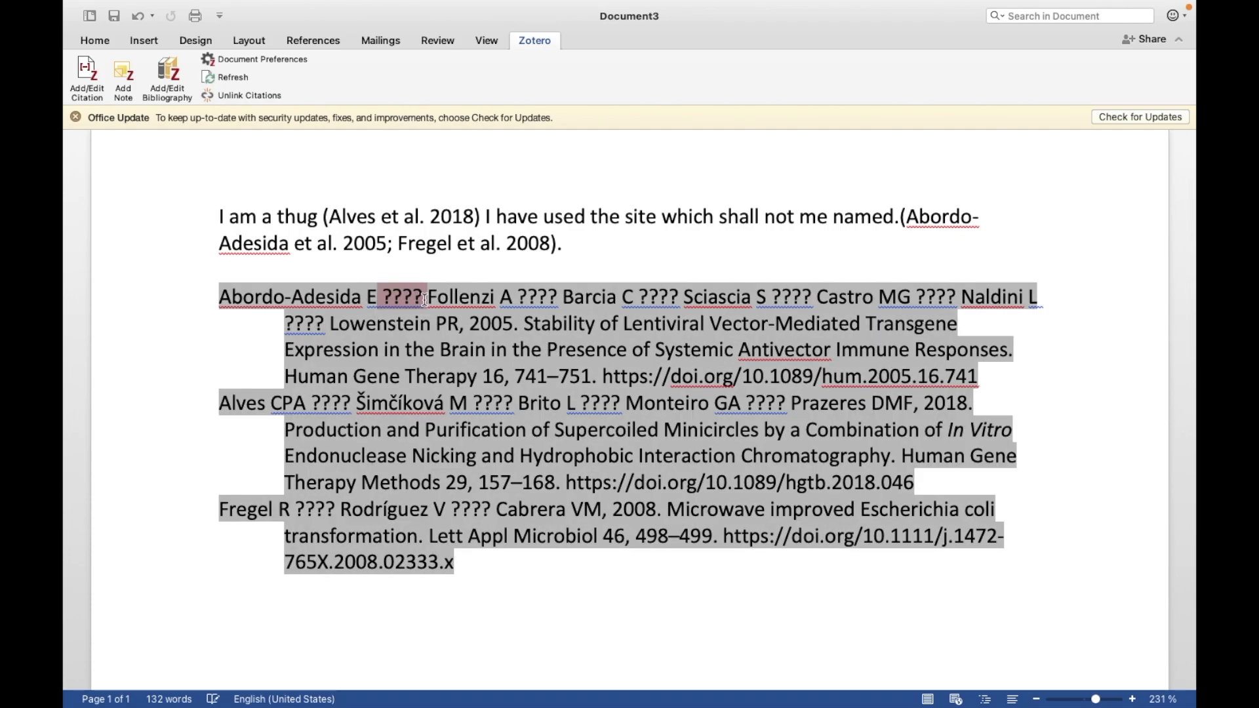
key(Down)
key(Down)
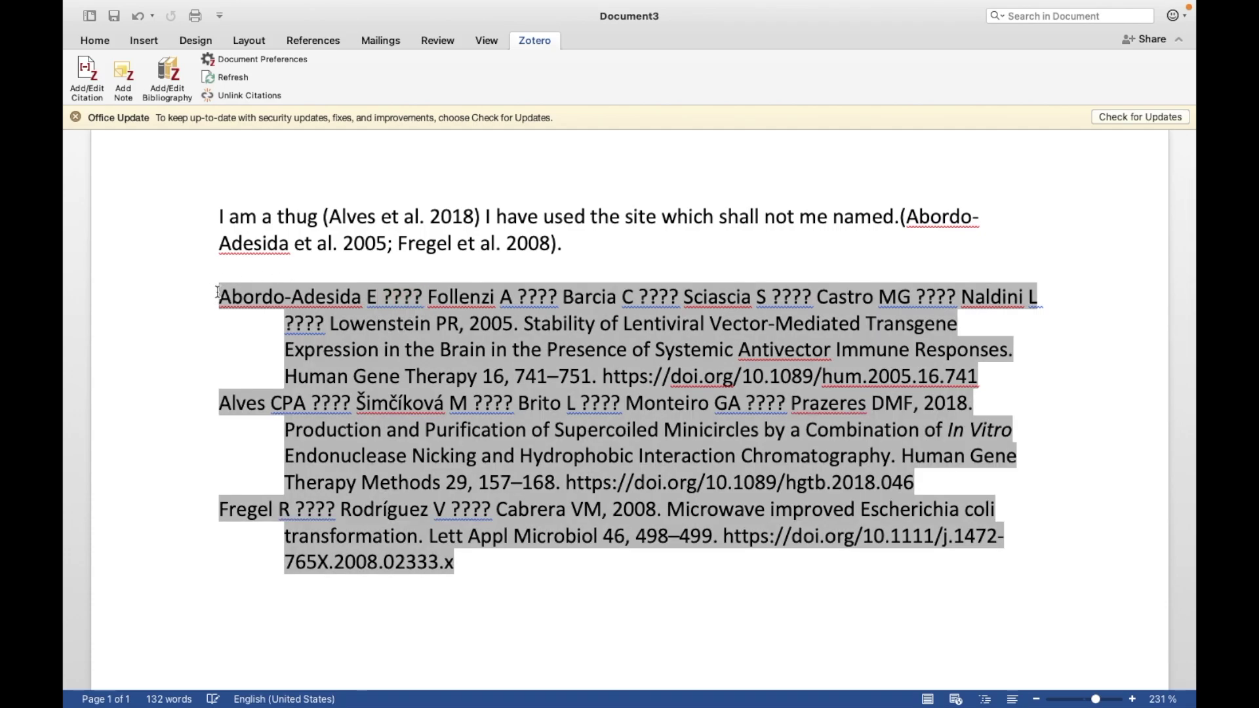
Format all the bibliography entries as a numbered list and deselect them
drag(215, 291, 484, 582)
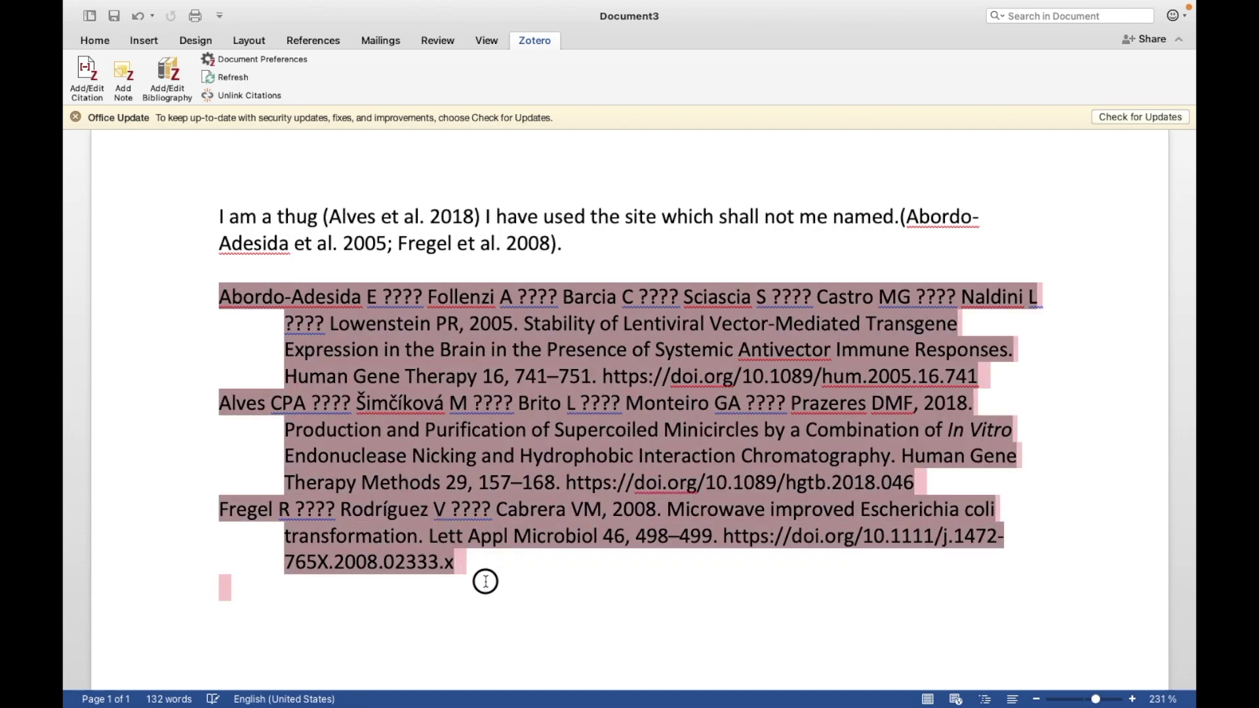
click(92, 41)
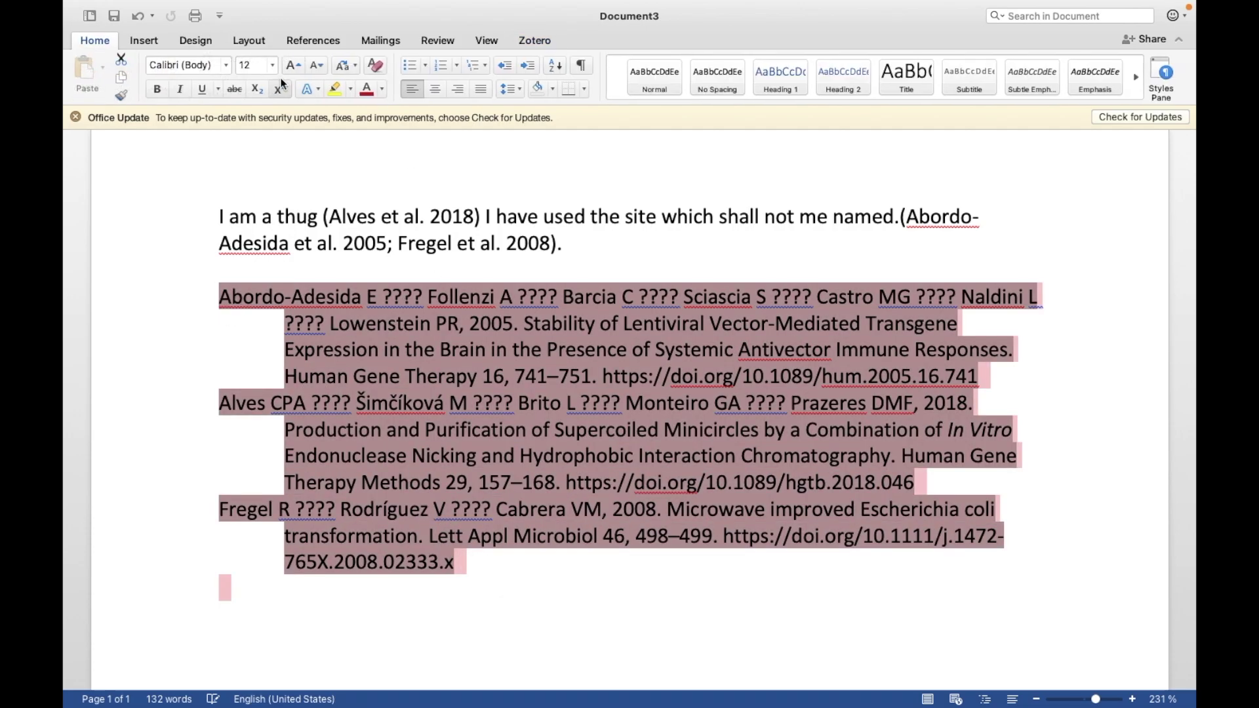
click(441, 66)
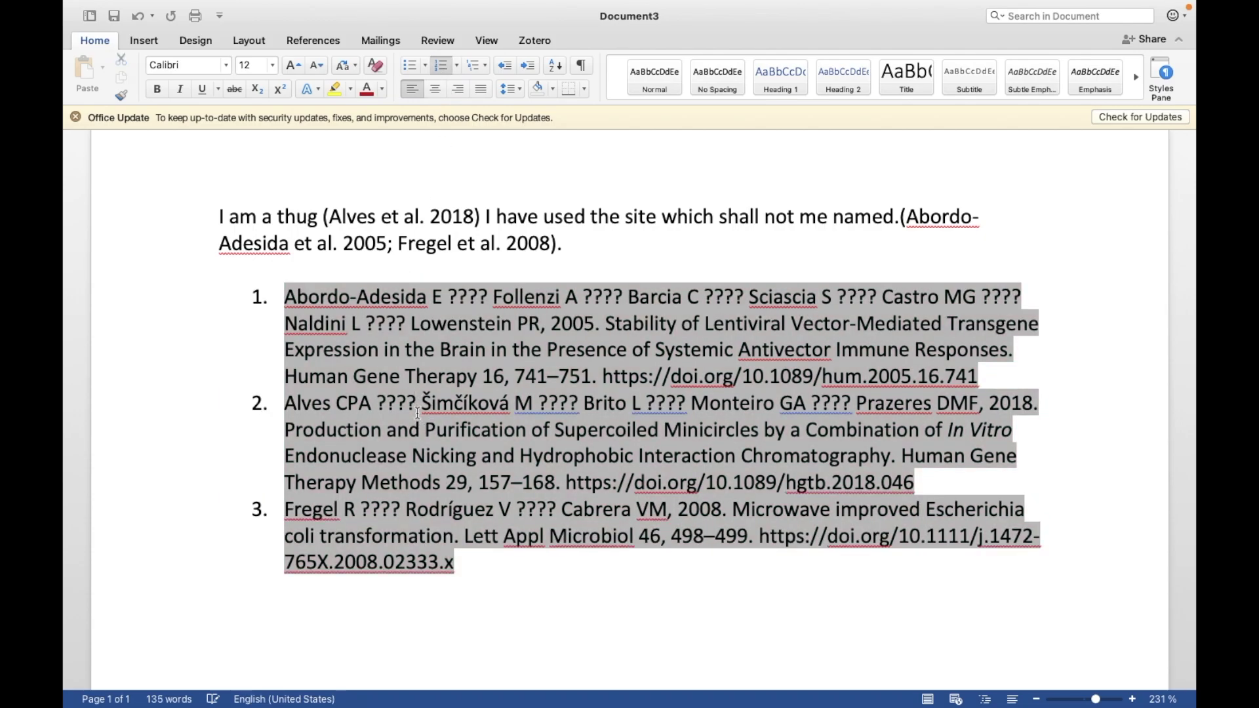
click(406, 619)
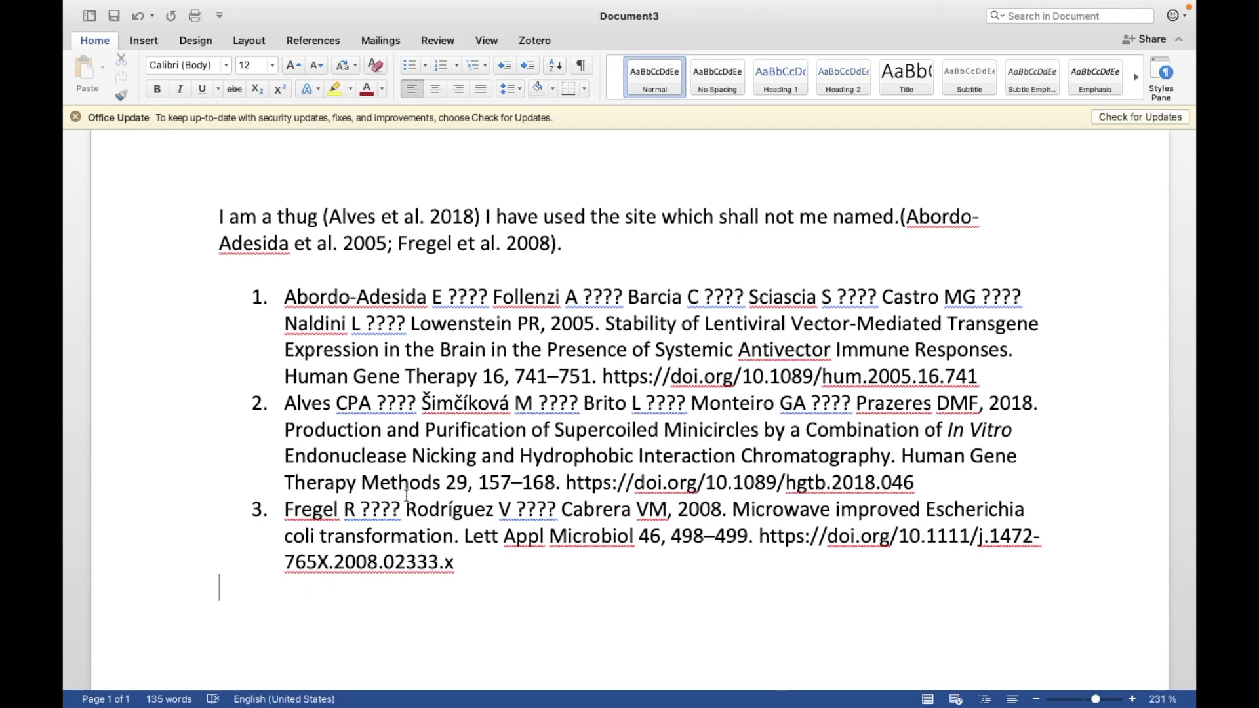
mouse_move(932, 13)
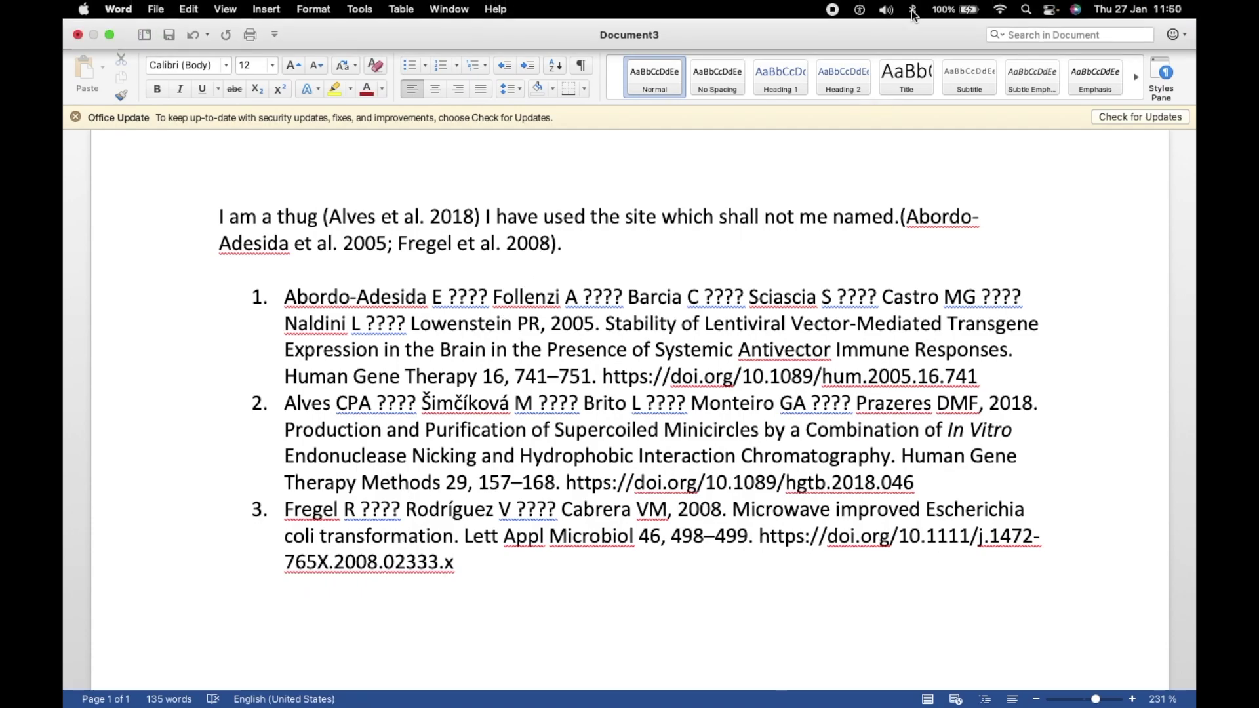